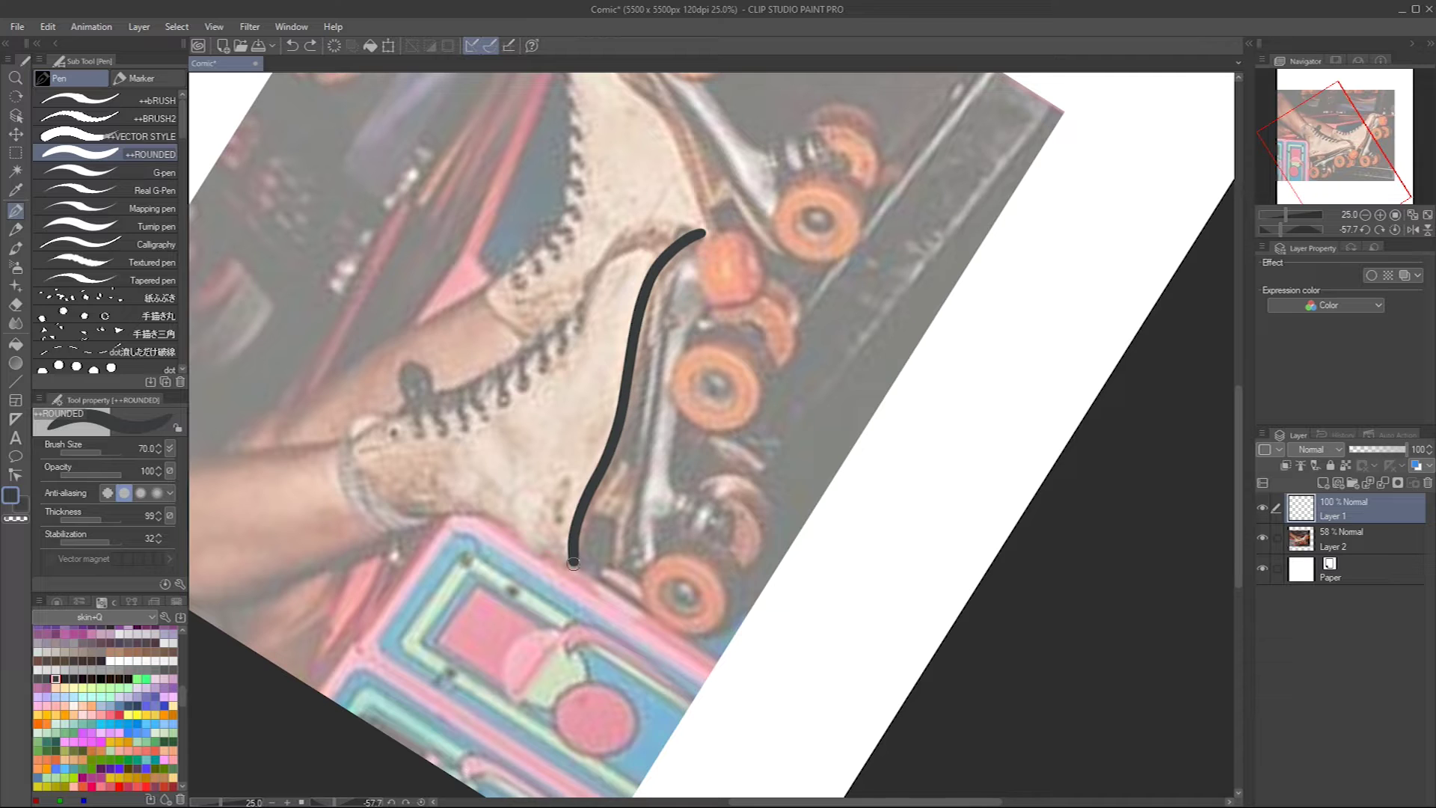
Ink the near boot's outline and start the lace loops along its opening, tracing the reference photo
{"action": "mouse_move", "coordinate": [596, 208]}
{"action": "left_mouse_down"}
{"action": "mouse_move", "coordinate": [496, 217]}
{"action": "mouse_move", "coordinate": [495, 413]}
{"action": "mouse_move", "coordinate": [529, 254]}
{"action": "left_mouse_up"}
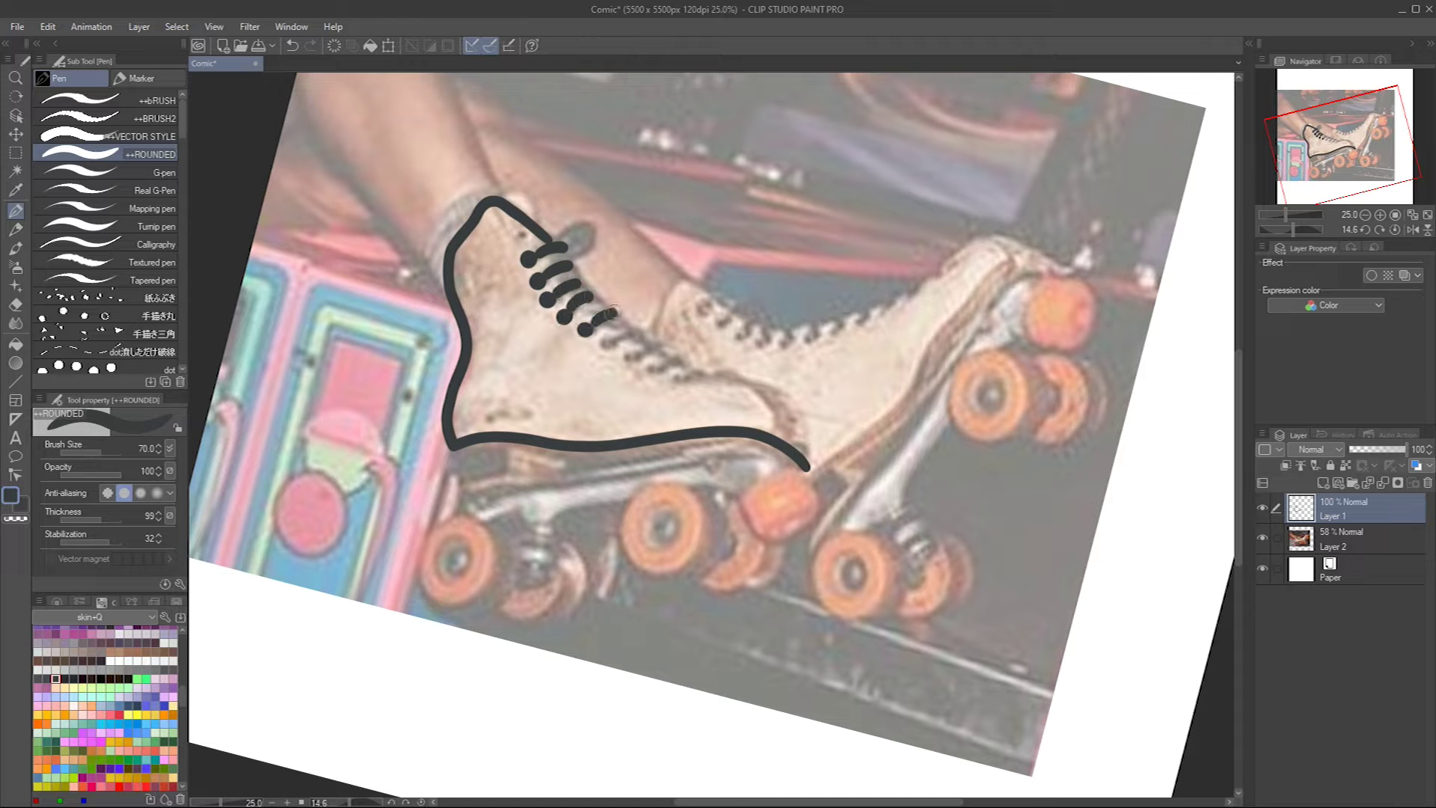
{"action": "mouse_move", "coordinate": [729, 364]}
{"action": "left_mouse_down"}
{"action": "mouse_move", "coordinate": [591, 320]}
{"action": "mouse_move", "coordinate": [673, 410]}
{"action": "left_mouse_up"}
{"action": "key", "text": "ctrl+z"}
{"action": "left_click_drag", "start_coordinate": [603, 317], "coordinate": [673, 410]}
Ink the near leg's contour lines running up from the boot, tracing the photo
{"action": "mouse_move", "coordinate": [442, 164]}
{"action": "left_mouse_down"}
{"action": "mouse_move", "coordinate": [485, 284]}
{"action": "mouse_move", "coordinate": [606, 376]}
{"action": "left_mouse_up"}
{"action": "left_click_drag", "start_coordinate": [329, 211], "coordinate": [486, 430]}
{"action": "key", "text": "ctrl+z"}
{"action": "left_click_drag", "start_coordinate": [496, 194], "coordinate": [508, 323]}
{"action": "mouse_move", "coordinate": [387, 155]}
{"action": "left_mouse_down"}
{"action": "mouse_move", "coordinate": [486, 285]}
{"action": "mouse_move", "coordinate": [540, 447]}
{"action": "left_mouse_up"}
{"action": "key", "text": "ctrl+z"}
Ink the near boot's collar and add short stitch dashes and dots on the collar, heel and toe cap
{"action": "left_click_drag", "start_coordinate": [467, 486], "coordinate": [366, 393]}
{"action": "left_click_drag", "start_coordinate": [434, 345], "coordinate": [379, 412]}
{"action": "mouse_move", "coordinate": [549, 507]}
{"action": "left_mouse_down"}
{"action": "mouse_move", "coordinate": [532, 584]}
{"action": "mouse_move", "coordinate": [497, 638]}
{"action": "left_mouse_up"}
{"action": "left_click", "coordinate": [521, 611]}
{"action": "left_click_drag", "start_coordinate": [599, 382], "coordinate": [643, 391]}
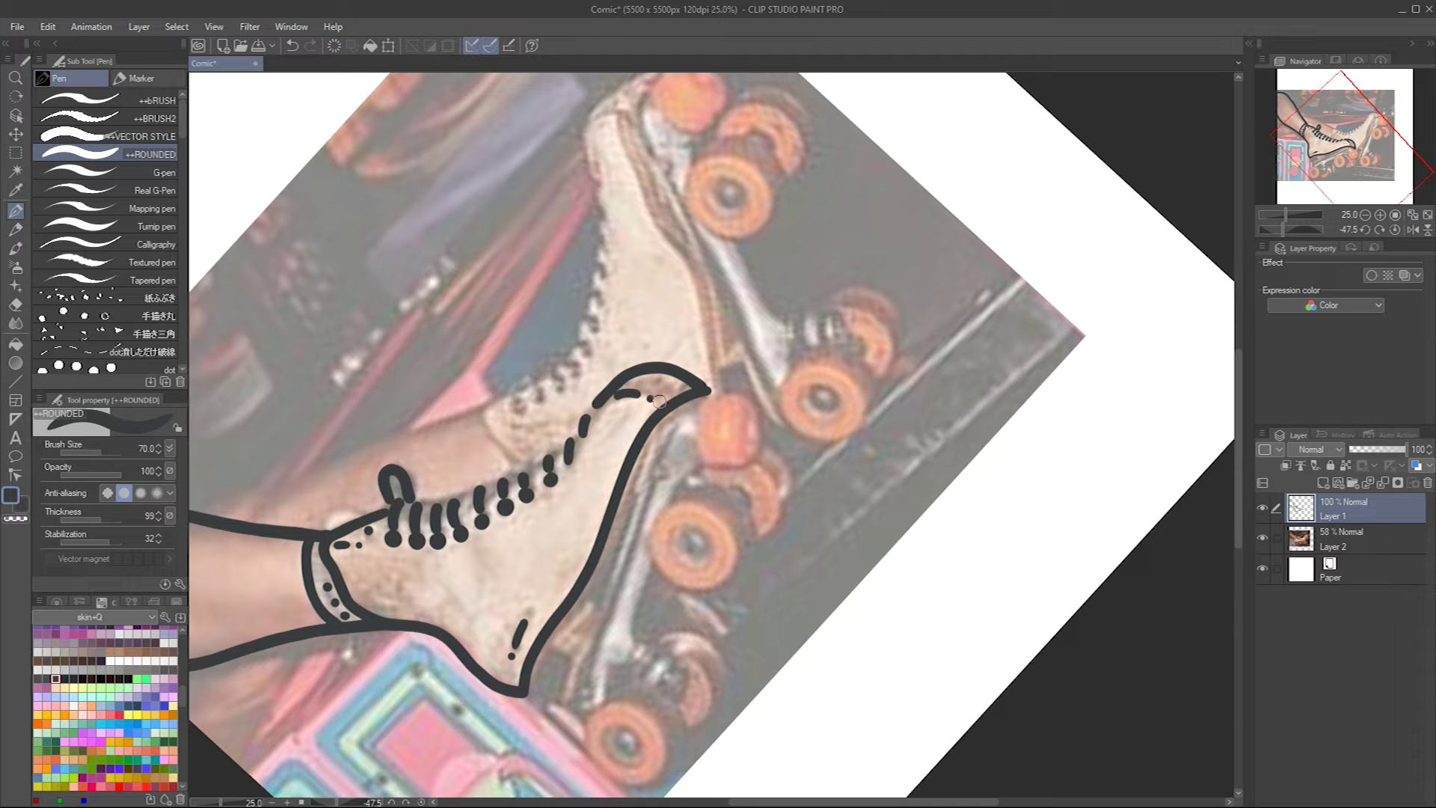
Ink the near boot's tongue edge, the far leg's contour and the remaining small lace dashes
{"action": "left_click_drag", "start_coordinate": [351, 503], "coordinate": [444, 482]}
{"action": "left_click_drag", "start_coordinate": [691, 422], "coordinate": [660, 409]}
{"action": "left_click_drag", "start_coordinate": [224, 459], "coordinate": [522, 364]}
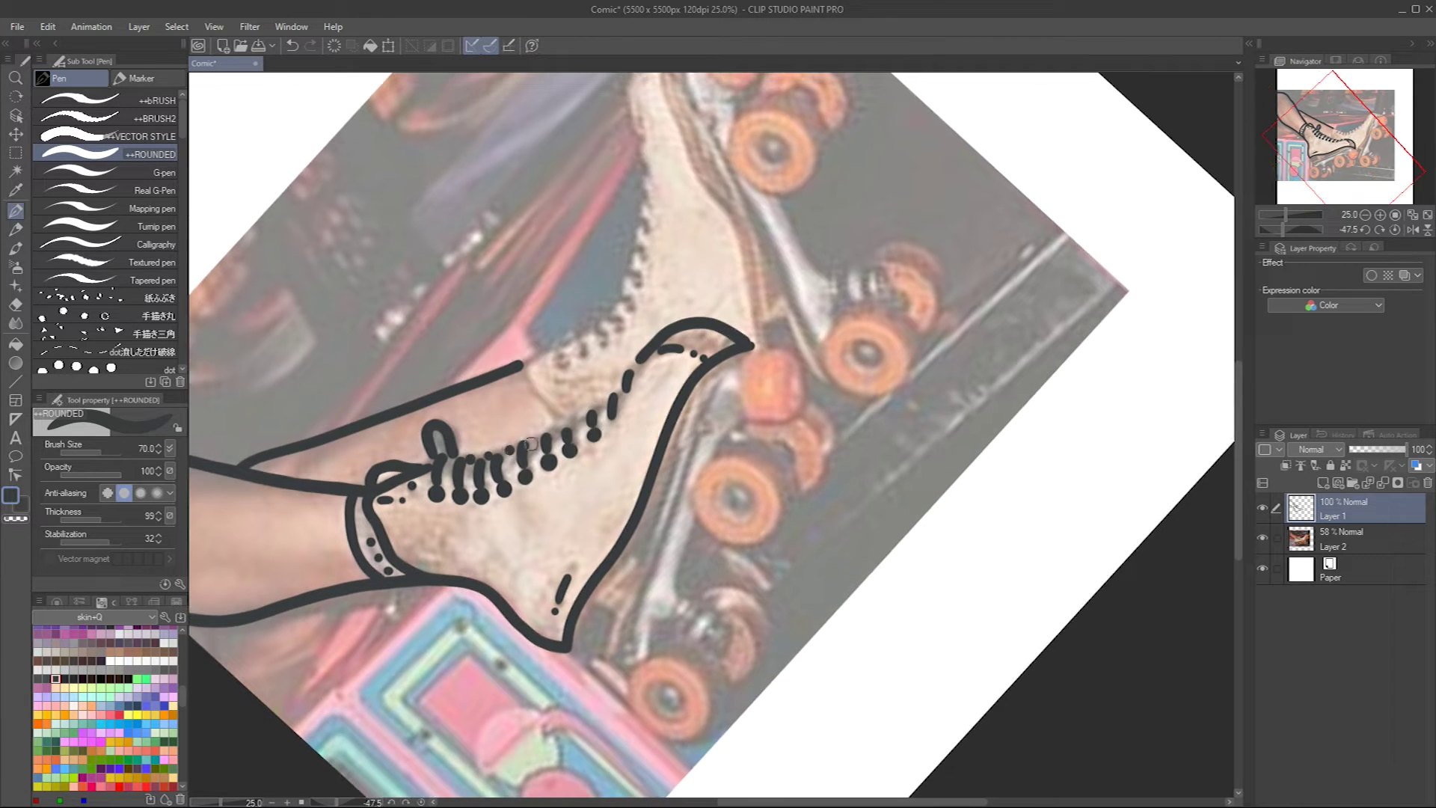
{"action": "left_click_drag", "start_coordinate": [593, 403], "coordinate": [565, 452]}
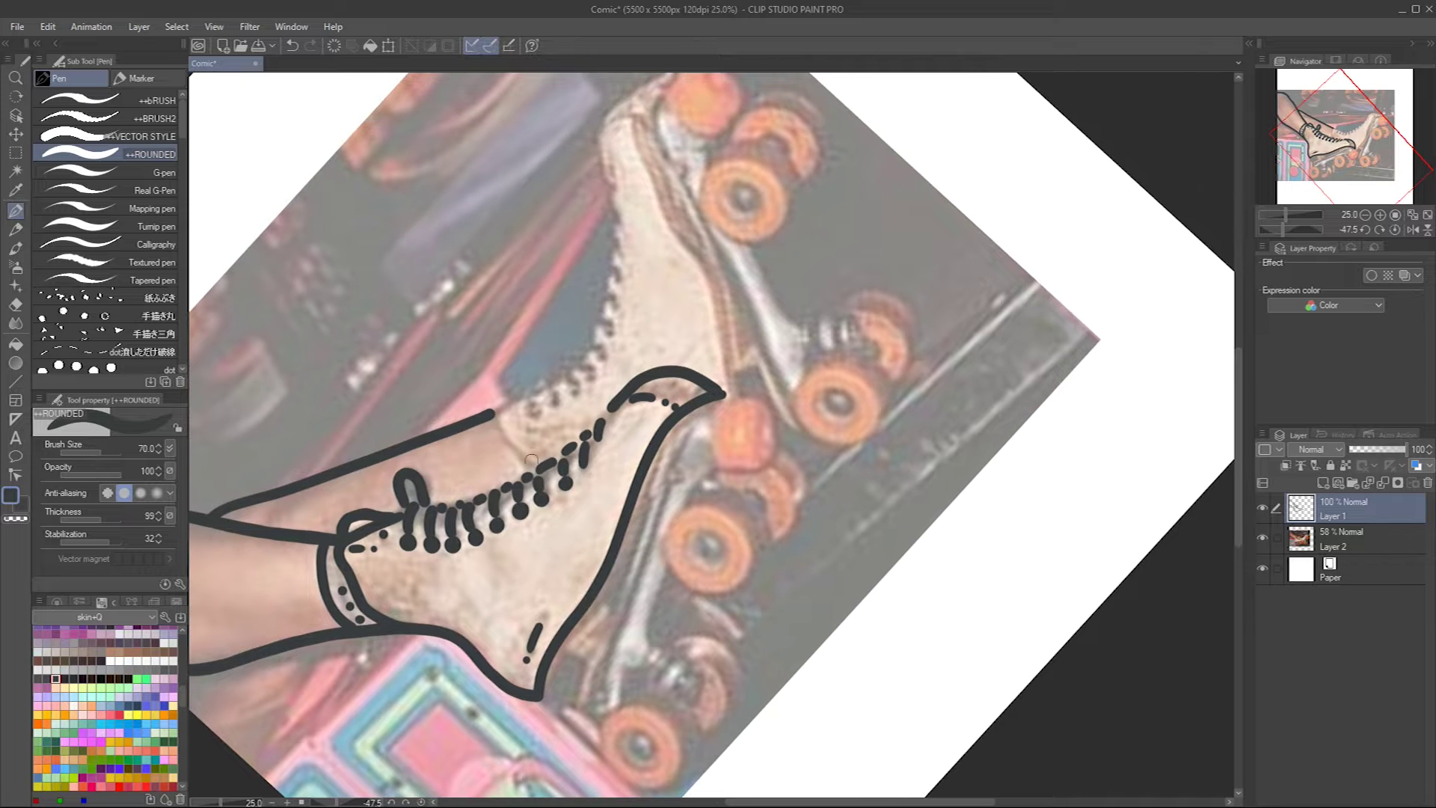
Ink the far boot's collar and a row of eyelet dots along its lacing edge up to the toe
{"action": "scroll", "coordinate": [543, 413], "scroll_direction": "up", "scroll_amount": 2}
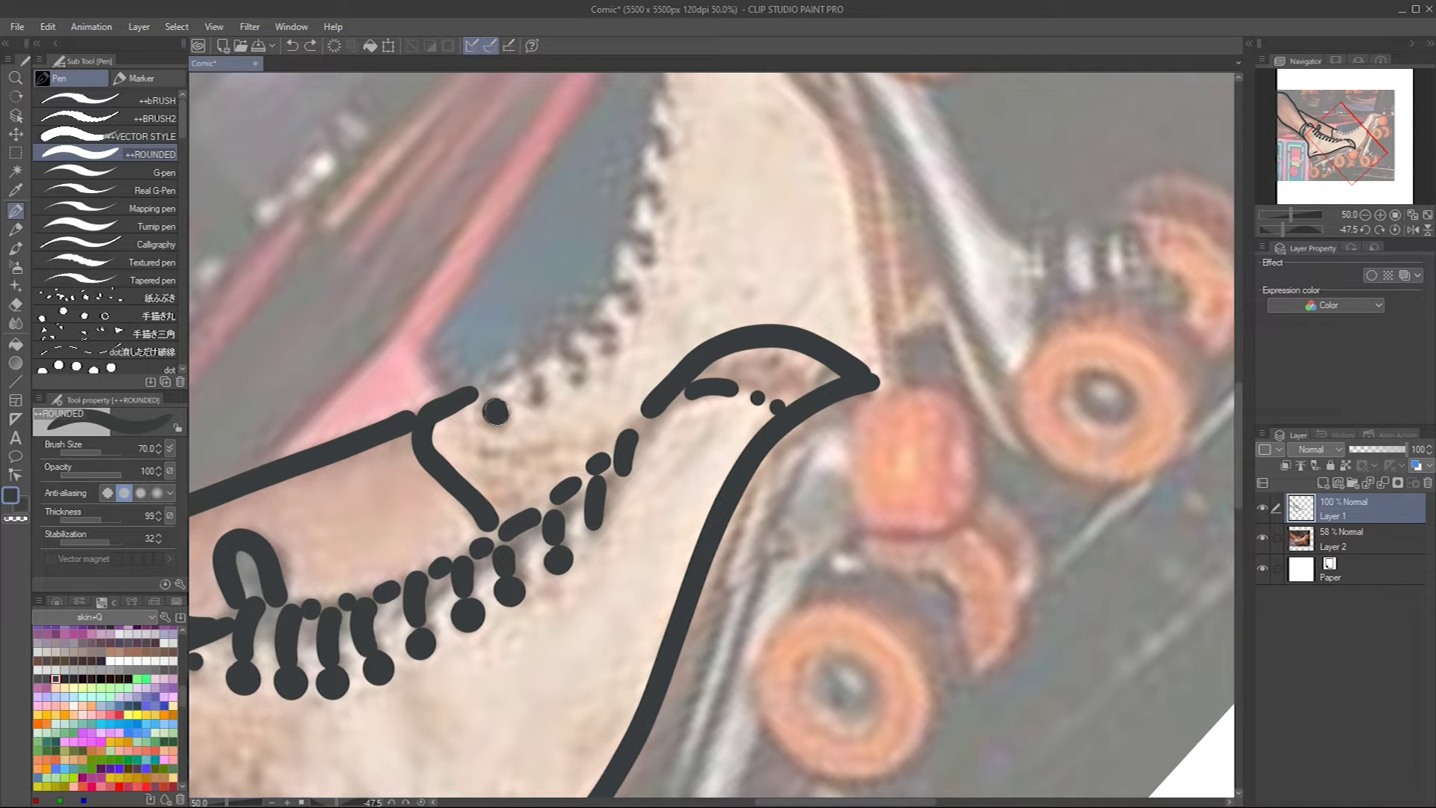
{"action": "left_click", "coordinate": [613, 338]}
{"action": "left_click", "coordinate": [634, 296]}
{"action": "left_click", "coordinate": [645, 246]}
{"action": "left_click_drag", "start_coordinate": [645, 246], "coordinate": [658, 322]}
{"action": "left_click", "coordinate": [652, 283]}
{"action": "left_click", "coordinate": [659, 231]}
{"action": "left_click", "coordinate": [666, 275]}
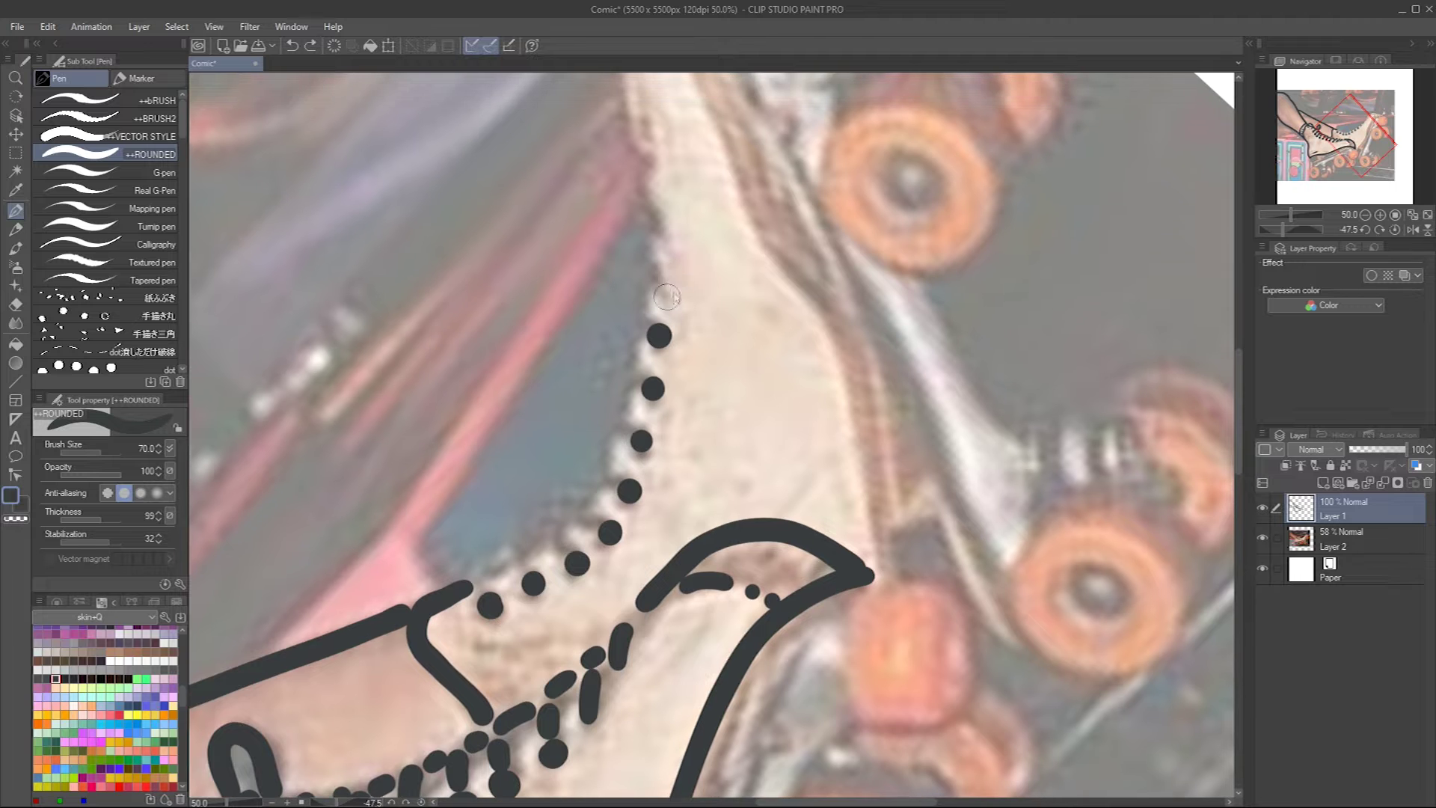
{"action": "left_click_drag", "start_coordinate": [682, 271], "coordinate": [683, 338]}
{"action": "left_click", "coordinate": [664, 292]}
{"action": "left_click", "coordinate": [651, 224]}
{"action": "left_click_drag", "start_coordinate": [651, 225], "coordinate": [664, 184]}
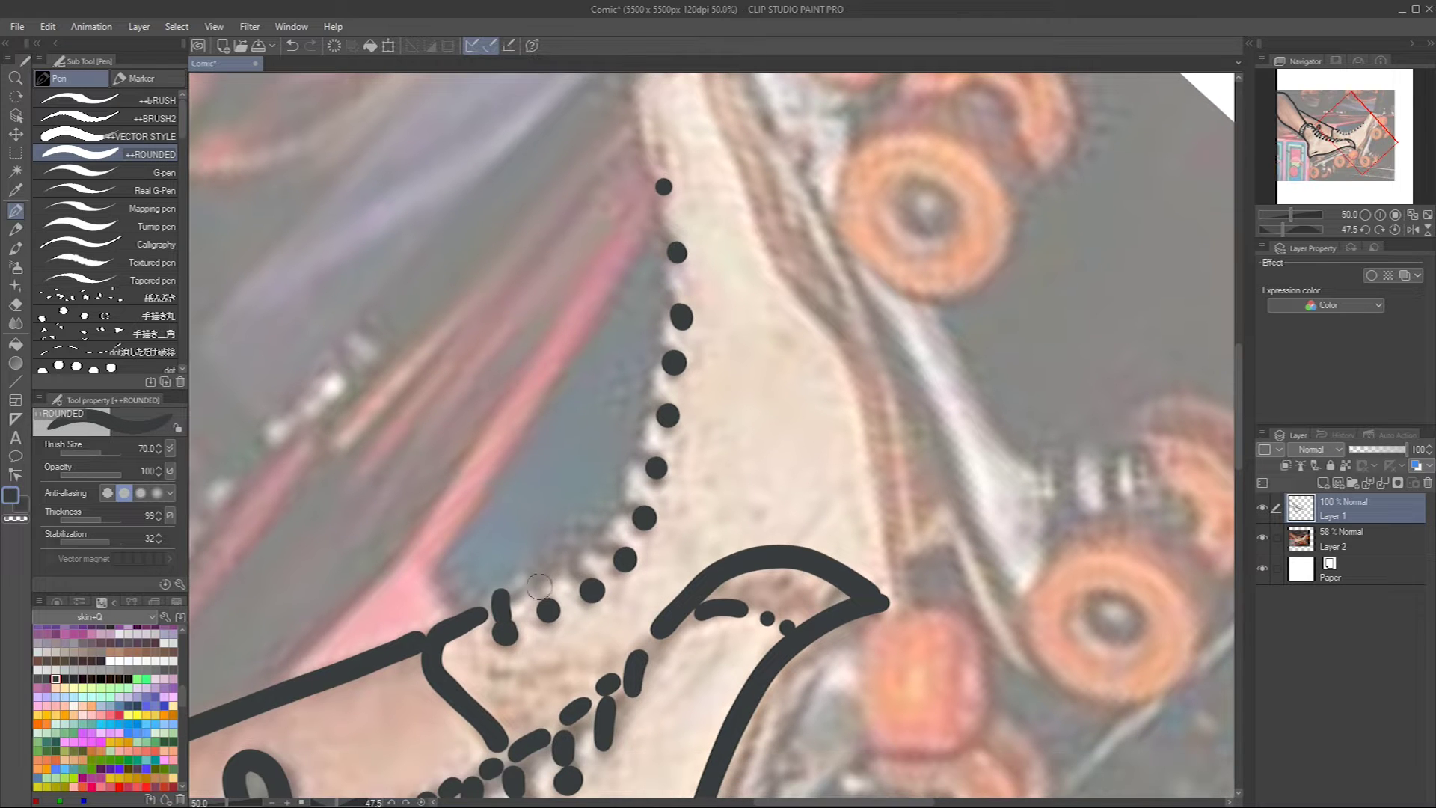
Add short lace strokes outward from the far boot's eyelets, with small dots between them
{"action": "left_click_drag", "start_coordinate": [592, 533], "coordinate": [625, 558]}
{"action": "left_click_drag", "start_coordinate": [612, 498], "coordinate": [644, 517]}
{"action": "left_click_drag", "start_coordinate": [633, 454], "coordinate": [653, 468]}
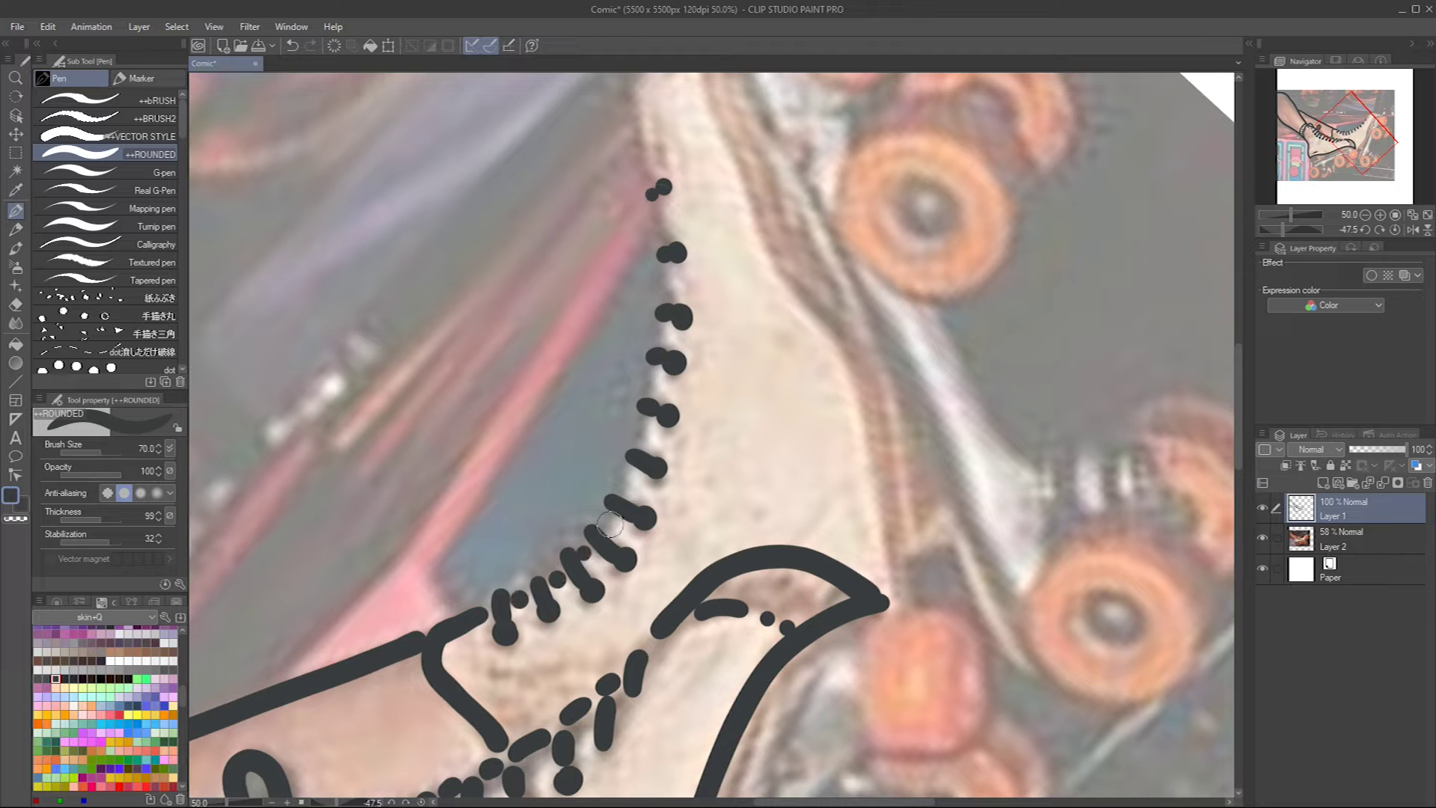
{"action": "left_click", "coordinate": [608, 524]}
{"action": "left_click", "coordinate": [626, 482]}
{"action": "left_click", "coordinate": [638, 435]}
{"action": "mouse_move", "coordinate": [661, 231]}
{"action": "left_mouse_down"}
{"action": "mouse_move", "coordinate": [689, 264]}
{"action": "mouse_move", "coordinate": [530, 261]}
{"action": "mouse_move", "coordinate": [648, 168]}
{"action": "left_mouse_up"}
Ink the near skate's rounded toe stop with a short highlight dash and dot inside
{"action": "mouse_move", "coordinate": [647, 266]}
{"action": "left_mouse_down"}
{"action": "mouse_move", "coordinate": [581, 298]}
{"action": "mouse_move", "coordinate": [567, 209]}
{"action": "left_mouse_up"}
{"action": "left_click_drag", "start_coordinate": [598, 523], "coordinate": [518, 236]}
{"action": "mouse_move", "coordinate": [591, 478]}
{"action": "left_mouse_down"}
{"action": "mouse_move", "coordinate": [575, 382]}
{"action": "mouse_move", "coordinate": [572, 506]}
{"action": "left_mouse_up"}
{"action": "mouse_move", "coordinate": [679, 442]}
{"action": "left_mouse_down"}
{"action": "mouse_move", "coordinate": [419, 441]}
{"action": "mouse_move", "coordinate": [526, 362]}
{"action": "mouse_move", "coordinate": [557, 478]}
{"action": "left_mouse_up"}
{"action": "left_click_drag", "start_coordinate": [445, 394], "coordinate": [508, 413]}
{"action": "mouse_move", "coordinate": [523, 411]}
{"action": "left_mouse_down"}
{"action": "mouse_move", "coordinate": [548, 411]}
{"action": "mouse_move", "coordinate": [449, 524]}
{"action": "left_mouse_up"}
Ink the near skate's heel edge and the broken parallel sole plate lines from heel to toe
{"action": "mouse_move", "coordinate": [269, 685]}
{"action": "left_mouse_down"}
{"action": "mouse_move", "coordinate": [356, 598]}
{"action": "mouse_move", "coordinate": [303, 671]}
{"action": "left_mouse_up"}
{"action": "left_click_drag", "start_coordinate": [456, 506], "coordinate": [369, 693]}
{"action": "left_click_drag", "start_coordinate": [478, 448], "coordinate": [376, 577]}
{"action": "mouse_move", "coordinate": [558, 261]}
{"action": "left_mouse_down"}
{"action": "mouse_move", "coordinate": [363, 618]}
{"action": "mouse_move", "coordinate": [447, 433]}
{"action": "left_mouse_up"}
{"action": "left_click", "coordinate": [382, 642]}
{"action": "left_click_drag", "start_coordinate": [413, 623], "coordinate": [453, 494]}
{"action": "left_click_drag", "start_coordinate": [448, 494], "coordinate": [400, 625]}
{"action": "left_click_drag", "start_coordinate": [568, 276], "coordinate": [453, 516]}
{"action": "left_click_drag", "start_coordinate": [598, 243], "coordinate": [553, 307]}
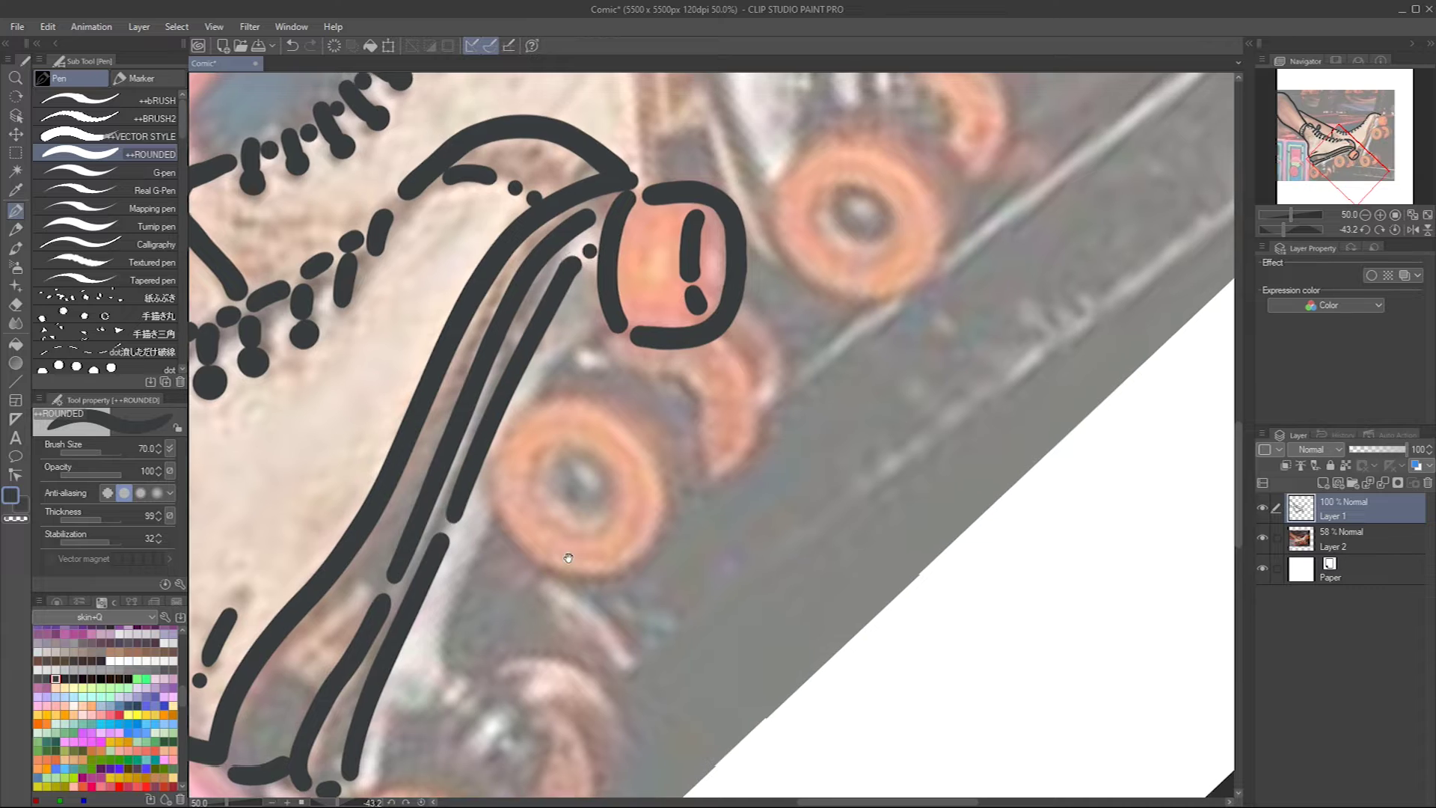
{"action": "left_click_drag", "start_coordinate": [479, 523], "coordinate": [561, 210]}
{"action": "mouse_move", "coordinate": [462, 487]}
{"action": "left_mouse_down"}
{"action": "mouse_move", "coordinate": [540, 616]}
{"action": "mouse_move", "coordinate": [572, 452]}
{"action": "mouse_move", "coordinate": [602, 610]}
{"action": "left_mouse_up"}
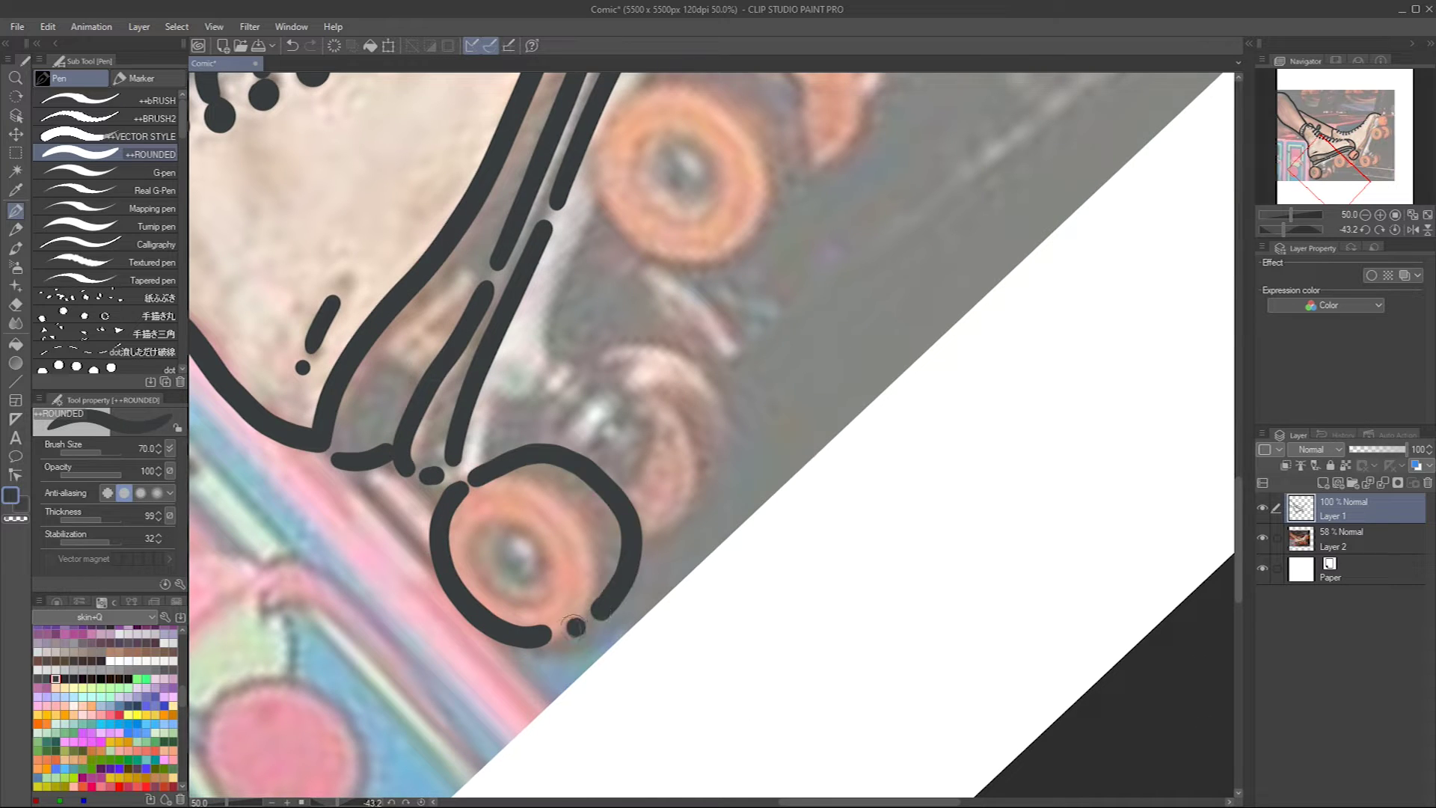
{"action": "left_click_drag", "start_coordinate": [504, 479], "coordinate": [594, 538]}
{"action": "key", "text": "ctrl+z"}
{"action": "left_click_drag", "start_coordinate": [513, 473], "coordinate": [591, 632]}
{"action": "key", "text": "ctrl+z"}
{"action": "key", "text": "ctrl+z"}
{"action": "mouse_move", "coordinate": [606, 581]}
{"action": "left_mouse_down"}
{"action": "mouse_move", "coordinate": [656, 336]}
{"action": "mouse_move", "coordinate": [628, 322]}
{"action": "left_mouse_up"}
{"action": "left_click_drag", "start_coordinate": [612, 126], "coordinate": [619, 326]}
{"action": "key", "text": "ctrl+z"}
{"action": "key", "text": "ctrl+z"}
{"action": "mouse_move", "coordinate": [609, 124]}
{"action": "left_mouse_down"}
{"action": "mouse_move", "coordinate": [520, 217]}
{"action": "mouse_move", "coordinate": [527, 254]}
{"action": "left_mouse_up"}
{"action": "key", "text": "ctrl+z"}
{"action": "mouse_move", "coordinate": [599, 129]}
{"action": "left_mouse_down"}
{"action": "mouse_move", "coordinate": [568, 306]}
{"action": "mouse_move", "coordinate": [634, 127]}
{"action": "mouse_move", "coordinate": [524, 210]}
{"action": "left_mouse_up"}
{"action": "key", "text": "ctrl+z"}
{"action": "key", "text": "ctrl+z"}
{"action": "left_click_drag", "start_coordinate": [605, 124], "coordinate": [553, 293]}
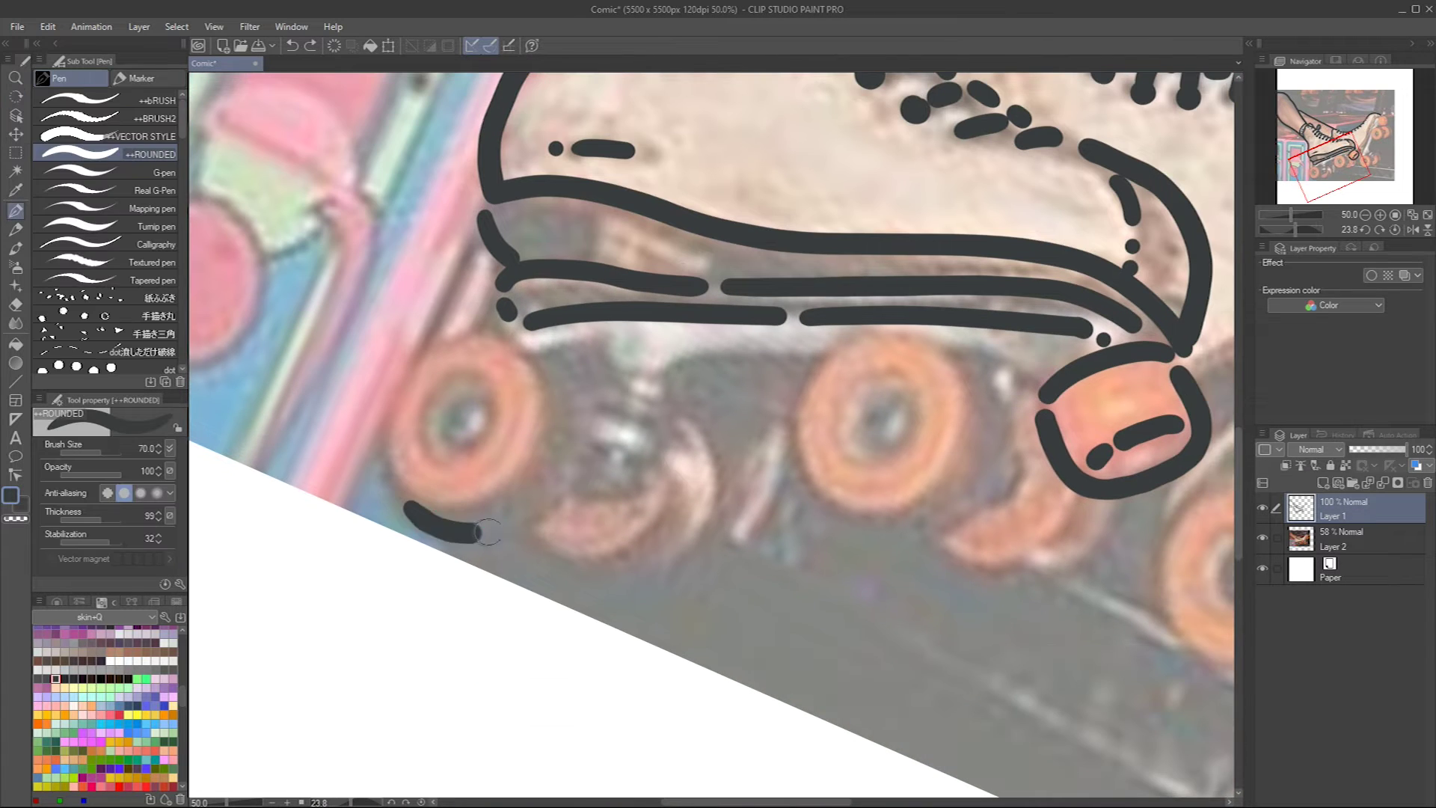
{"action": "left_click", "coordinate": [410, 367]}
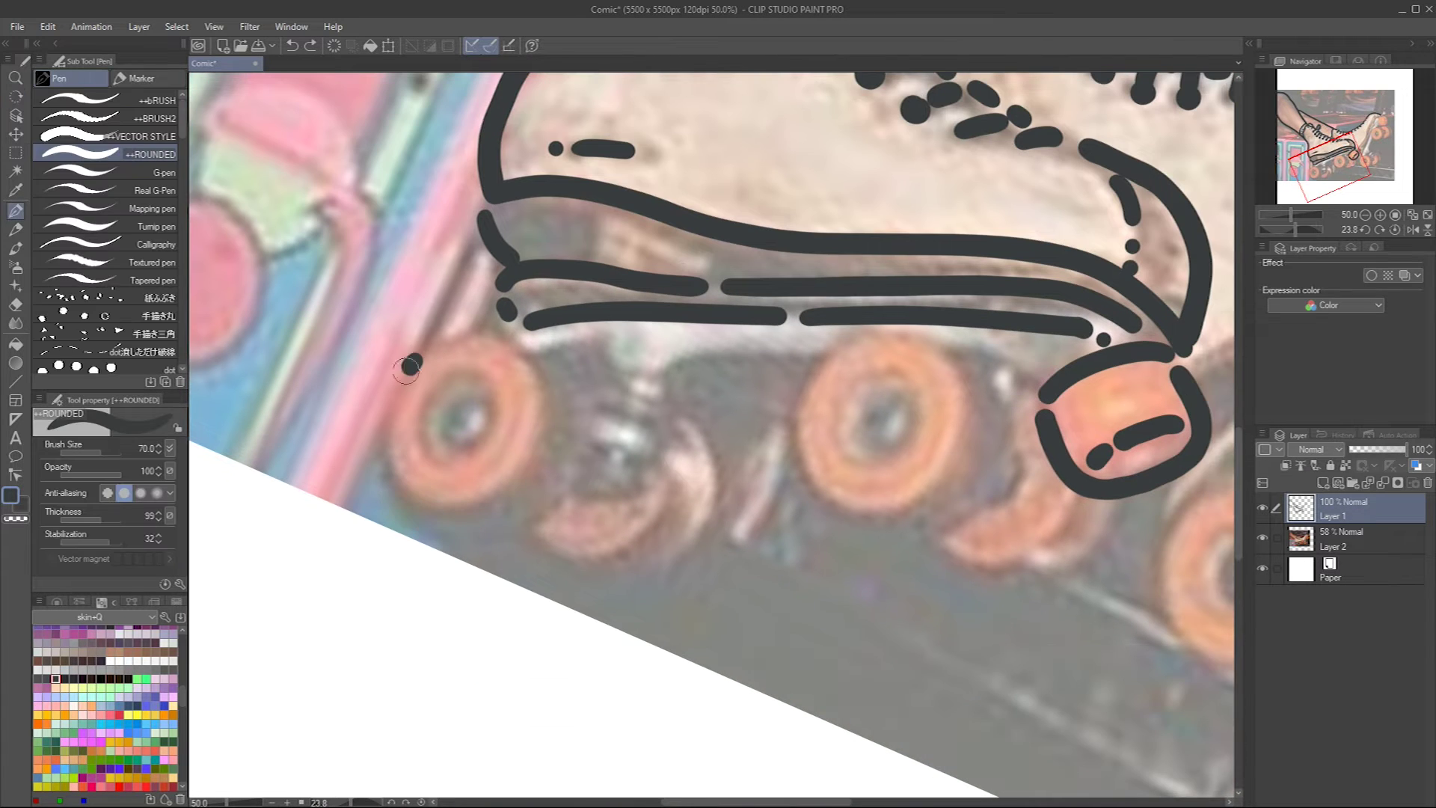
{"action": "key", "text": "ctrl+z"}
{"action": "mouse_move", "coordinate": [409, 367]}
{"action": "left_mouse_down"}
{"action": "mouse_move", "coordinate": [427, 516]}
{"action": "mouse_move", "coordinate": [545, 516]}
{"action": "left_mouse_up"}
{"action": "left_click_drag", "start_coordinate": [580, 348], "coordinate": [550, 508]}
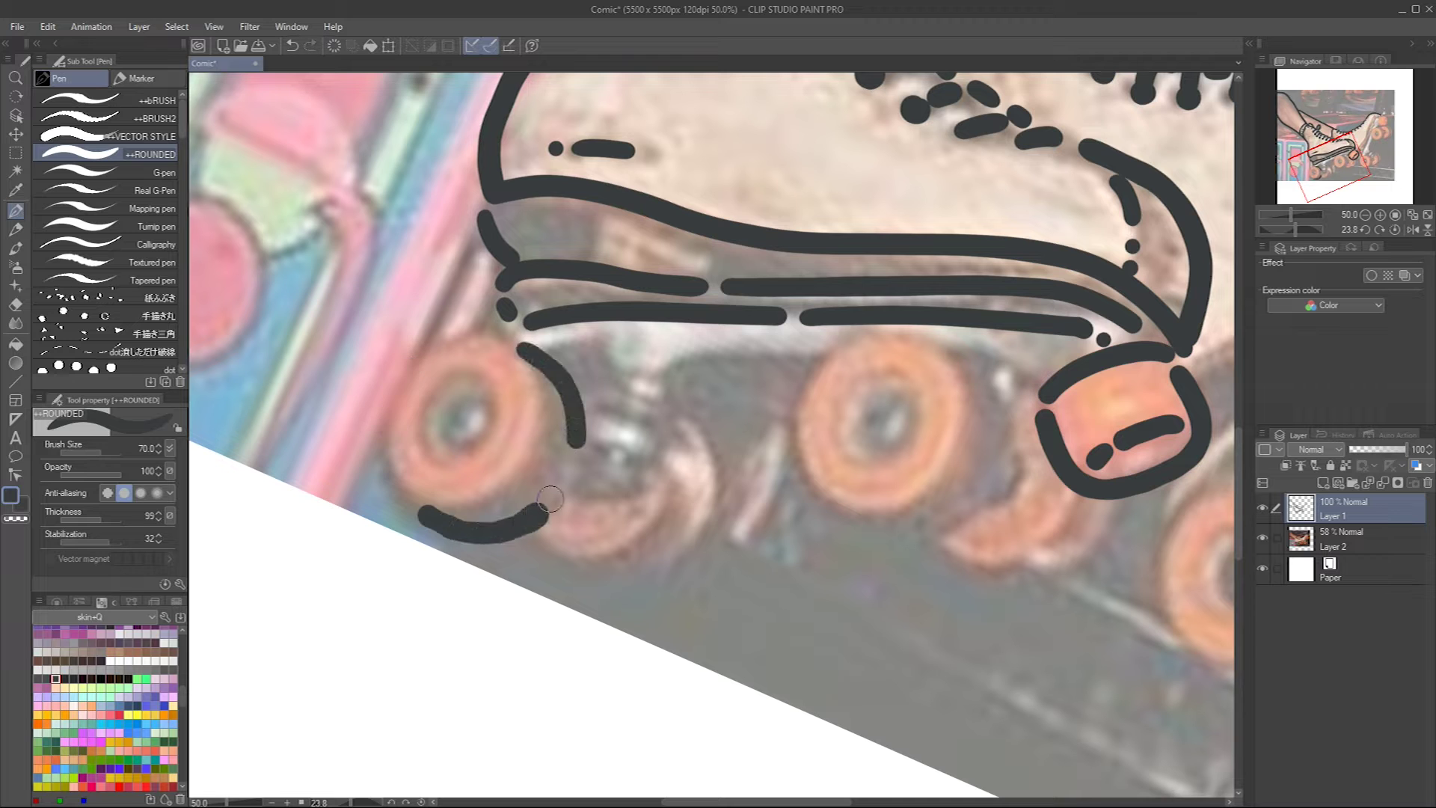
{"action": "key", "text": "ctrl+z"}
{"action": "key", "text": "ctrl+z"}
{"action": "left_click", "coordinate": [425, 520]}
{"action": "mouse_move", "coordinate": [542, 368]}
{"action": "left_mouse_down"}
{"action": "mouse_move", "coordinate": [523, 527]}
{"action": "mouse_move", "coordinate": [385, 494]}
{"action": "left_mouse_up"}
{"action": "key", "text": "ctrl+z"}
{"action": "key", "text": "ctrl+z"}
Ink the round outline of the near skate's heel wheel as broken arcs, rotating the canvas for cleaner curves
{"action": "mouse_move", "coordinate": [460, 340]}
{"action": "left_mouse_down"}
{"action": "mouse_move", "coordinate": [389, 396]}
{"action": "mouse_move", "coordinate": [485, 533]}
{"action": "mouse_move", "coordinate": [556, 346]}
{"action": "mouse_move", "coordinate": [518, 528]}
{"action": "left_mouse_up"}
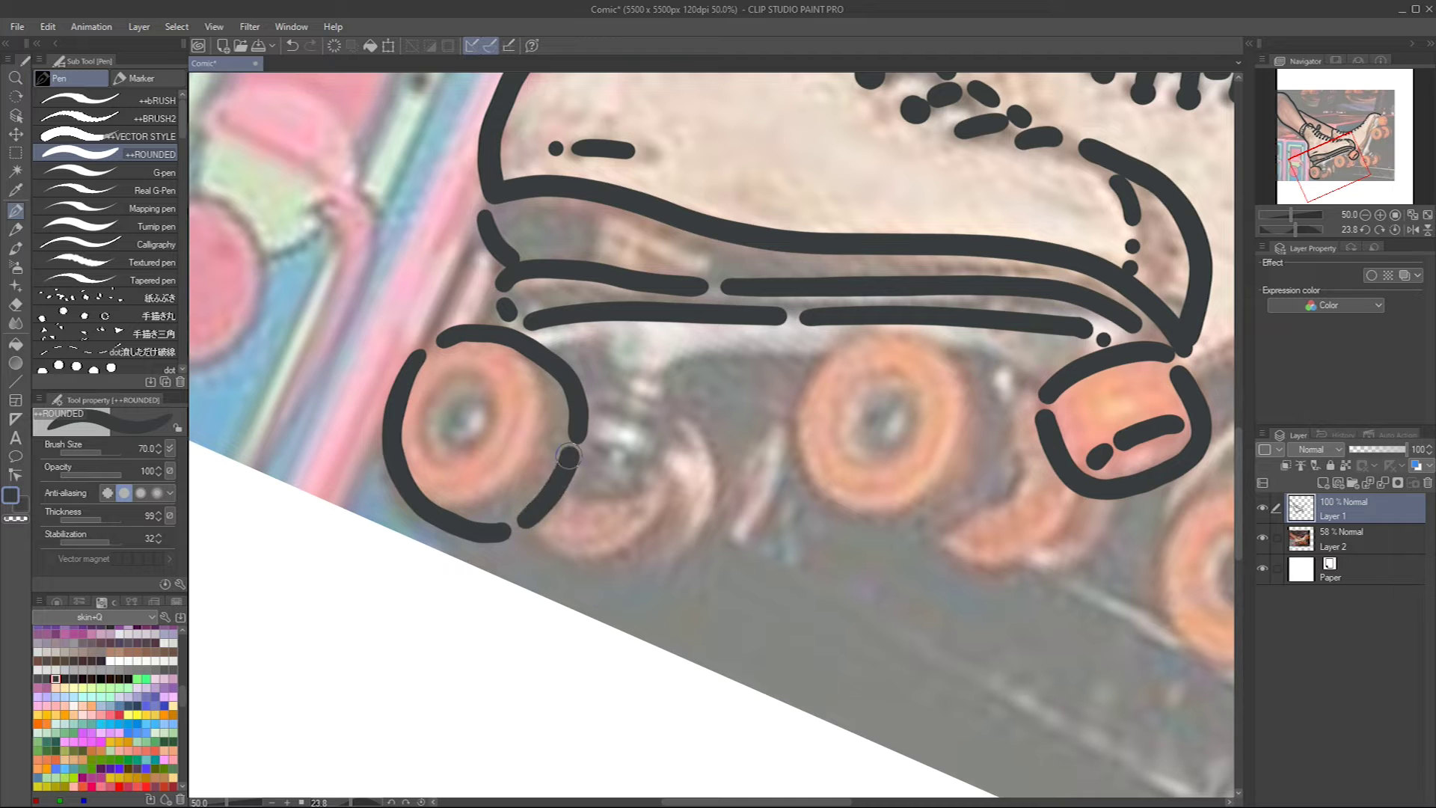
{"action": "key", "text": "ctrl+z"}
{"action": "key", "text": "r"}
{"action": "left_click_drag", "start_coordinate": [591, 263], "coordinate": [510, 488]}
{"action": "key", "text": "p"}
{"action": "mouse_move", "coordinate": [561, 381]}
{"action": "left_mouse_down"}
{"action": "mouse_move", "coordinate": [475, 534]}
{"action": "mouse_move", "coordinate": [483, 456]}
{"action": "left_mouse_up"}
{"action": "mouse_move", "coordinate": [493, 473]}
{"action": "left_mouse_down"}
{"action": "mouse_move", "coordinate": [560, 514]}
{"action": "mouse_move", "coordinate": [658, 434]}
{"action": "left_mouse_up"}
{"action": "left_click", "coordinate": [591, 309]}
{"action": "left_click_drag", "start_coordinate": [590, 309], "coordinate": [658, 411]}
{"action": "key", "text": "ctrl+z"}
{"action": "mouse_move", "coordinate": [597, 310]}
{"action": "left_mouse_down"}
{"action": "mouse_move", "coordinate": [658, 415]}
{"action": "mouse_move", "coordinate": [591, 505]}
{"action": "mouse_move", "coordinate": [673, 524]}
{"action": "mouse_move", "coordinate": [568, 435]}
{"action": "mouse_move", "coordinate": [644, 319]}
{"action": "mouse_move", "coordinate": [571, 432]}
{"action": "left_mouse_up"}
{"action": "key", "text": "r"}
{"action": "key", "text": "ctrl+z"}
{"action": "key", "text": "p"}
{"action": "key", "text": "ctrl+z"}
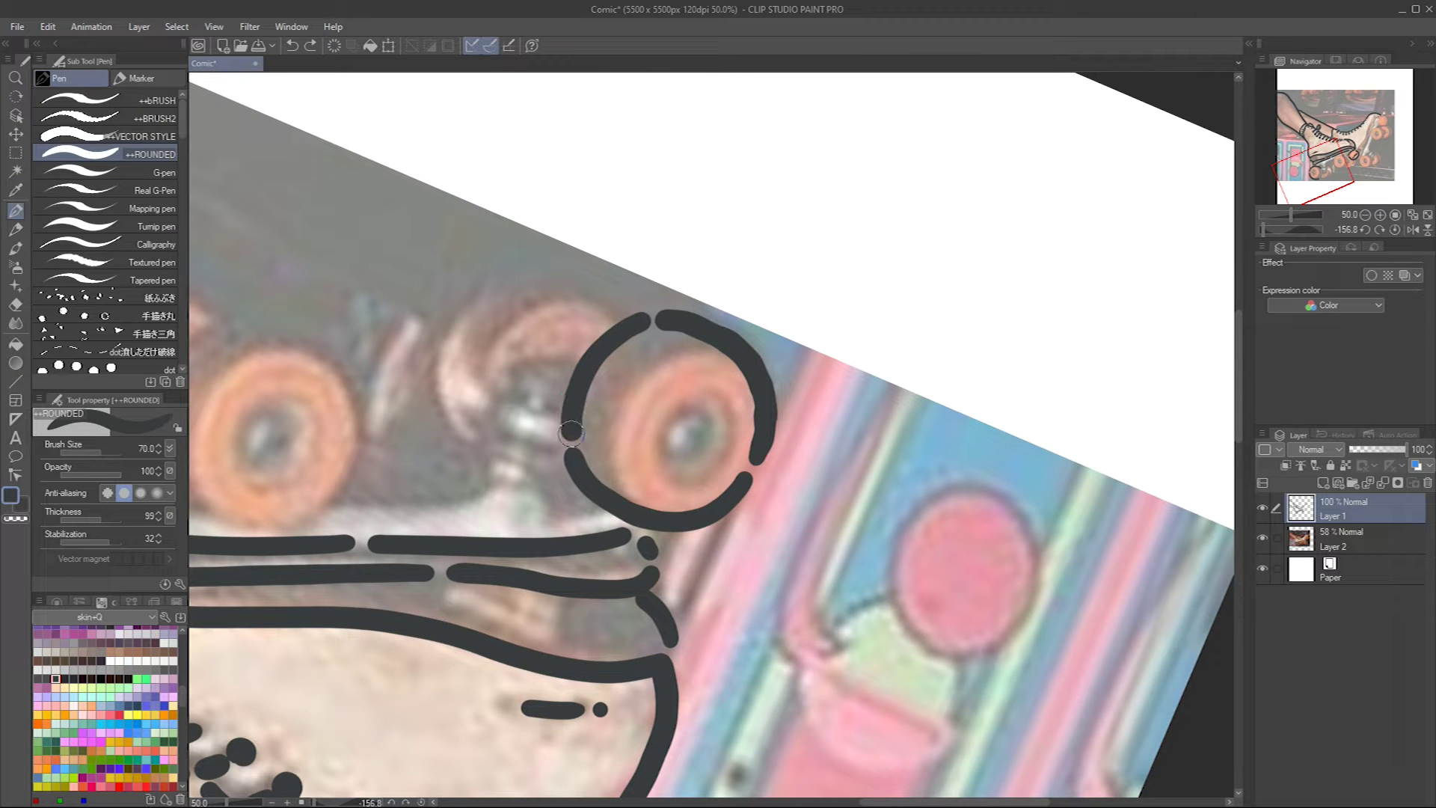
Ink the heel wheel's inner face edge and its hub rings with a centre mark
{"action": "key", "text": "ctrl+z"}
{"action": "key", "text": "ctrl+z"}
{"action": "mouse_move", "coordinate": [642, 374]}
{"action": "left_mouse_down"}
{"action": "mouse_move", "coordinate": [606, 436]}
{"action": "mouse_move", "coordinate": [623, 512]}
{"action": "mouse_move", "coordinate": [606, 364]}
{"action": "left_mouse_up"}
{"action": "key", "text": "ctrl+z"}
{"action": "left_click_drag", "start_coordinate": [602, 314], "coordinate": [576, 367]}
{"action": "mouse_move", "coordinate": [653, 338]}
{"action": "left_mouse_down"}
{"action": "mouse_move", "coordinate": [667, 425]}
{"action": "mouse_move", "coordinate": [667, 394]}
{"action": "left_mouse_up"}
Ink the stacked axle and cushion fittings beside the near skate's heel wheel
{"action": "mouse_move", "coordinate": [555, 479]}
{"action": "left_mouse_down"}
{"action": "mouse_move", "coordinate": [513, 500]}
{"action": "mouse_move", "coordinate": [579, 527]}
{"action": "left_mouse_up"}
{"action": "left_click_drag", "start_coordinate": [535, 453], "coordinate": [516, 478]}
{"action": "key", "text": "ctrl+z"}
{"action": "key", "text": "ctrl+z"}
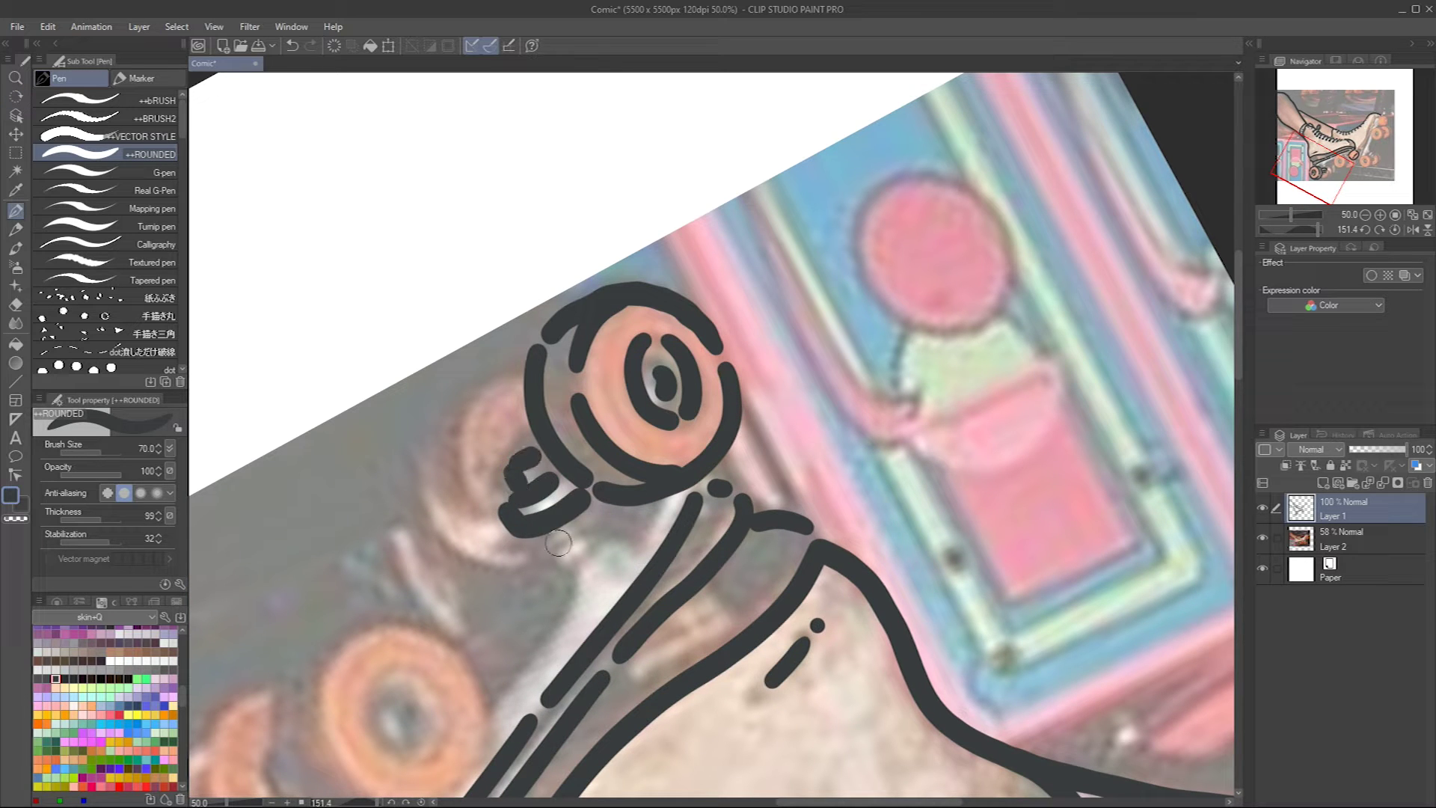
{"action": "left_click_drag", "start_coordinate": [546, 543], "coordinate": [594, 553]}
{"action": "key", "text": "ctrl+z"}
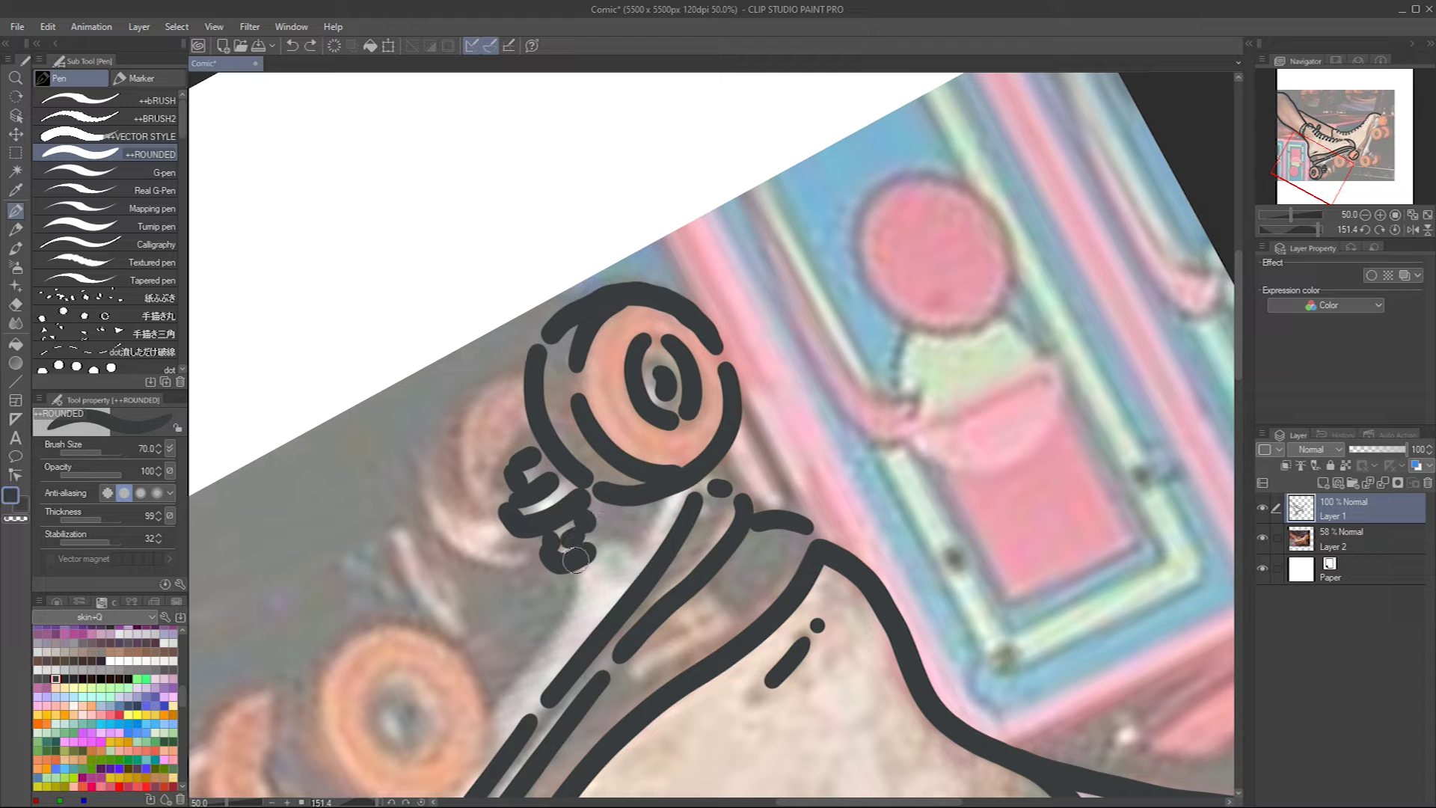
{"action": "key", "text": "ctrl+z"}
{"action": "key", "text": "ctrl+z"}
{"action": "key", "text": "ctrl+y"}
{"action": "key", "text": "ctrl+y"}
Ink the second heel wheel behind the axle fittings with an outer edge and an inner arc
{"action": "mouse_move", "coordinate": [448, 401]}
{"action": "left_mouse_down"}
{"action": "mouse_move", "coordinate": [451, 548]}
{"action": "mouse_move", "coordinate": [543, 570]}
{"action": "left_mouse_up"}
{"action": "mouse_move", "coordinate": [458, 392]}
{"action": "left_mouse_down"}
{"action": "mouse_move", "coordinate": [533, 366]}
{"action": "mouse_move", "coordinate": [480, 514]}
{"action": "left_mouse_up"}
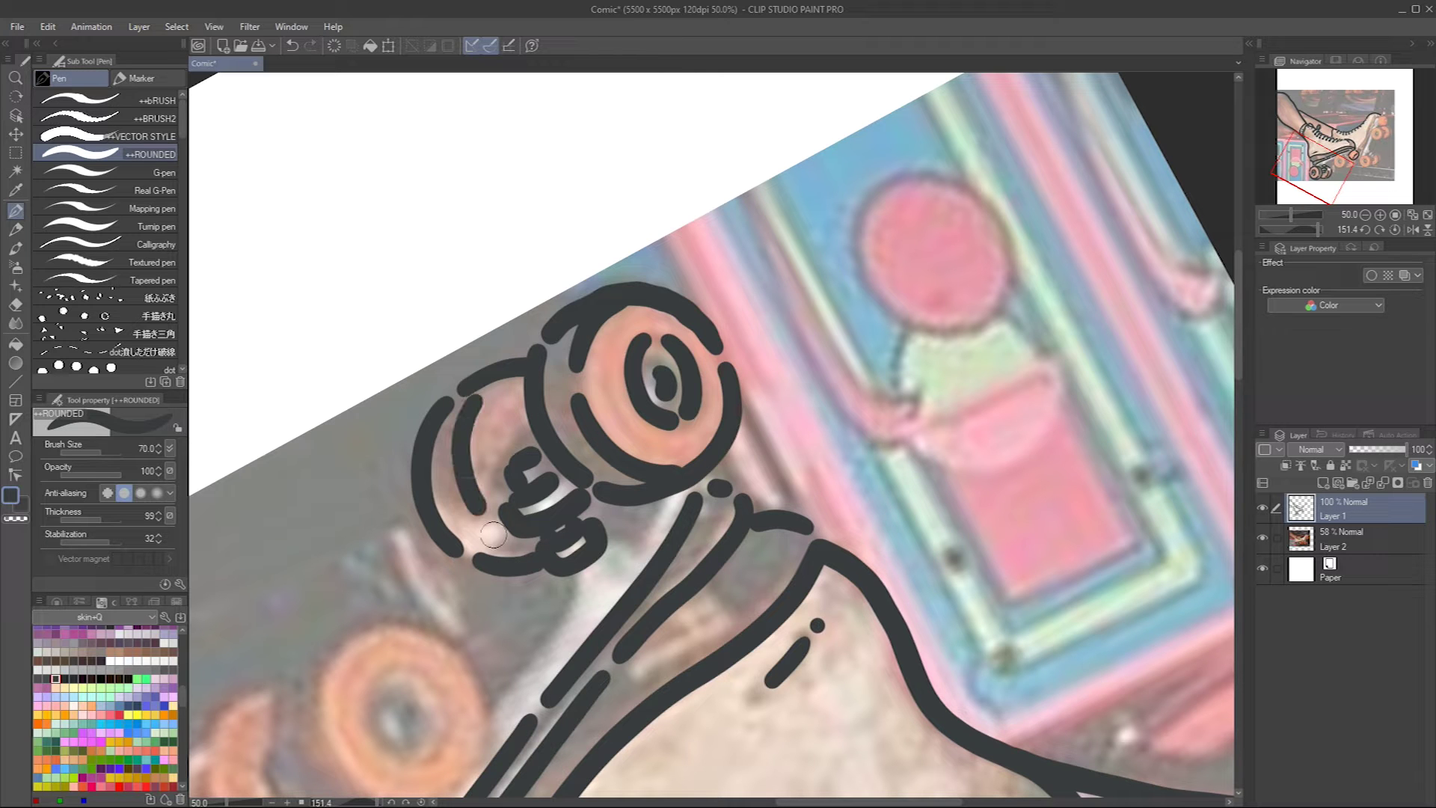
Ink the round outline of the near skate's front wheel beside the toe stop
{"action": "scroll", "coordinate": [516, 446], "scroll_direction": "down", "scroll_amount": 5}
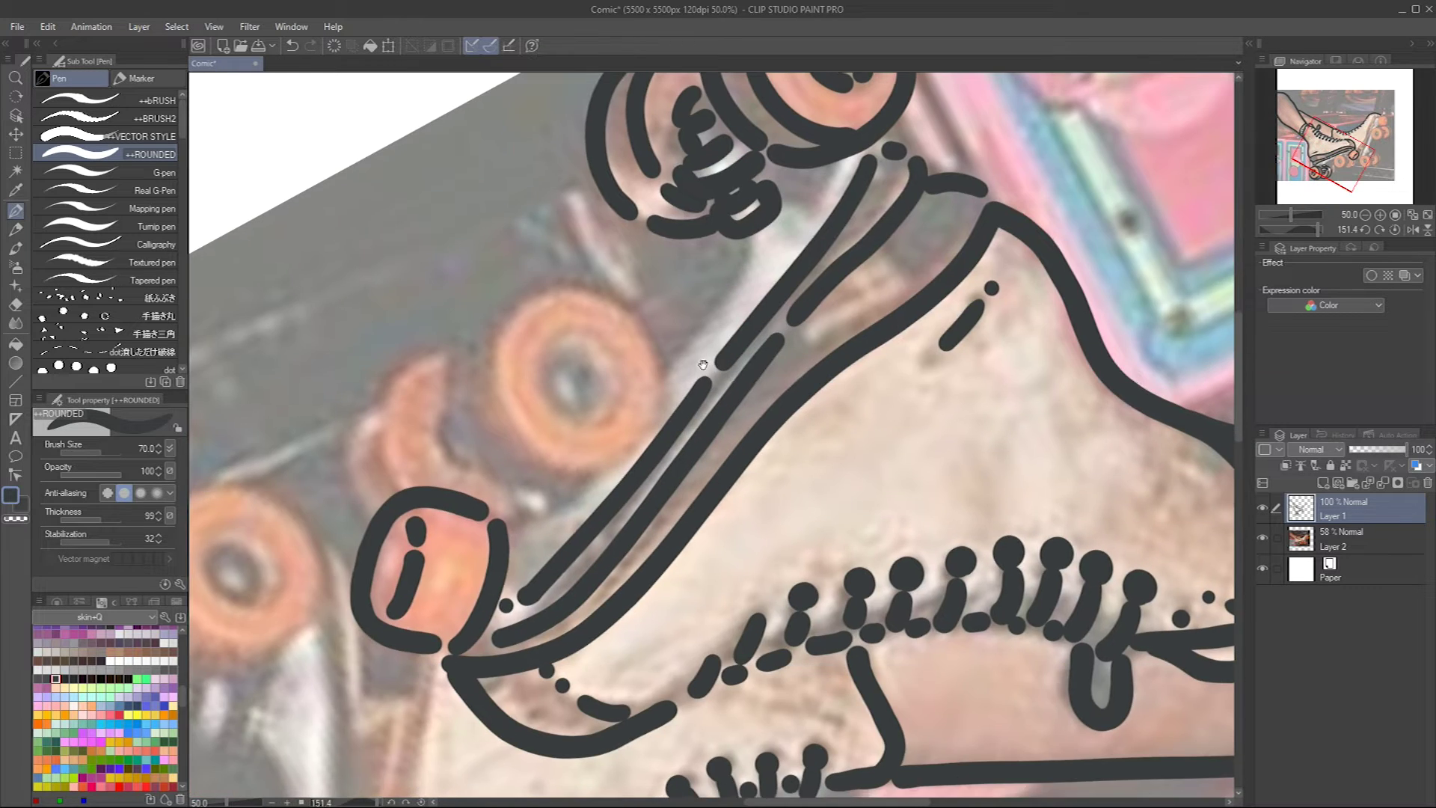
{"action": "left_click_drag", "start_coordinate": [490, 452], "coordinate": [451, 419]}
{"action": "key", "text": "ctrl+z"}
{"action": "mouse_move", "coordinate": [549, 296]}
{"action": "left_mouse_down"}
{"action": "mouse_move", "coordinate": [458, 343]}
{"action": "mouse_move", "coordinate": [607, 487]}
{"action": "left_mouse_up"}
{"action": "key", "text": "ctrl+z"}
{"action": "left_click_drag", "start_coordinate": [547, 290], "coordinate": [612, 472]}
{"action": "key", "text": "ctrl+z"}
{"action": "mouse_move", "coordinate": [515, 436]}
{"action": "left_mouse_down"}
{"action": "mouse_move", "coordinate": [652, 344]}
{"action": "mouse_move", "coordinate": [657, 408]}
{"action": "left_mouse_up"}
{"action": "mouse_move", "coordinate": [526, 450]}
{"action": "left_mouse_down"}
{"action": "mouse_move", "coordinate": [599, 457]}
{"action": "mouse_move", "coordinate": [643, 427]}
{"action": "left_mouse_up"}
{"action": "key", "text": "ctrl+z"}
{"action": "key", "text": "ctrl+z"}
Ink the hub rings and centre mark inside the near skate's front wheel
{"action": "mouse_move", "coordinate": [555, 335]}
{"action": "left_mouse_down"}
{"action": "mouse_move", "coordinate": [582, 414]}
{"action": "mouse_move", "coordinate": [607, 348]}
{"action": "mouse_move", "coordinate": [602, 411]}
{"action": "left_mouse_up"}
{"action": "key", "text": "ctrl+z"}
{"action": "mouse_move", "coordinate": [558, 367]}
{"action": "left_mouse_down"}
{"action": "mouse_move", "coordinate": [576, 370]}
{"action": "mouse_move", "coordinate": [577, 393]}
{"action": "left_mouse_up"}
{"action": "key", "text": "ctrl+z"}
{"action": "key", "text": "ctrl+z"}
Ink the front wheel's side thickness and the small axle fittings protruding next to it
{"action": "left_click_drag", "start_coordinate": [513, 304], "coordinate": [479, 462]}
{"action": "key", "text": "ctrl+z"}
{"action": "mouse_move", "coordinate": [515, 304]}
{"action": "left_mouse_down"}
{"action": "mouse_move", "coordinate": [479, 463]}
{"action": "mouse_move", "coordinate": [641, 428]}
{"action": "left_mouse_up"}
{"action": "key", "text": "ctrl+z"}
{"action": "left_click_drag", "start_coordinate": [498, 485], "coordinate": [643, 426]}
{"action": "key", "text": "ctrl+z"}
{"action": "left_click_drag", "start_coordinate": [516, 509], "coordinate": [557, 516]}
{"action": "left_click_drag", "start_coordinate": [458, 420], "coordinate": [460, 469]}
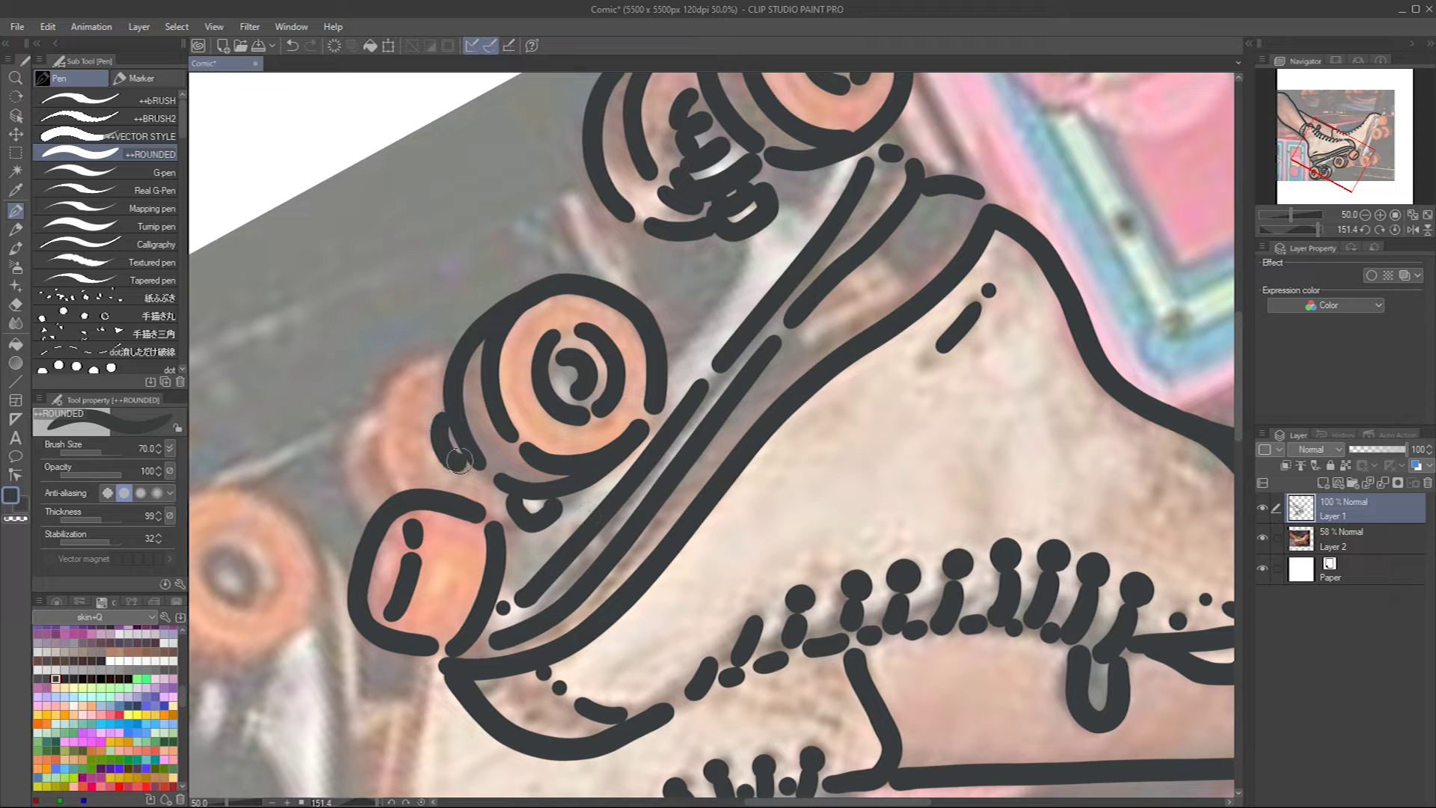
Ink the second front wheel partly hidden behind the near skate's toe stop
{"action": "left_click_drag", "start_coordinate": [440, 347], "coordinate": [348, 428]}
{"action": "key", "text": "ctrl+z"}
{"action": "mouse_move", "coordinate": [351, 528]}
{"action": "left_mouse_down"}
{"action": "mouse_move", "coordinate": [440, 347]}
{"action": "mouse_move", "coordinate": [348, 419]}
{"action": "mouse_move", "coordinate": [367, 512]}
{"action": "mouse_move", "coordinate": [394, 406]}
{"action": "mouse_move", "coordinate": [372, 495]}
{"action": "left_mouse_up"}
{"action": "key", "text": "ctrl+z"}
{"action": "key", "text": "ctrl+z"}
Ink the truck frame line and the small block detail under the near boot's sole
{"action": "scroll", "coordinate": [366, 512], "scroll_direction": "down", "scroll_amount": 1}
{"action": "mouse_move", "coordinate": [623, 323]}
{"action": "left_mouse_down"}
{"action": "mouse_move", "coordinate": [571, 408]}
{"action": "mouse_move", "coordinate": [604, 340]}
{"action": "mouse_move", "coordinate": [636, 463]}
{"action": "mouse_move", "coordinate": [623, 551]}
{"action": "left_mouse_up"}
{"action": "key", "text": "ctrl+z"}
{"action": "left_click_drag", "start_coordinate": [611, 492], "coordinate": [703, 465]}
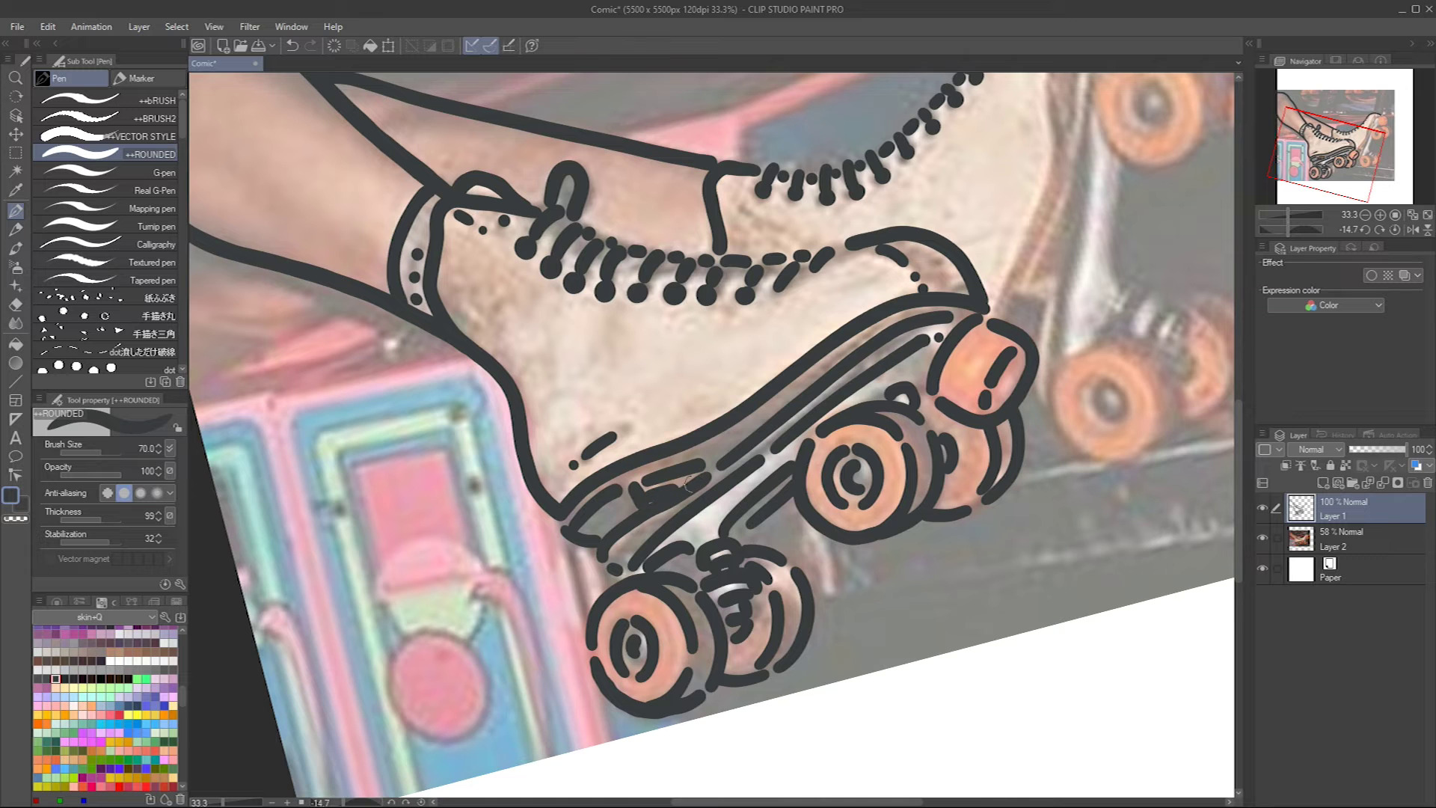
Ink the far boot's toe curve and its rounded toe stop with a highlight dash and dot
{"action": "scroll", "coordinate": [478, 321], "scroll_direction": "up", "scroll_amount": 3}
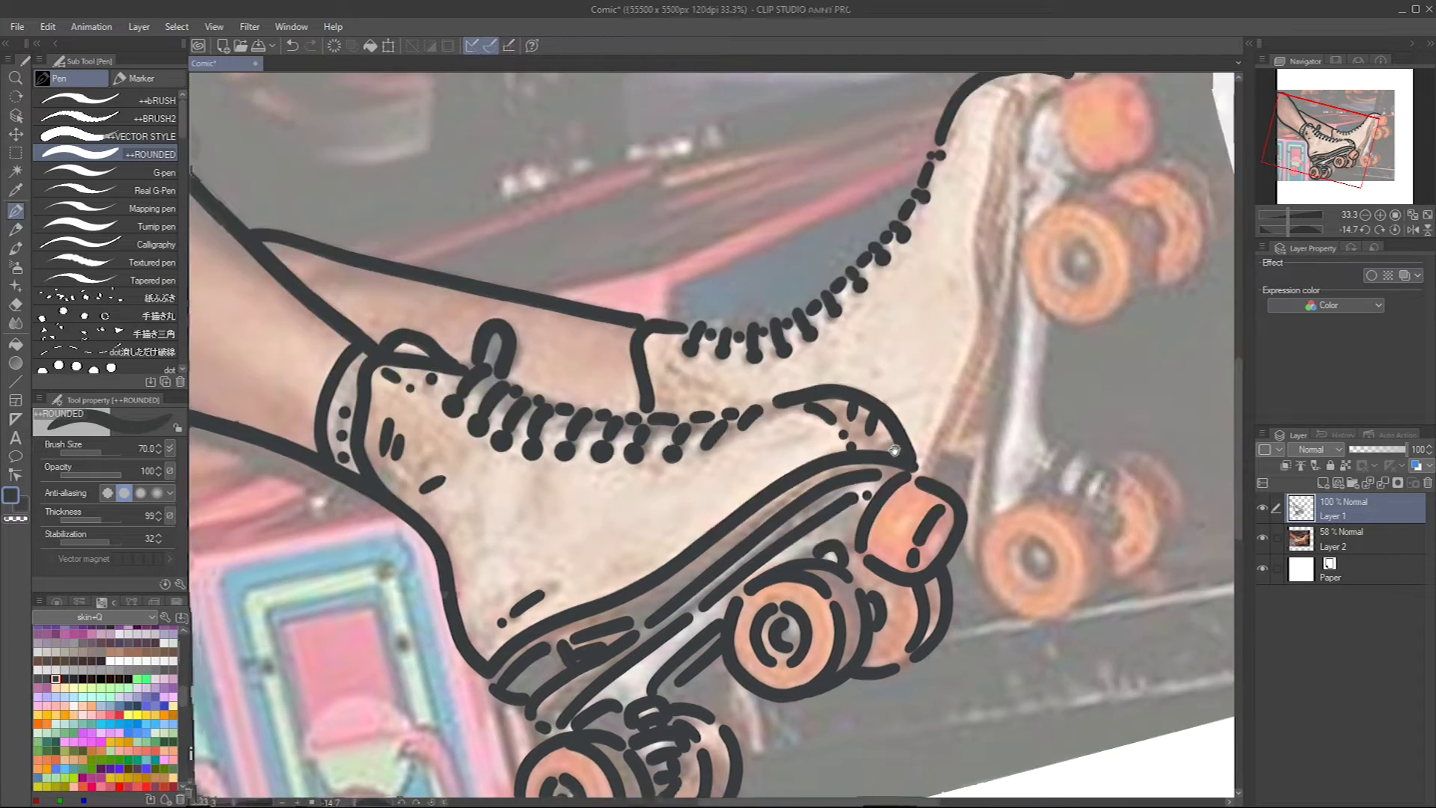
{"action": "scroll", "coordinate": [1010, 359], "scroll_direction": "right", "scroll_amount": 5}
{"action": "mouse_move", "coordinate": [681, 149]}
{"action": "left_mouse_down"}
{"action": "mouse_move", "coordinate": [673, 201]}
{"action": "mouse_move", "coordinate": [730, 247]}
{"action": "mouse_move", "coordinate": [764, 195]}
{"action": "mouse_move", "coordinate": [722, 246]}
{"action": "left_mouse_up"}
{"action": "left_click_drag", "start_coordinate": [723, 160], "coordinate": [730, 203]}
{"action": "left_click_drag", "start_coordinate": [737, 216], "coordinate": [751, 224]}
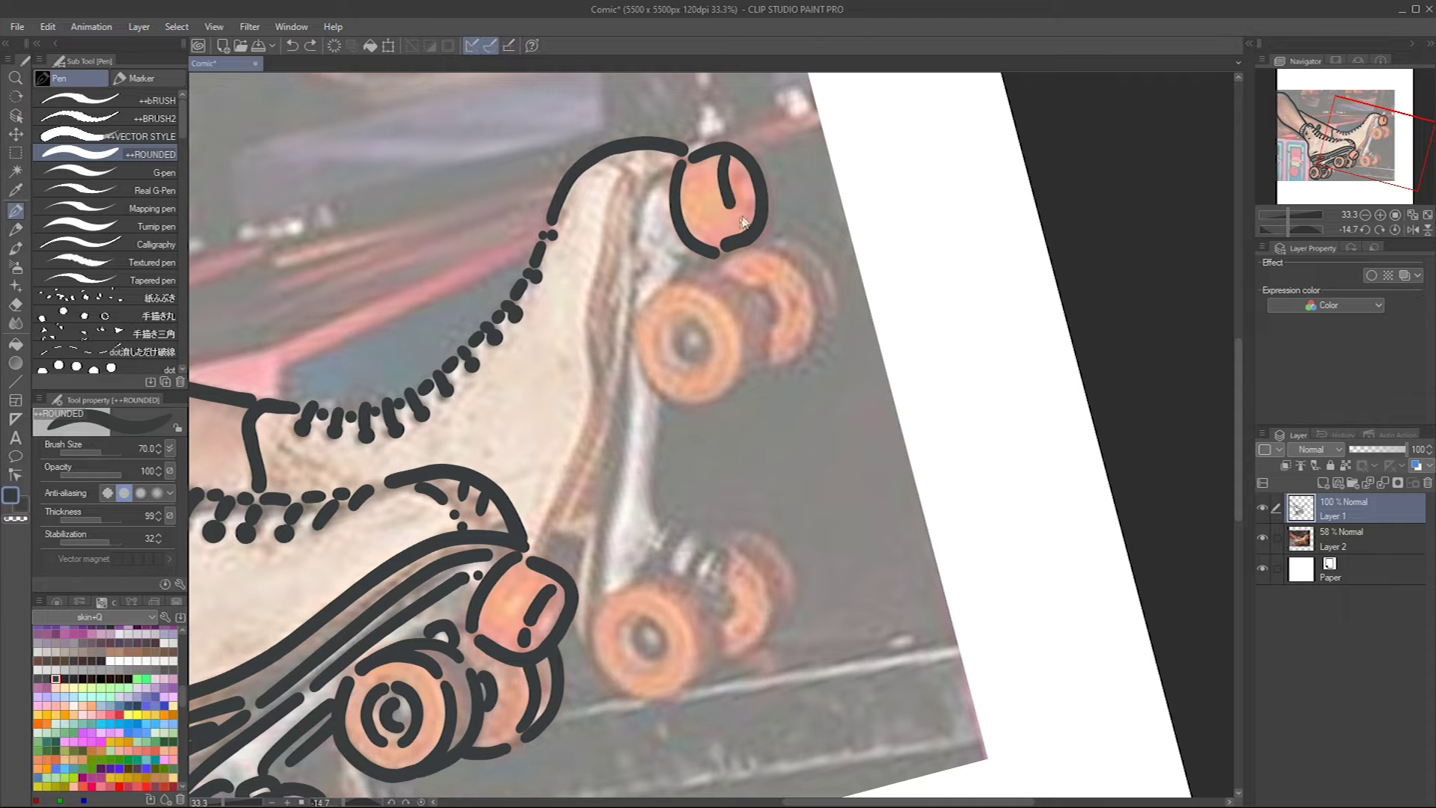
Ink the pair of wheels below the far skate's toe stop, including the side thickness and hub ring
{"action": "scroll", "coordinate": [783, 222], "scroll_direction": "down", "scroll_amount": 1}
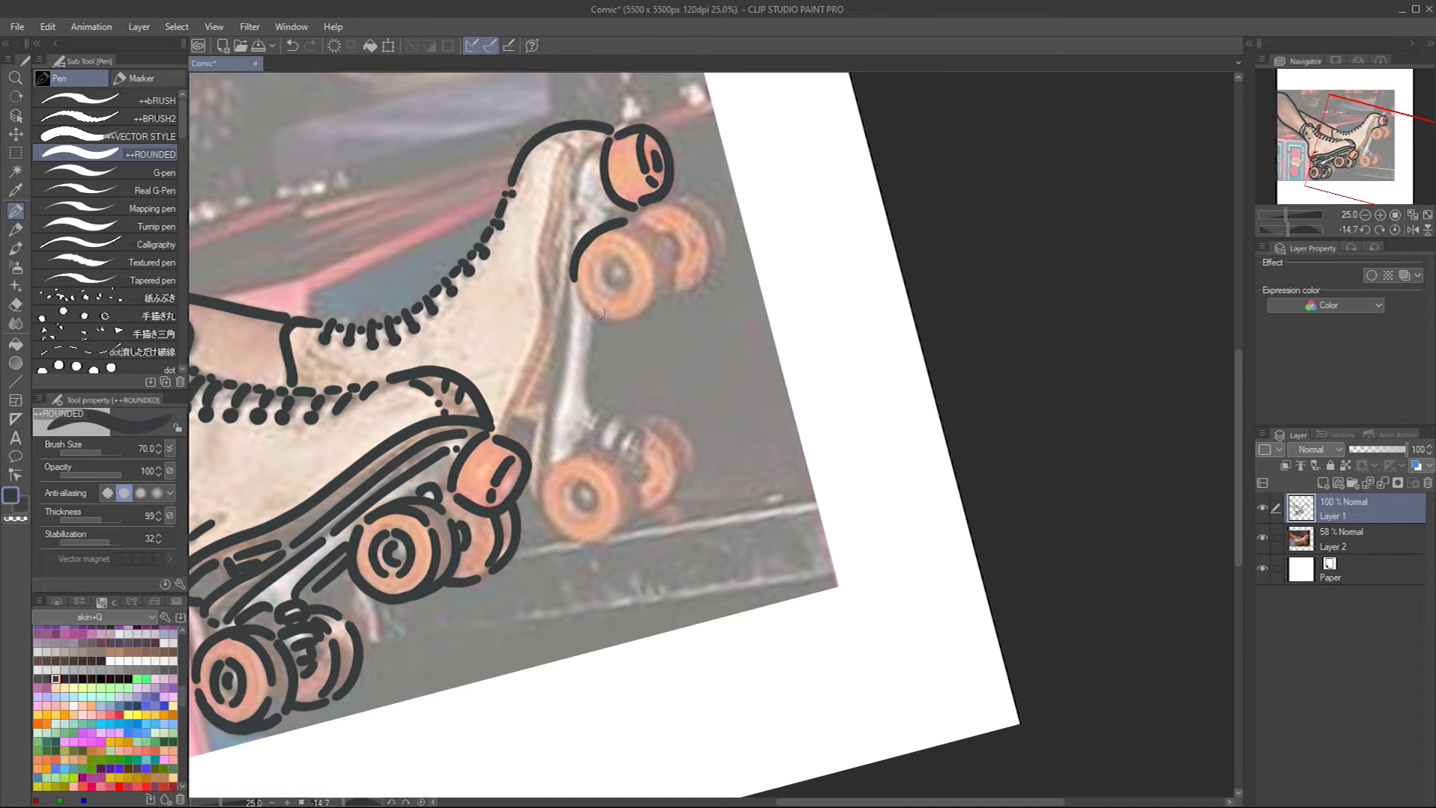
{"action": "key", "text": "ctrl+z"}
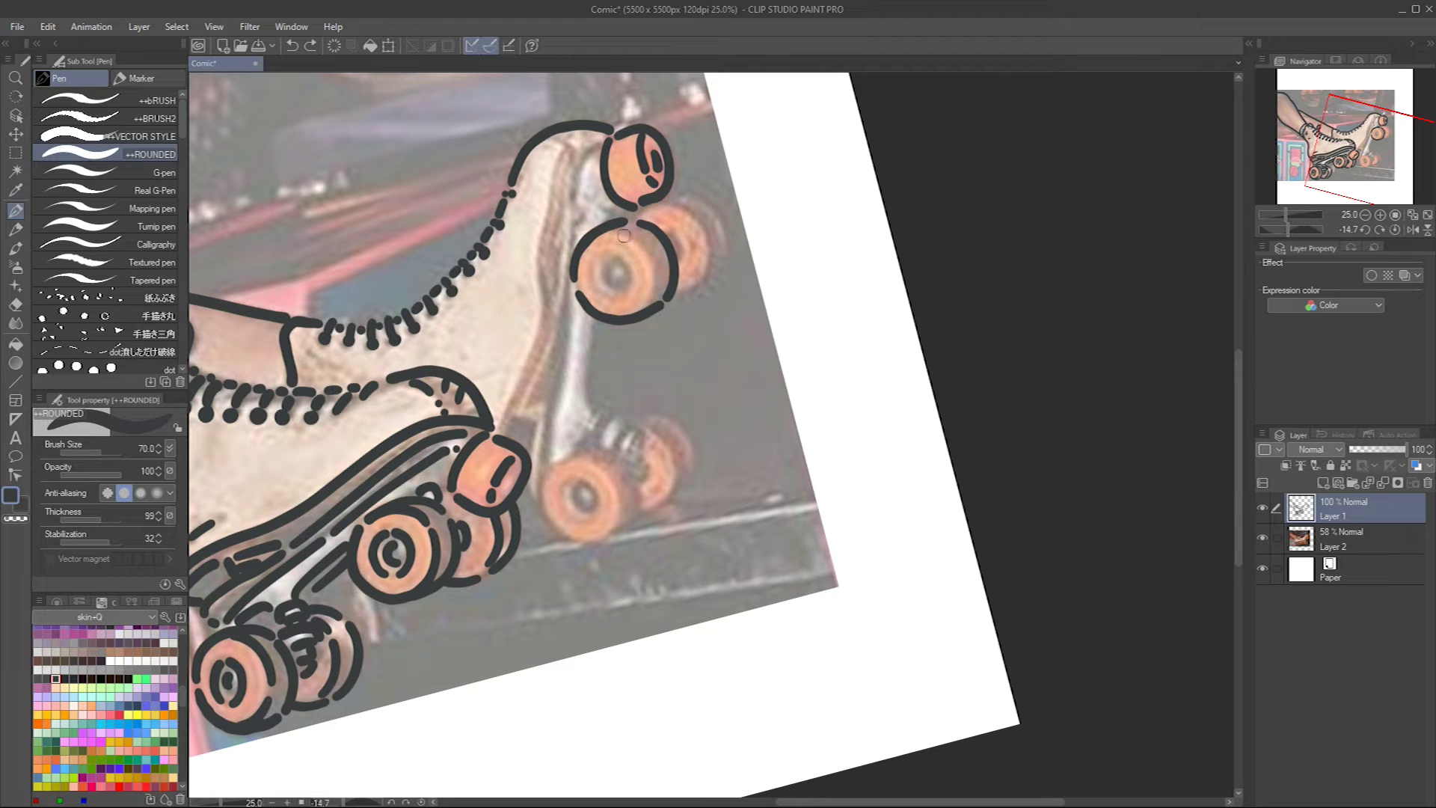
{"action": "key", "text": "ctrl+z"}
{"action": "left_click_drag", "start_coordinate": [612, 255], "coordinate": [612, 255]}
{"action": "key", "text": "ctrl+z"}
{"action": "left_click_drag", "start_coordinate": [759, 310], "coordinate": [676, 385]}
{"action": "left_click_drag", "start_coordinate": [582, 299], "coordinate": [600, 357]}
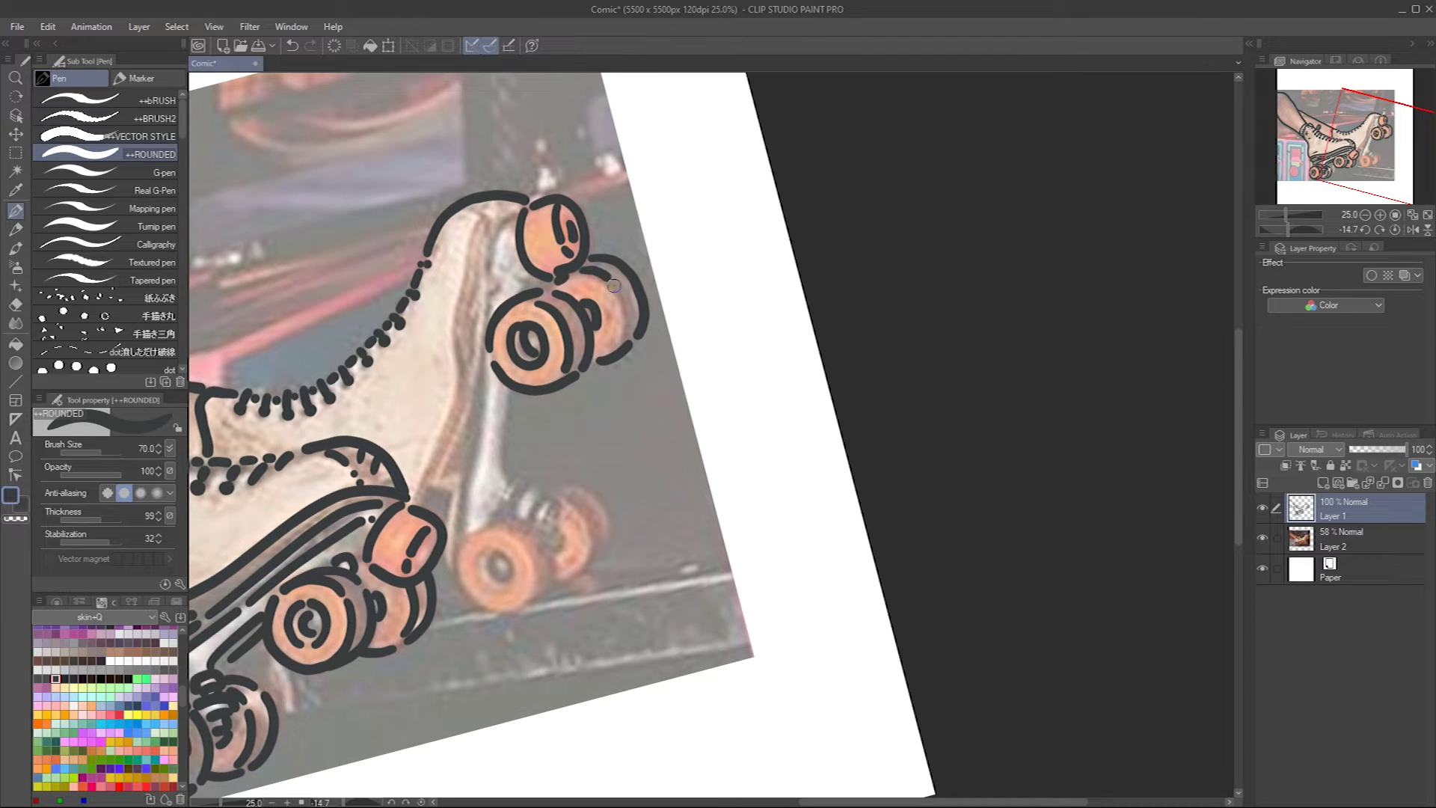
Ink the far skate's long frame line down from its front wheels and outline the nearer rear wheel
{"action": "left_click_drag", "start_coordinate": [615, 289], "coordinate": [637, 252]}
{"action": "left_click_drag", "start_coordinate": [537, 170], "coordinate": [509, 275]}
{"action": "left_click_drag", "start_coordinate": [515, 327], "coordinate": [480, 483]}
{"action": "mouse_move", "coordinate": [480, 483]}
{"action": "left_mouse_down"}
{"action": "mouse_move", "coordinate": [485, 287]}
{"action": "mouse_move", "coordinate": [491, 355]}
{"action": "left_mouse_up"}
{"action": "left_click_drag", "start_coordinate": [482, 308], "coordinate": [528, 281]}
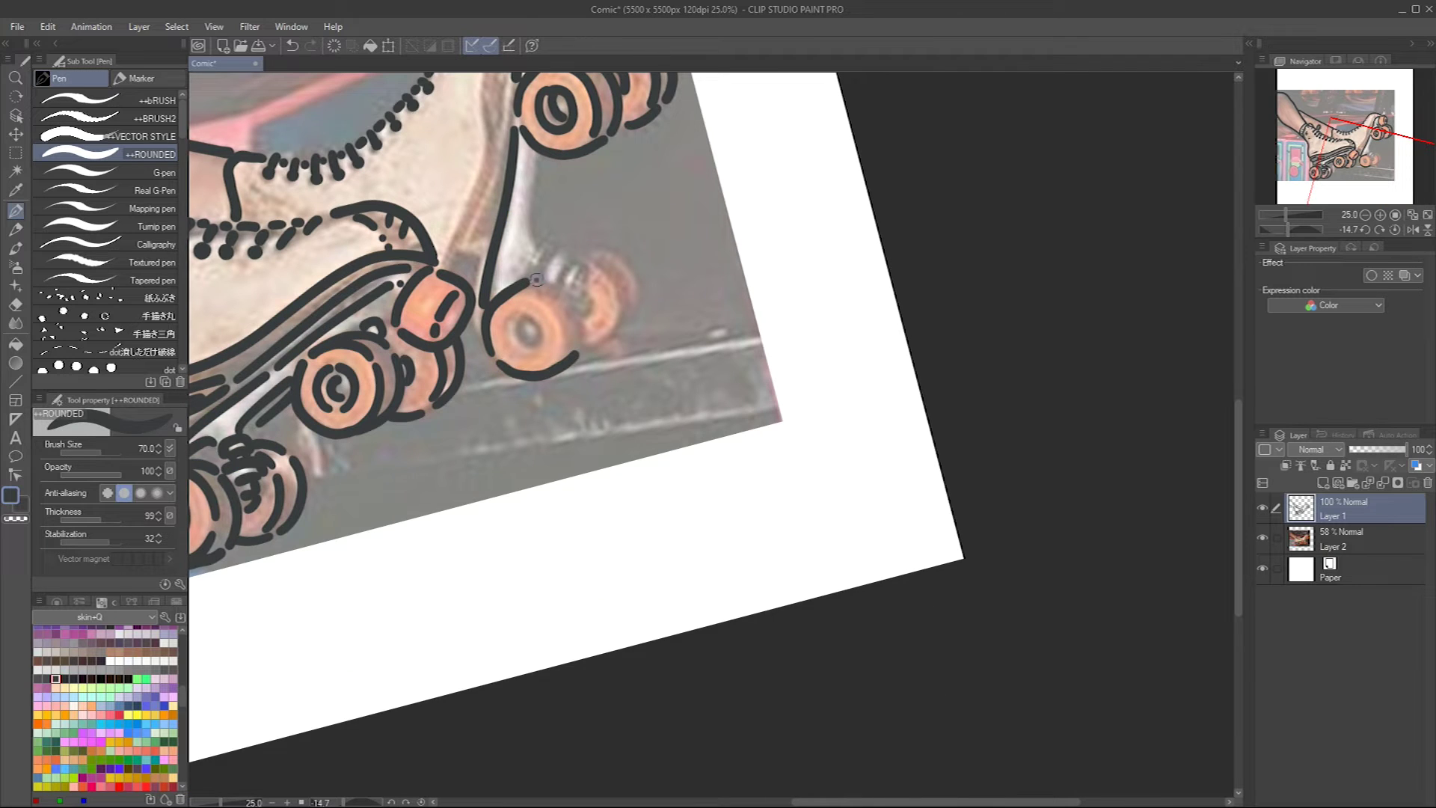
Ink the side thickness and hub of the far skate's rear wheel, plus the small truck detail beside it
{"action": "left_click_drag", "start_coordinate": [646, 516], "coordinate": [656, 404]}
{"action": "mouse_move", "coordinate": [658, 318]}
{"action": "left_mouse_down"}
{"action": "mouse_move", "coordinate": [617, 329]}
{"action": "mouse_move", "coordinate": [604, 389]}
{"action": "mouse_move", "coordinate": [656, 404]}
{"action": "left_mouse_up"}
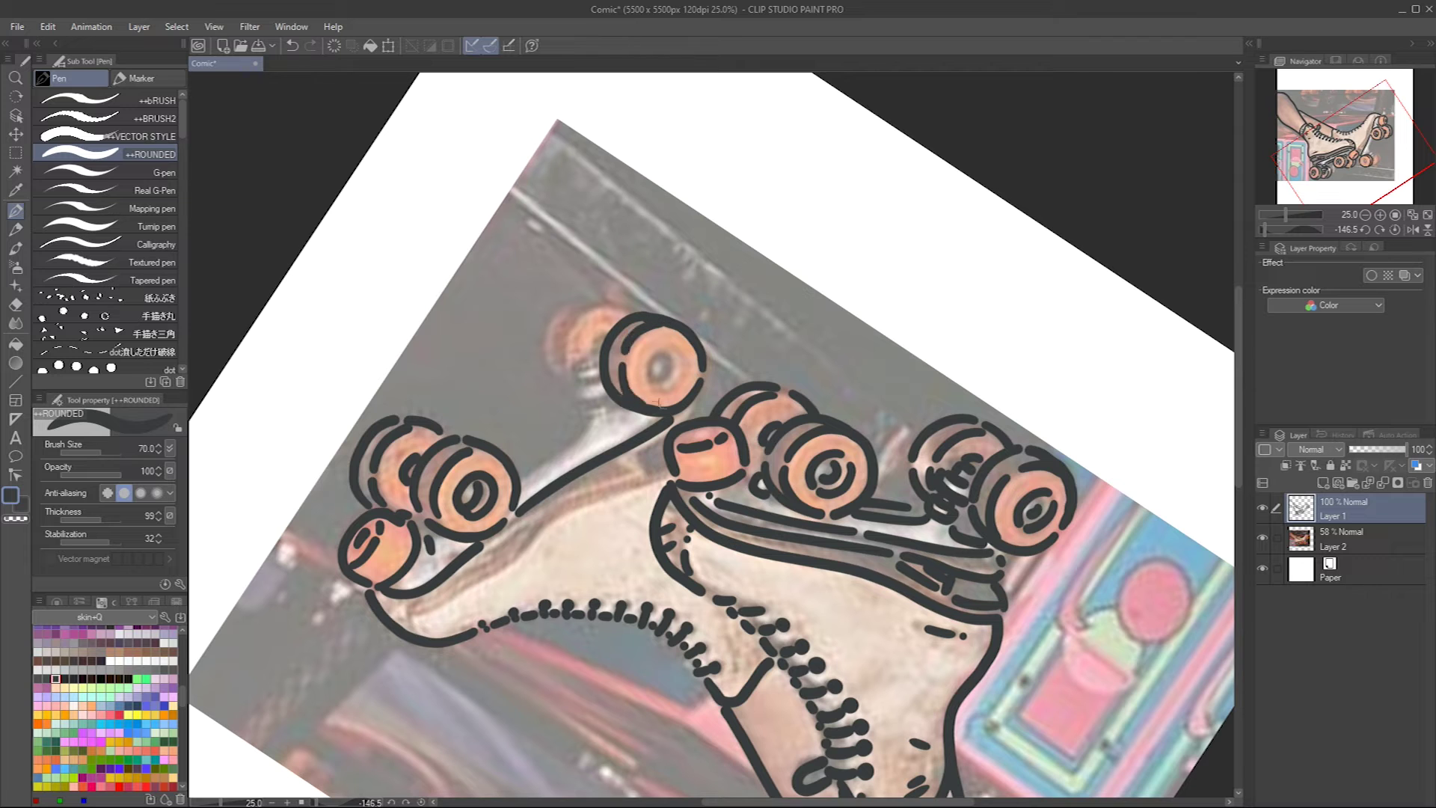
{"action": "key", "text": "ctrl+z"}
{"action": "left_click_drag", "start_coordinate": [671, 352], "coordinate": [659, 378]}
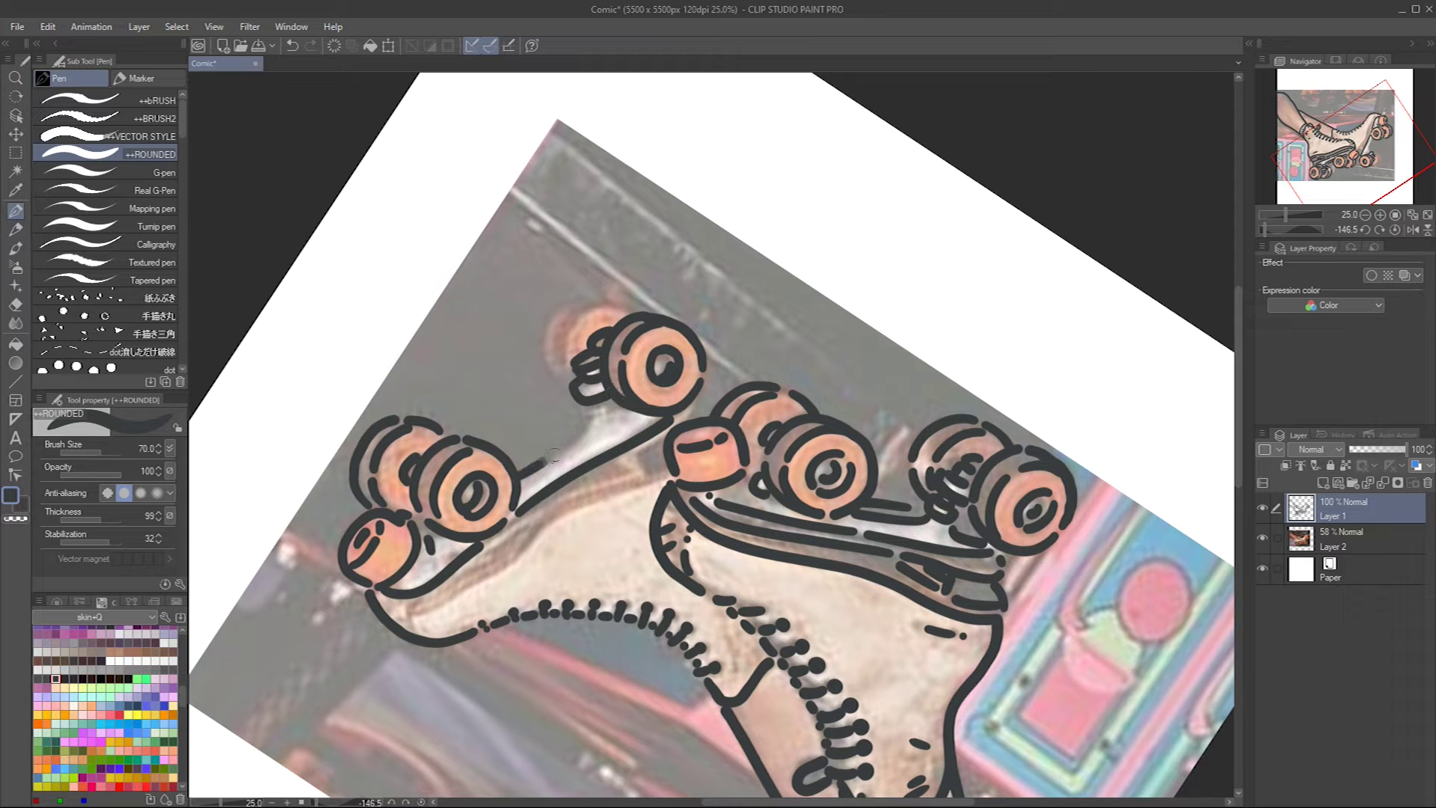
Ink the second, partly hidden rear wheel of the far skate and the other side of its frame
{"action": "left_click_drag", "start_coordinate": [573, 302], "coordinate": [542, 370]}
{"action": "key", "text": "ctrl+z"}
{"action": "left_click_drag", "start_coordinate": [635, 309], "coordinate": [544, 360]}
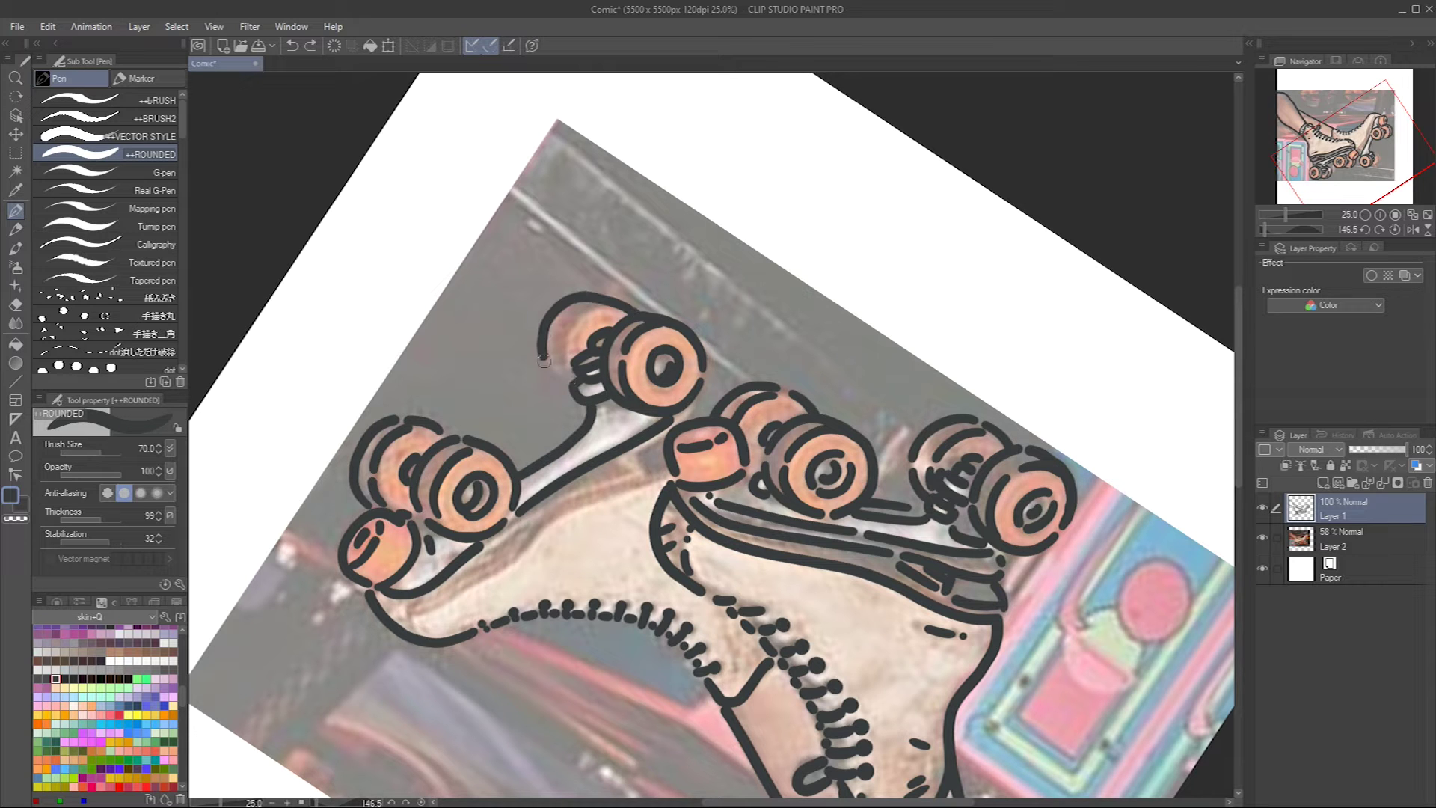
Ink the parallel sole and plate lines along the underside of the far boot
{"action": "mouse_move", "coordinate": [386, 611]}
{"action": "left_mouse_down"}
{"action": "mouse_move", "coordinate": [677, 460]}
{"action": "mouse_move", "coordinate": [636, 475]}
{"action": "left_mouse_up"}
{"action": "left_click_drag", "start_coordinate": [621, 478], "coordinate": [460, 569]}
{"action": "key", "text": "ctrl+z"}
{"action": "left_click_drag", "start_coordinate": [396, 605], "coordinate": [623, 466]}
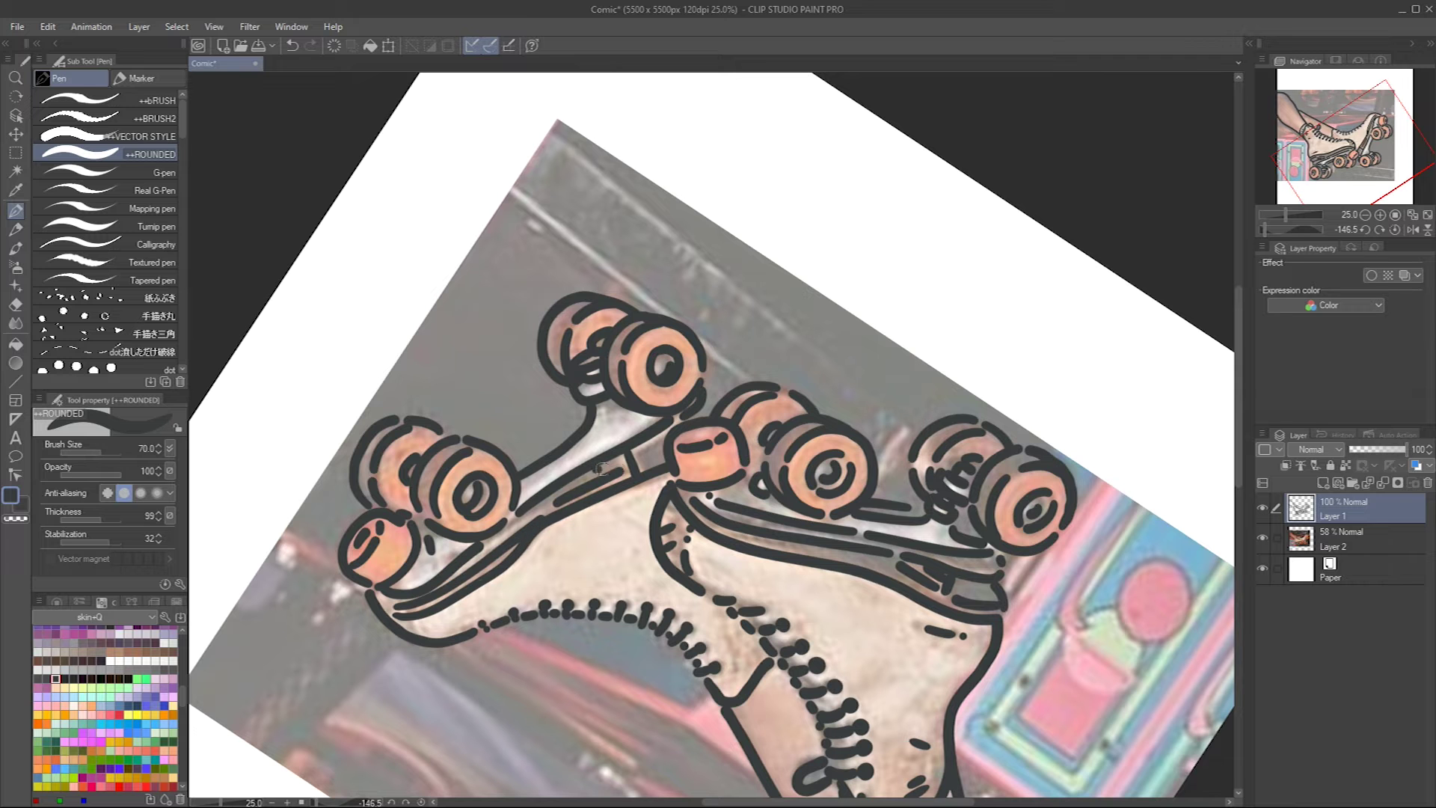
Check the line art without the photo, and ink the pink box's upper edge and the short side strokes by the near heel wheel
{"action": "key", "text": "r"}
{"action": "left_click_drag", "start_coordinate": [709, 544], "coordinate": [939, 499]}
{"action": "scroll", "coordinate": [860, 538], "scroll_direction": "down", "scroll_amount": 2}
{"action": "left_click", "coordinate": [1262, 536]}
{"action": "left_click", "coordinate": [1262, 537]}
{"action": "key", "text": "slash"}
{"action": "left_click", "coordinate": [952, 454]}
{"action": "key", "text": "p"}
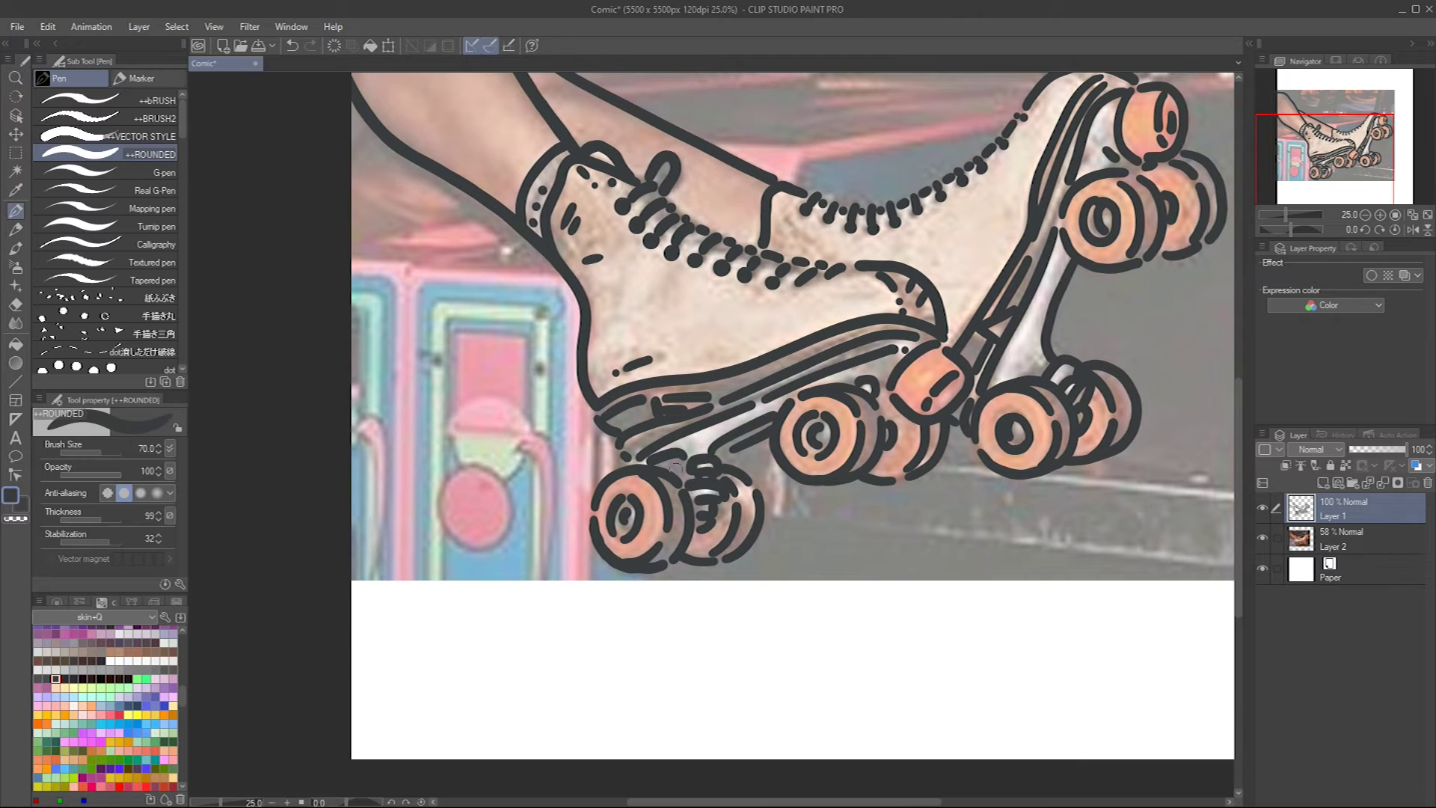
{"action": "mouse_move", "coordinate": [591, 579]}
{"action": "left_mouse_down"}
{"action": "mouse_move", "coordinate": [731, 572]}
{"action": "mouse_move", "coordinate": [501, 463]}
{"action": "mouse_move", "coordinate": [587, 331]}
{"action": "left_mouse_up"}
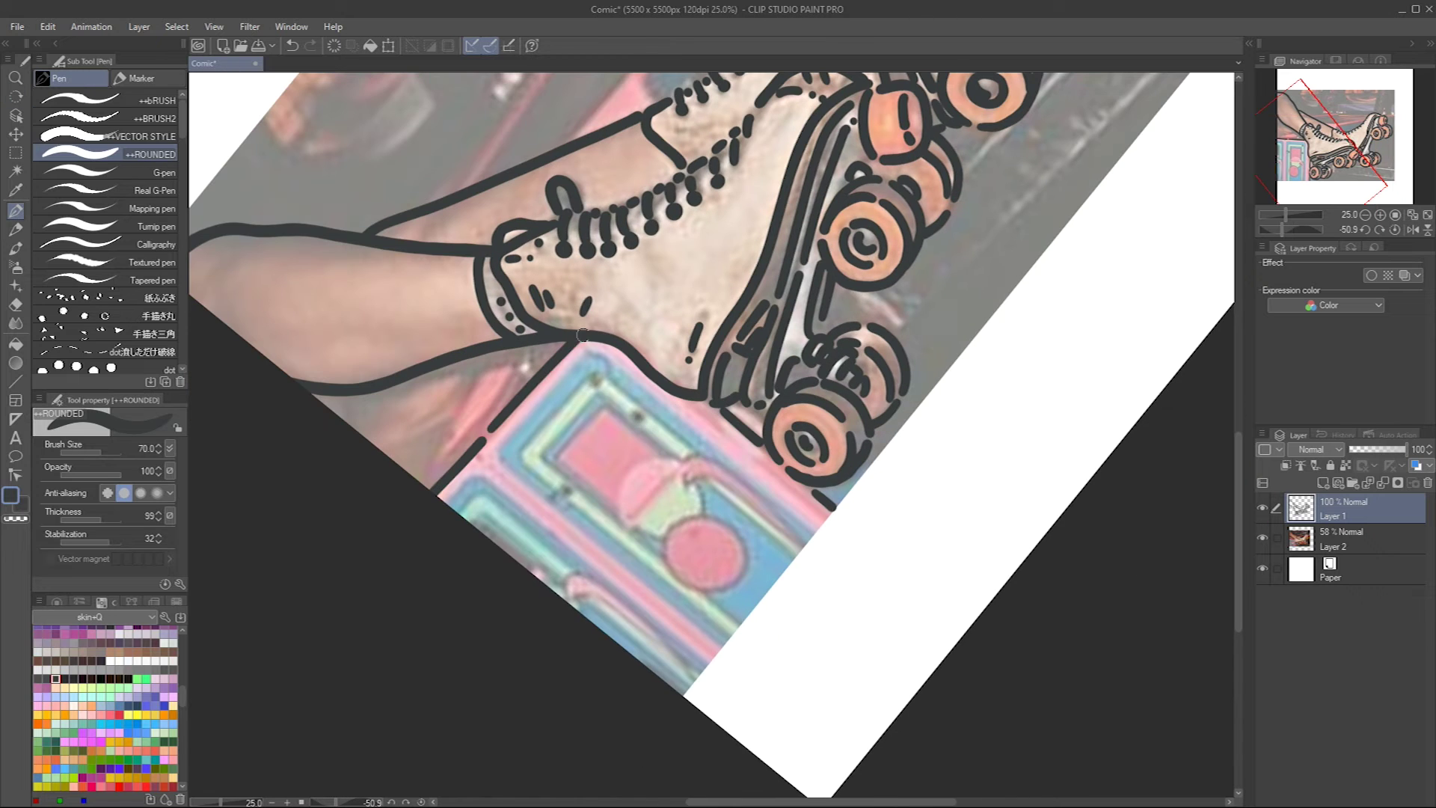
Ink short vertical box-edge strokes above and below the near skate's second rear wheel, and the long divider between the box panels
{"action": "scroll", "coordinate": [943, 352], "scroll_direction": "down", "scroll_amount": 2}
{"action": "scroll", "coordinate": [869, 451], "scroll_direction": "down", "scroll_amount": 2}
{"action": "key", "text": "r"}
{"action": "left_click_drag", "start_coordinate": [870, 451], "coordinate": [884, 384]}
{"action": "left_click_drag", "start_coordinate": [811, 475], "coordinate": [800, 419]}
{"action": "scroll", "coordinate": [800, 419], "scroll_direction": "up", "scroll_amount": 3}
{"action": "key", "text": "p"}
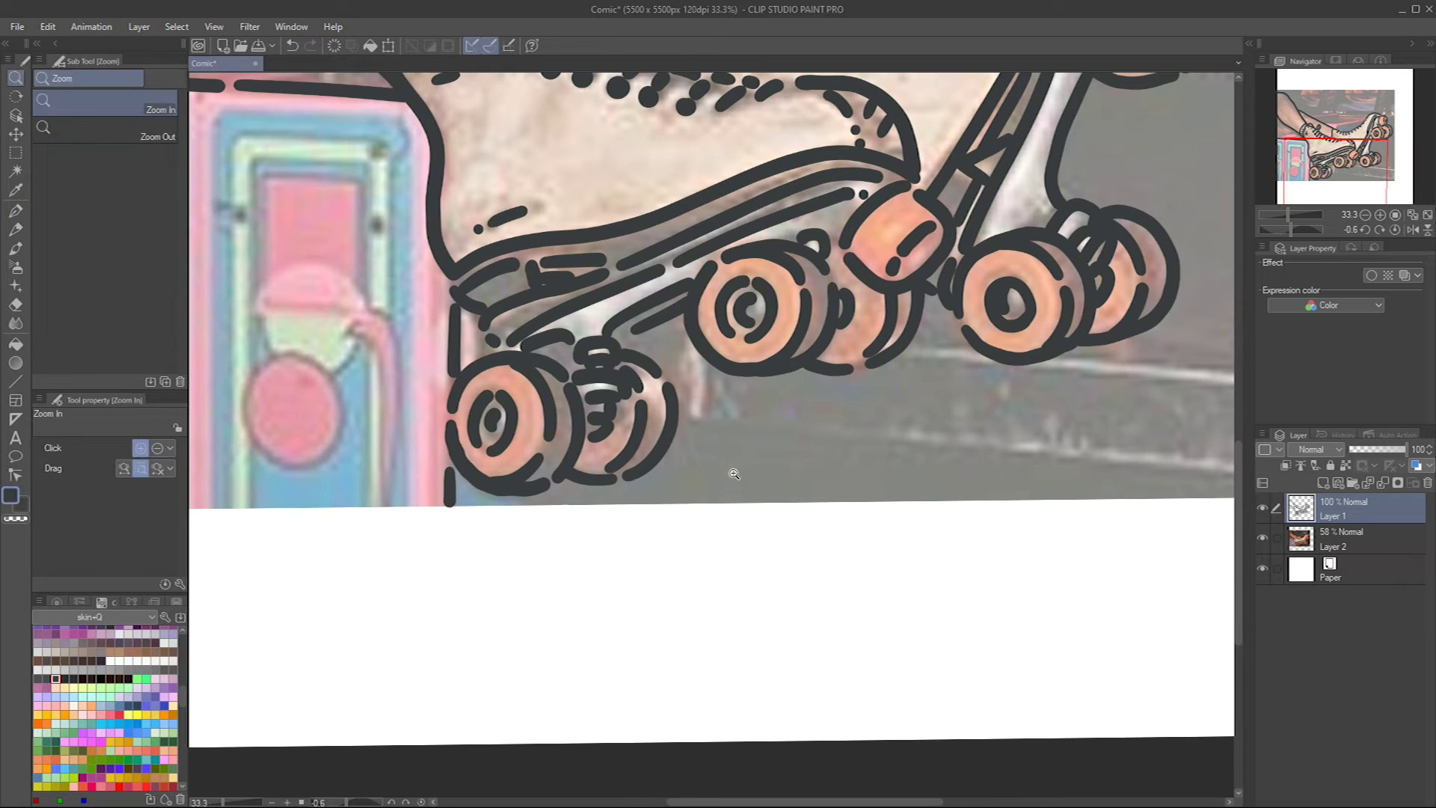
{"action": "left_click_drag", "start_coordinate": [635, 486], "coordinate": [637, 511]}
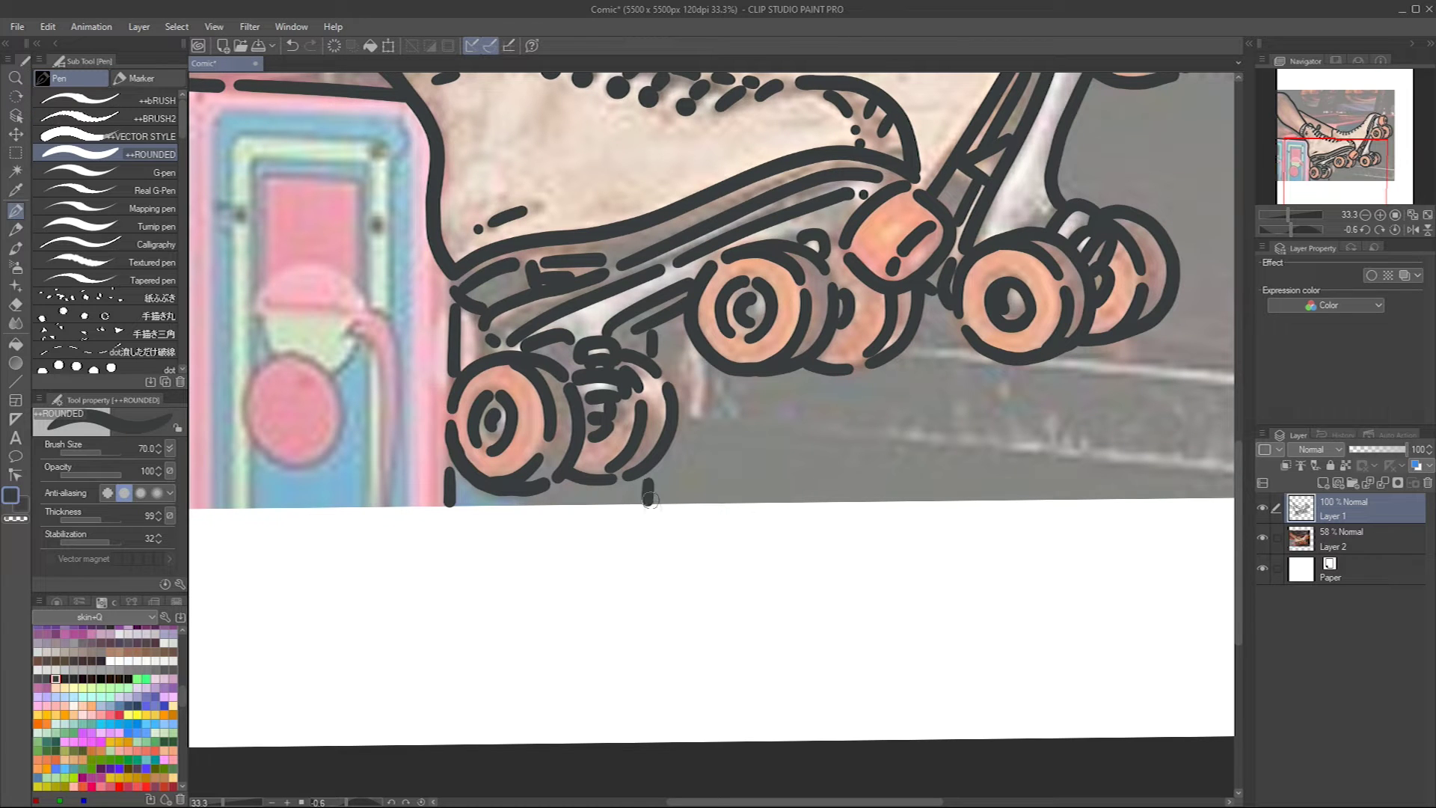
{"action": "key", "text": "ctrl+z"}
{"action": "mouse_move", "coordinate": [652, 497]}
{"action": "left_mouse_down"}
{"action": "mouse_move", "coordinate": [666, 530]}
{"action": "mouse_move", "coordinate": [839, 661]}
{"action": "left_mouse_up"}
Reduce the pen size to 60 and ink the fold lines beneath the near leg above the box
{"action": "key", "text": "bracketleft"}
{"action": "key", "text": "bracketleft"}
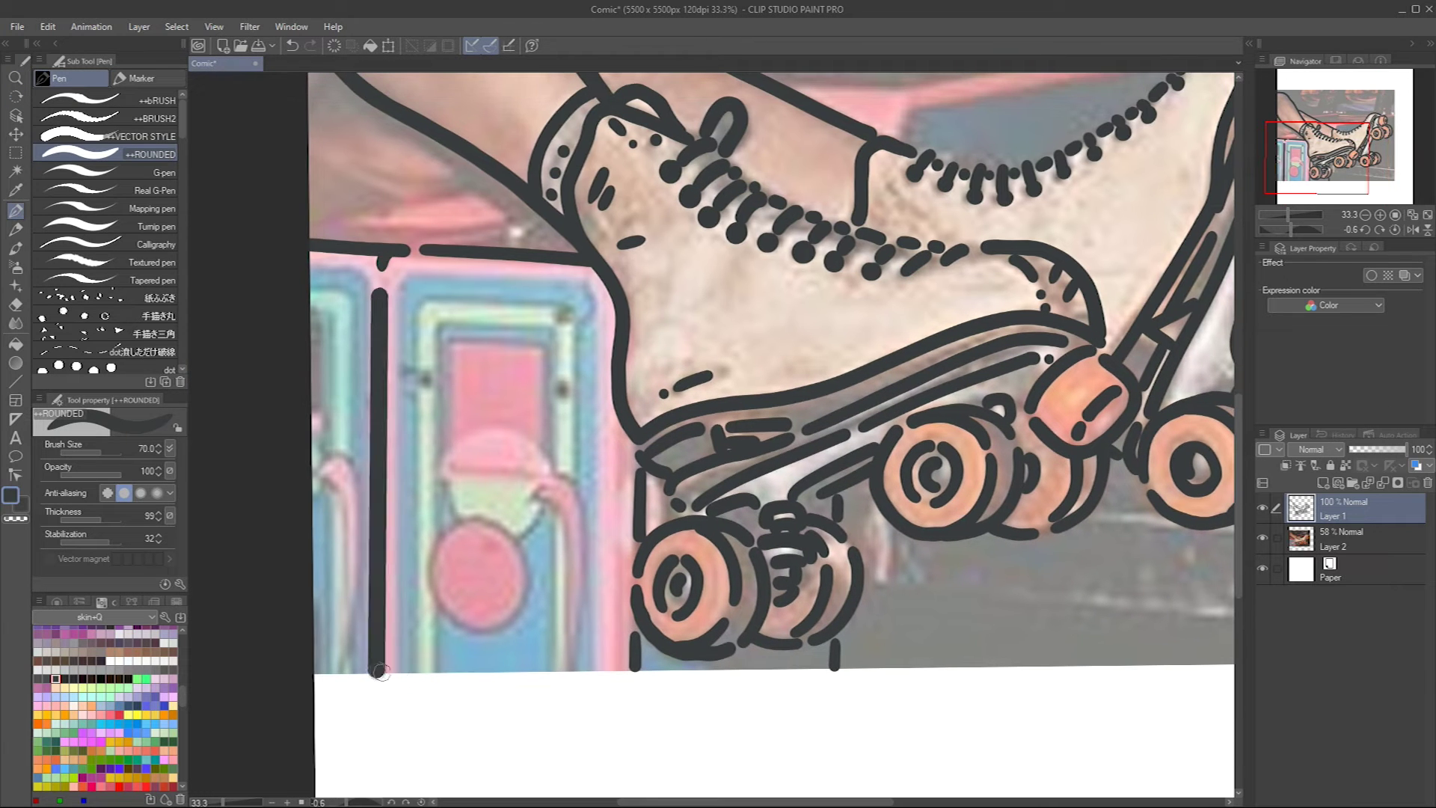
{"action": "mouse_move", "coordinate": [380, 299]}
{"action": "left_mouse_down"}
{"action": "mouse_move", "coordinate": [380, 669]}
{"action": "mouse_move", "coordinate": [400, 374]}
{"action": "mouse_move", "coordinate": [416, 443]}
{"action": "mouse_move", "coordinate": [527, 362]}
{"action": "left_mouse_up"}
{"action": "key", "text": "ctrl+z"}
{"action": "mouse_move", "coordinate": [370, 453]}
{"action": "left_mouse_down"}
{"action": "mouse_move", "coordinate": [527, 362]}
{"action": "mouse_move", "coordinate": [576, 386]}
{"action": "mouse_move", "coordinate": [723, 405]}
{"action": "left_mouse_up"}
{"action": "key", "text": "ctrl+z"}
{"action": "left_click_drag", "start_coordinate": [501, 388], "coordinate": [651, 350]}
{"action": "left_click_drag", "start_coordinate": [504, 310], "coordinate": [540, 348]}
Hide the faded reference photo layer, leaving only the line art on the white canvas
{"action": "key", "text": "ctrl+minus"}
{"action": "key", "text": "ctrl+minus"}
{"action": "key", "text": "ctrl+minus"}
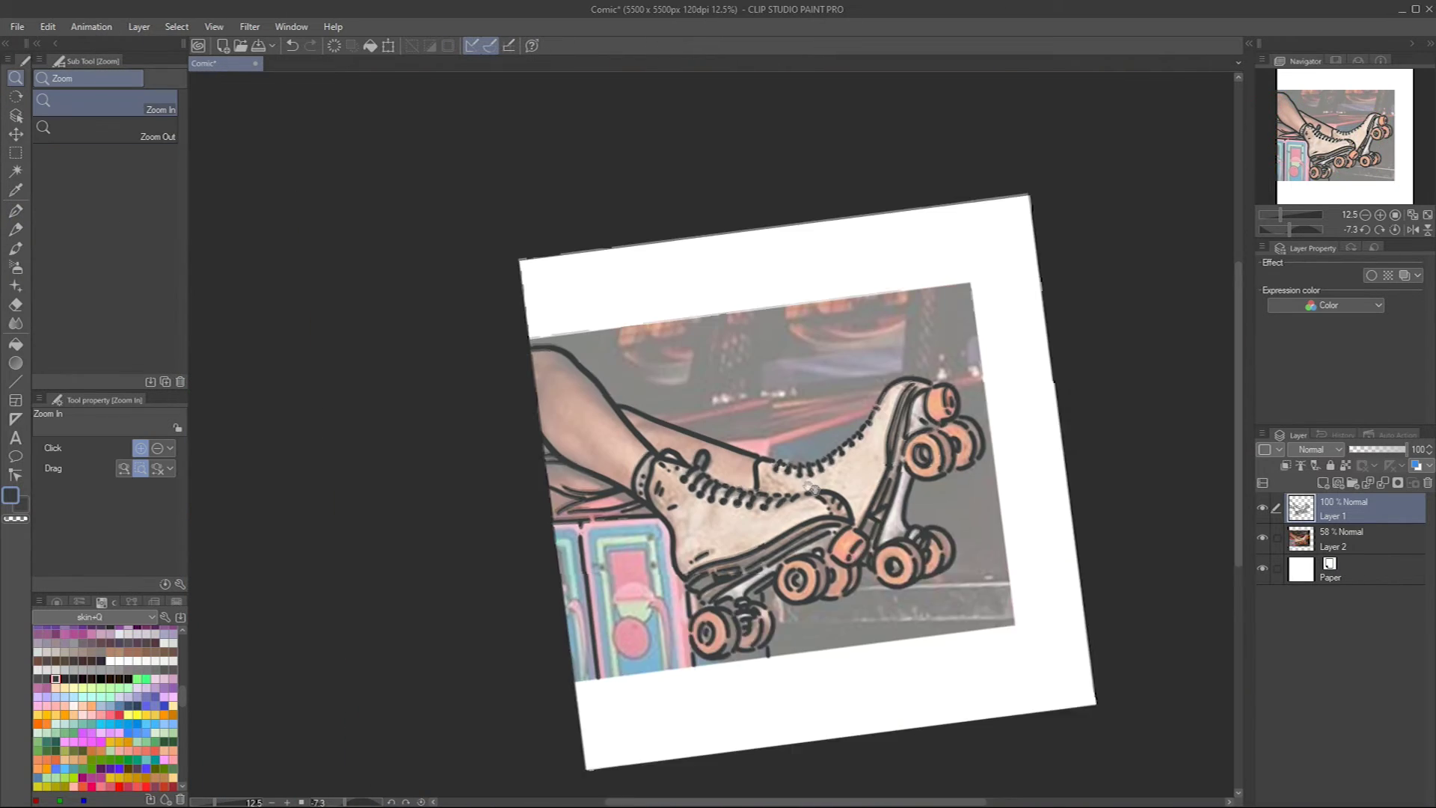
{"action": "left_click", "coordinate": [1262, 538]}
{"action": "key", "text": "ctrl+plus"}
{"action": "key", "text": "ctrl+plus"}
{"action": "key", "text": "ctrl+plus"}
{"action": "key", "text": "ctrl+plus"}
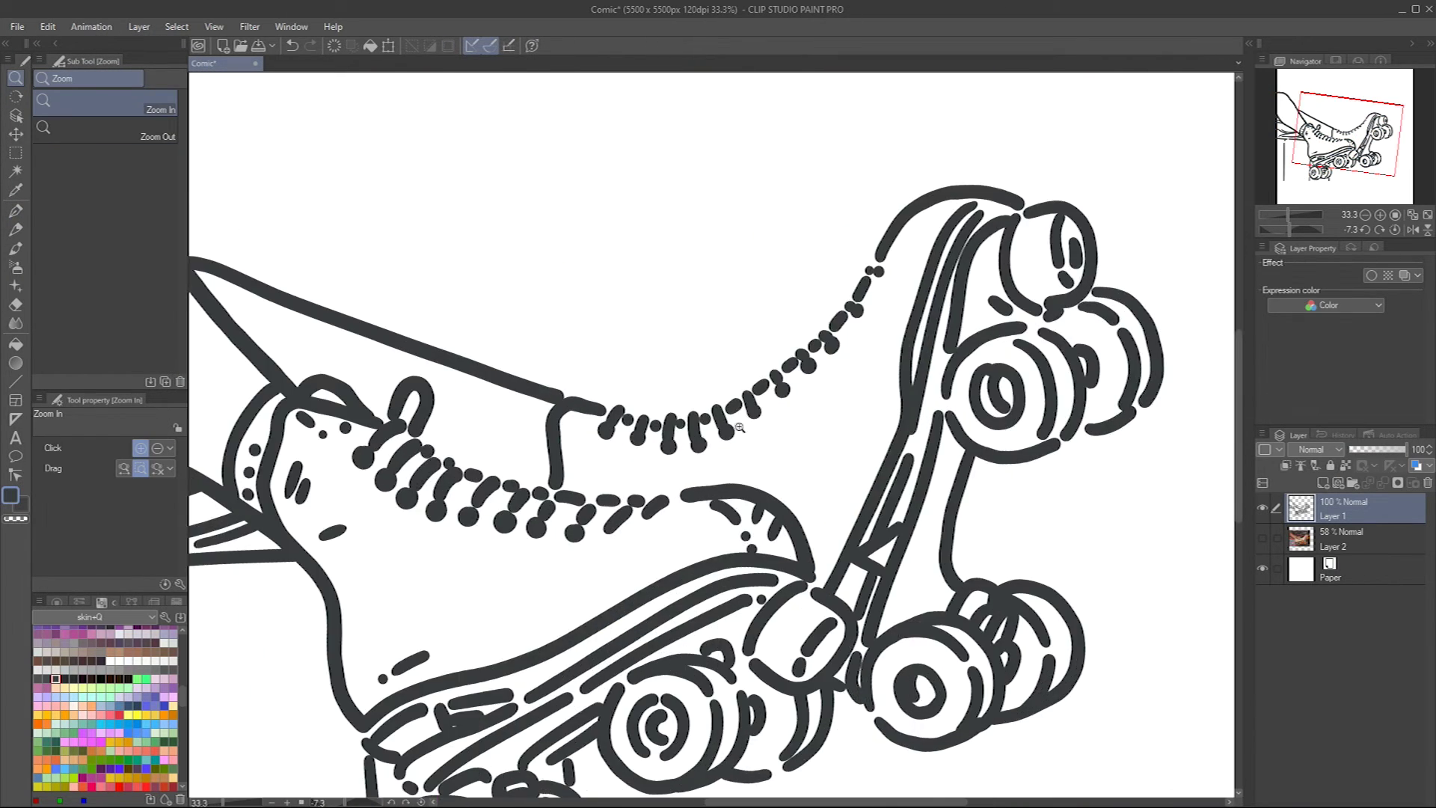
Ink the far boot's tongue tip at the ankle and the tongue edge behind its laces
{"action": "key", "text": "p"}
{"action": "left_click_drag", "start_coordinate": [818, 490], "coordinate": [748, 374]}
{"action": "key", "text": "ctrl+z"}
{"action": "left_click_drag", "start_coordinate": [759, 323], "coordinate": [703, 396]}
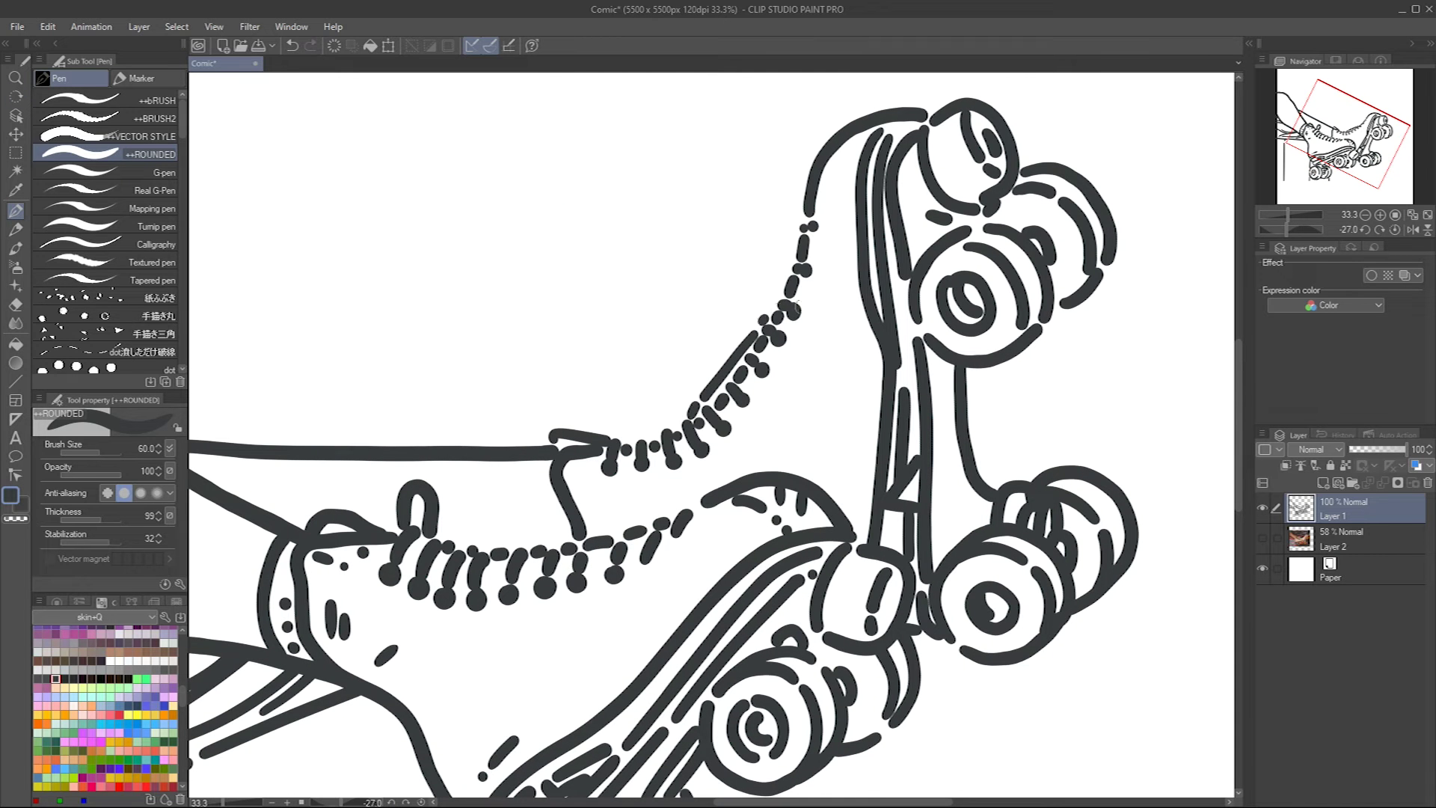
Ink the near boot's tongue edge as a thin line running behind its laces
{"action": "mouse_move", "coordinate": [774, 405]}
{"action": "left_mouse_down"}
{"action": "mouse_move", "coordinate": [893, 358]}
{"action": "mouse_move", "coordinate": [615, 476]}
{"action": "mouse_move", "coordinate": [497, 569]}
{"action": "left_mouse_up"}
{"action": "key", "text": "ctrl+z"}
{"action": "left_click_drag", "start_coordinate": [587, 489], "coordinate": [512, 561]}
{"action": "key", "text": "ctrl+z"}
{"action": "key", "text": "ctrl+z"}
{"action": "left_click_drag", "start_coordinate": [595, 482], "coordinate": [513, 555]}
Extend the box's three vertical lines downward towards the canvas's lower edge with long and dashed strokes
{"action": "key", "text": "r"}
{"action": "left_click_drag", "start_coordinate": [680, 531], "coordinate": [785, 393]}
{"action": "key", "text": "ctrl+minus"}
{"action": "key", "text": "ctrl+minus"}
{"action": "key", "text": "ctrl+minus"}
{"action": "left_click", "coordinate": [421, 801]}
{"action": "scroll", "coordinate": [470, 409], "scroll_direction": "up", "scroll_amount": 2}
{"action": "key", "text": "p"}
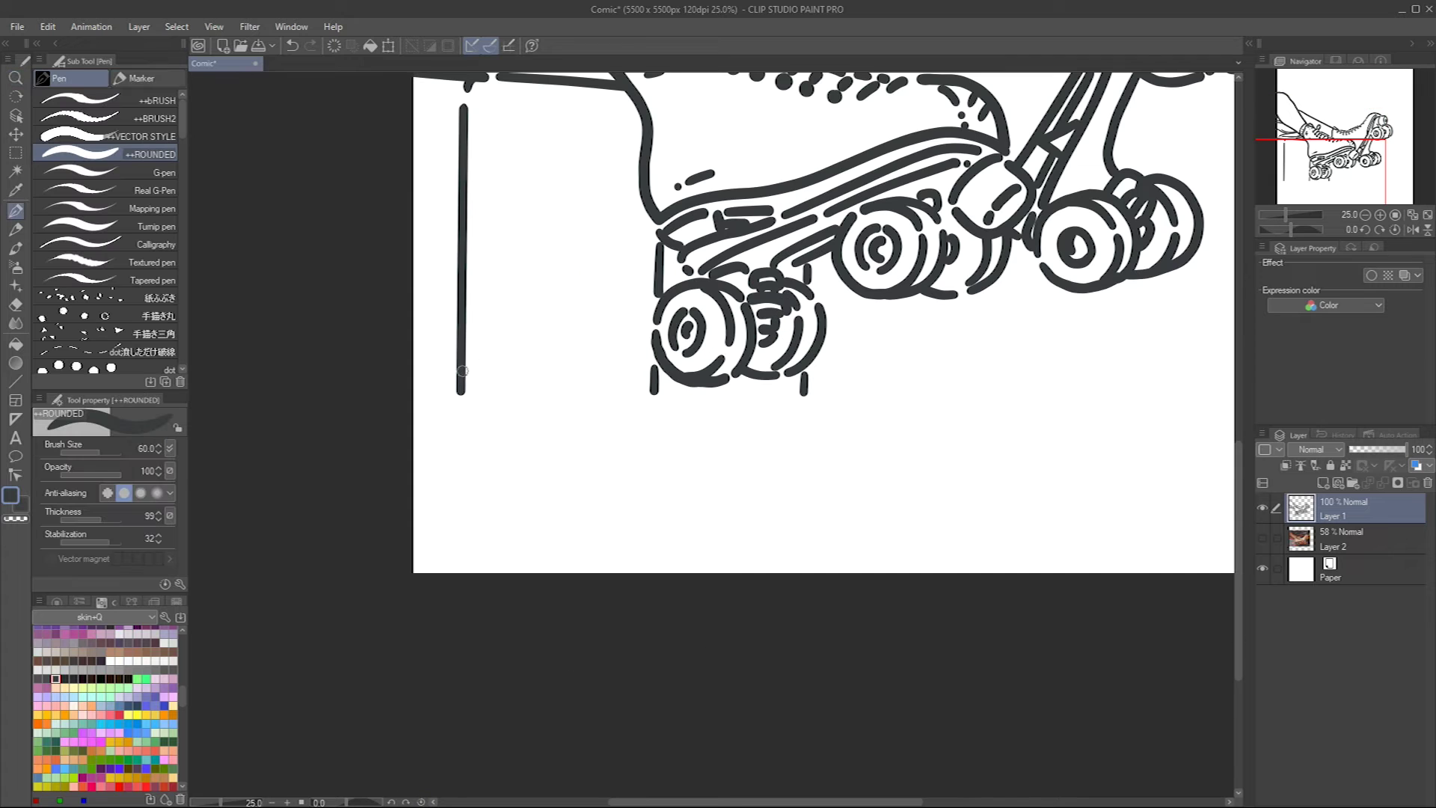
{"action": "left_click_drag", "start_coordinate": [462, 508], "coordinate": [459, 521]}
{"action": "key", "text": "ctrl+z"}
{"action": "left_click_drag", "start_coordinate": [655, 402], "coordinate": [654, 579]}
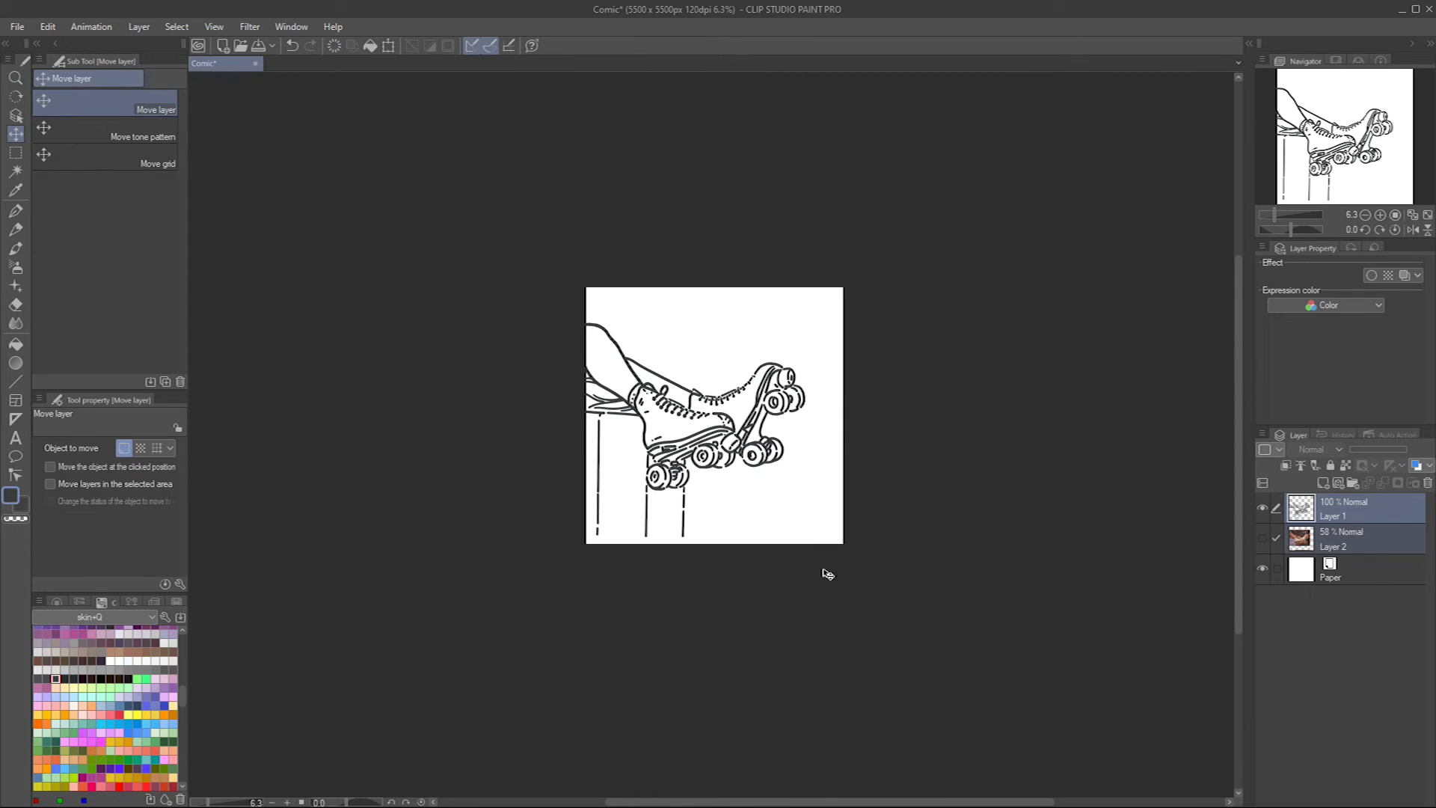
Move the line art and photo layers down together, and scale them up to fill more of the canvas
{"action": "left_click_drag", "start_coordinate": [828, 574], "coordinate": [829, 617]}
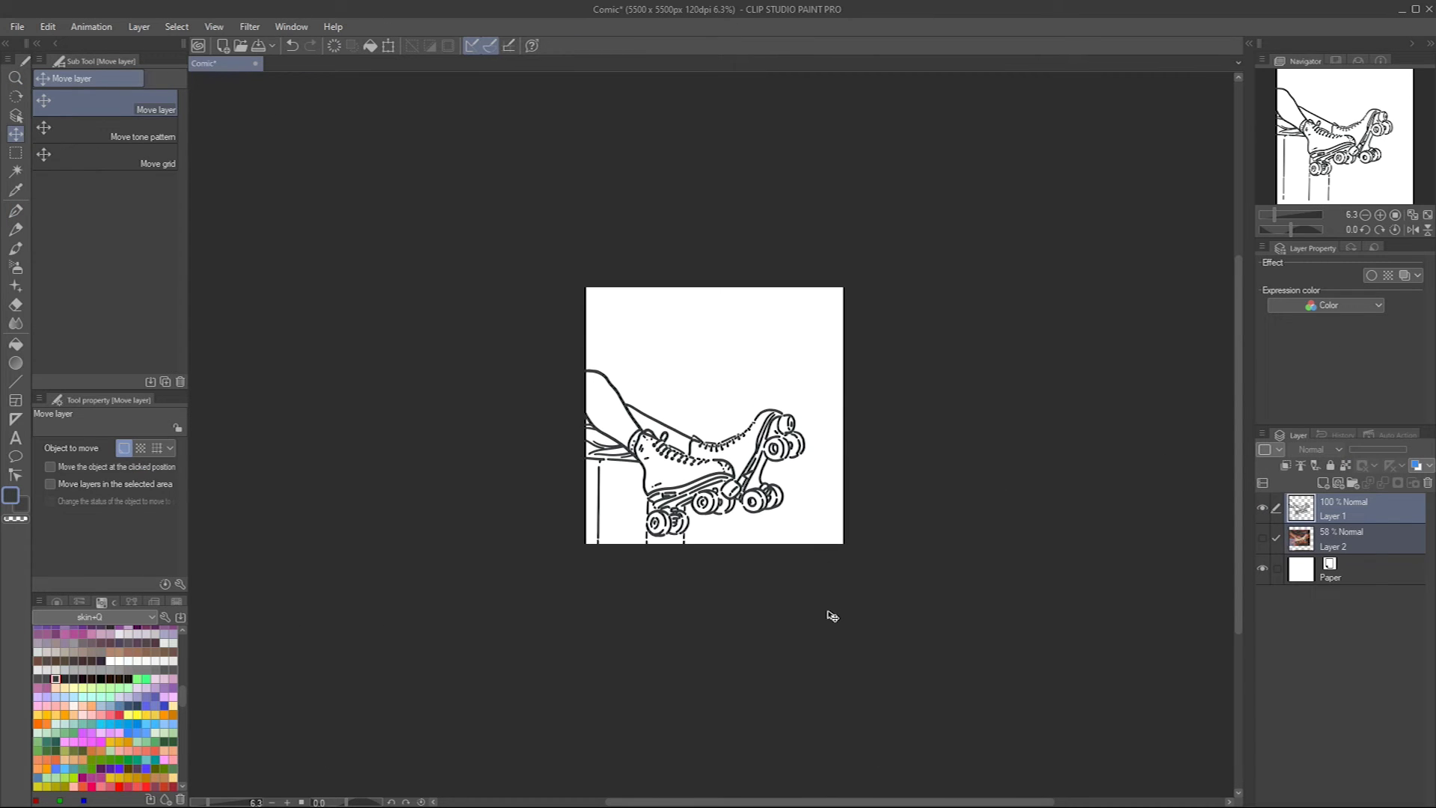
{"action": "key", "text": "b"}
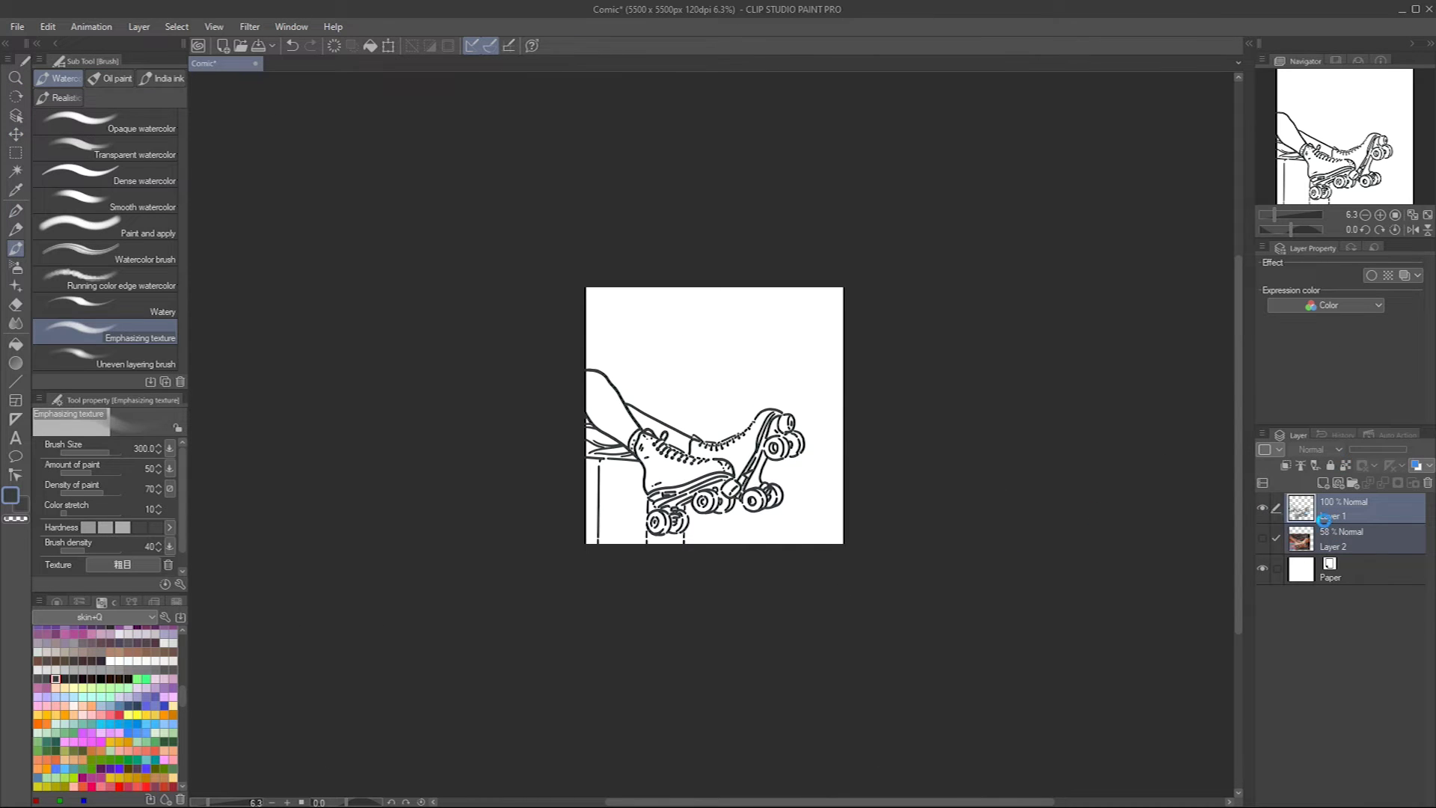
{"action": "key", "text": "ctrl+a"}
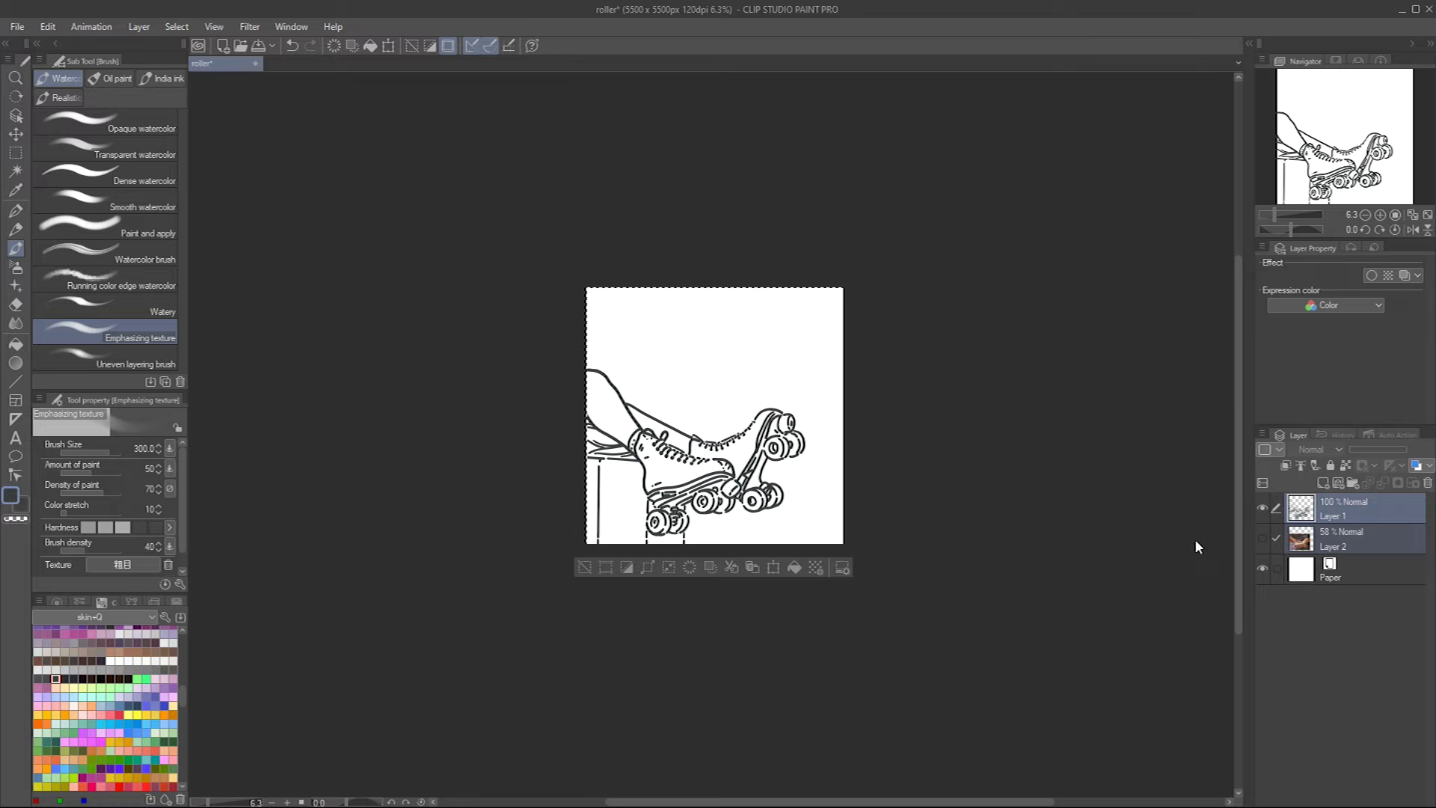
{"action": "key", "text": "ctrl+t"}
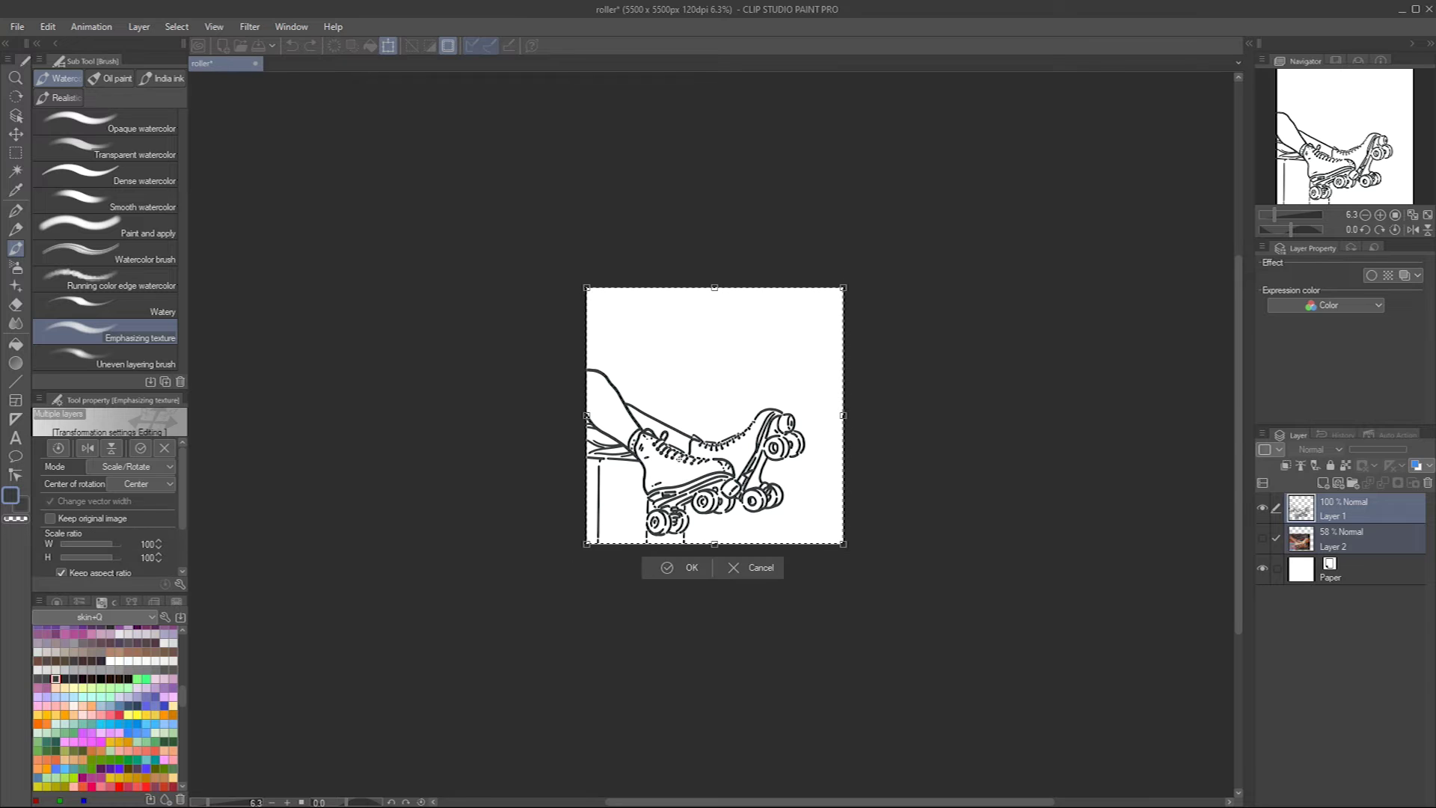
{"action": "mouse_move", "coordinate": [843, 288]}
{"action": "left_mouse_down"}
{"action": "mouse_move", "coordinate": [894, 250]}
{"action": "mouse_move", "coordinate": [876, 254]}
{"action": "left_mouse_up"}
{"action": "left_click", "coordinate": [709, 567]}
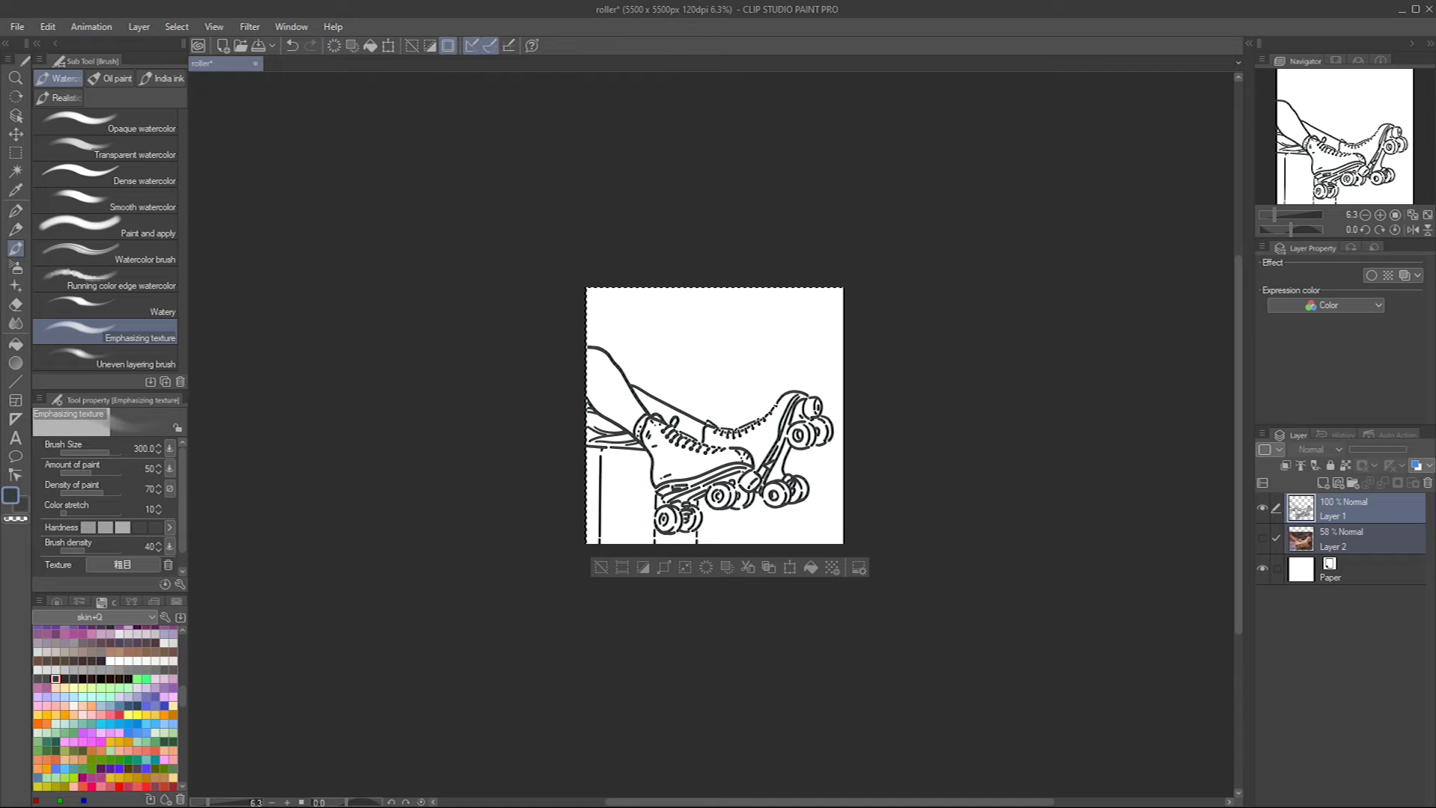
{"action": "key", "text": "m"}
{"action": "key", "text": "ctrl+d"}
Add a layer beneath the line art and paint the near leg in a pale skin tone
{"action": "key", "text": "ctrl+plus"}
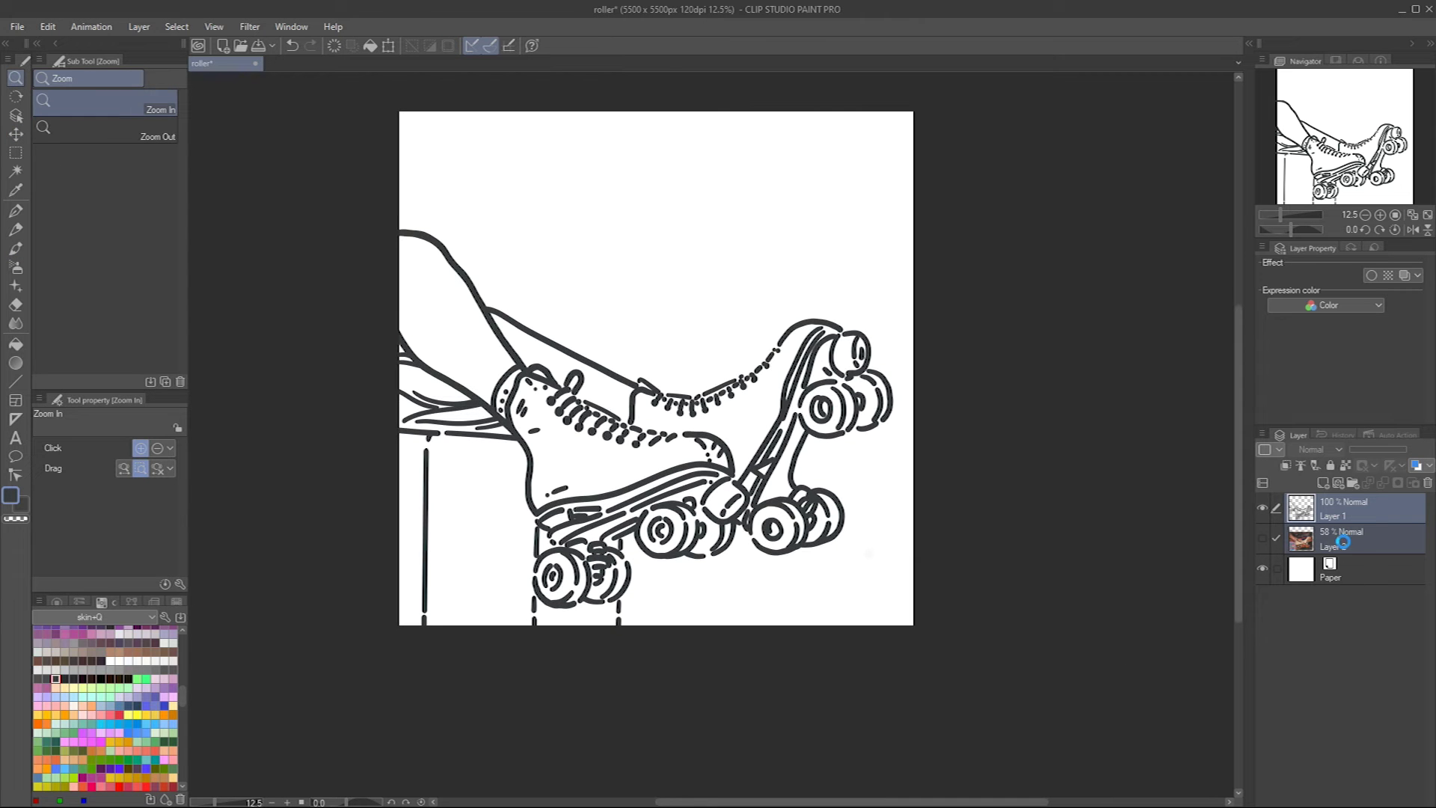
{"action": "scroll", "coordinate": [177, 744], "scroll_direction": "up", "scroll_amount": 5}
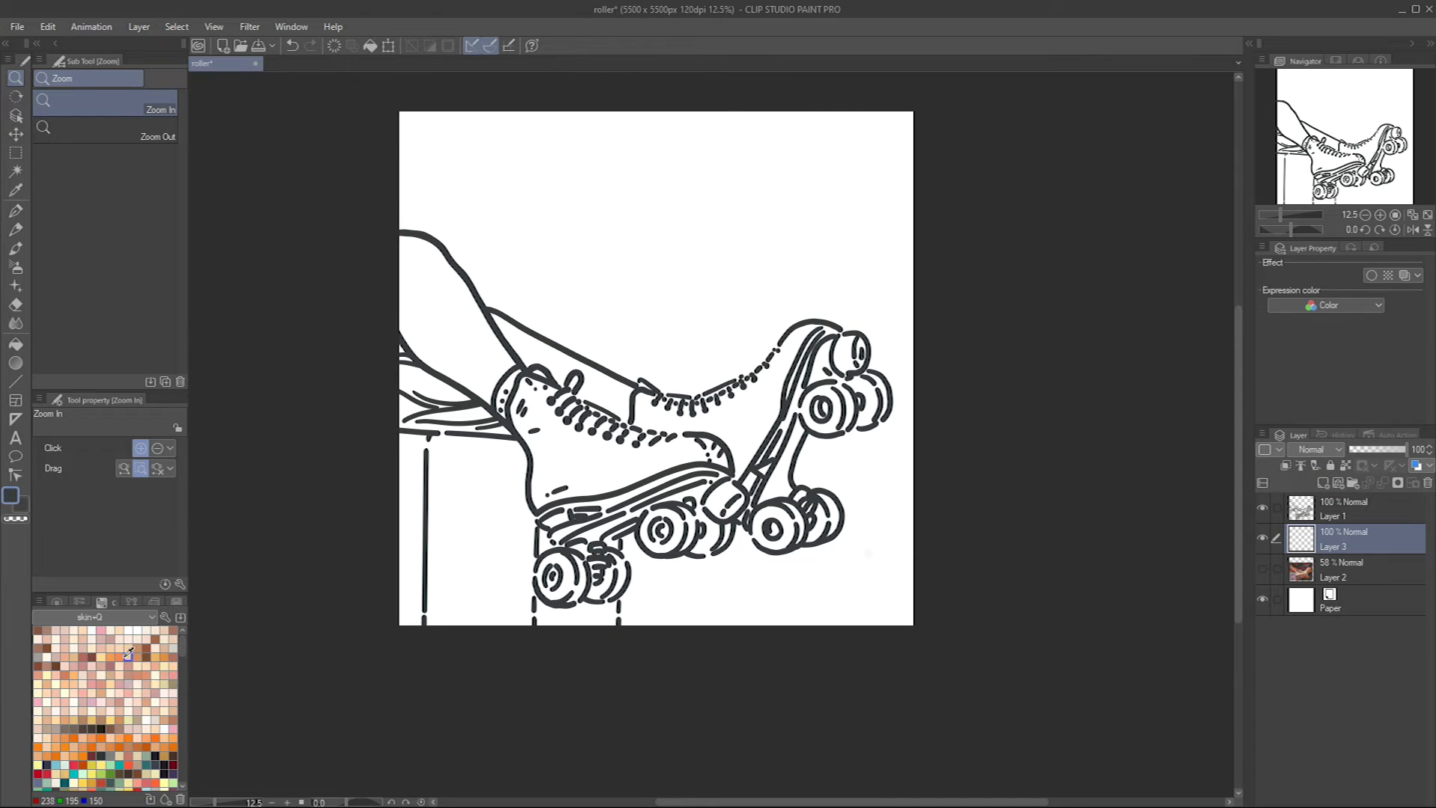
{"action": "left_click", "coordinate": [155, 719]}
{"action": "mouse_move", "coordinate": [465, 576]}
{"action": "left_mouse_down"}
{"action": "mouse_move", "coordinate": [664, 531]}
{"action": "mouse_move", "coordinate": [564, 367]}
{"action": "mouse_move", "coordinate": [559, 414]}
{"action": "mouse_move", "coordinate": [722, 342]}
{"action": "mouse_move", "coordinate": [816, 318]}
{"action": "left_mouse_up"}
{"action": "left_click", "coordinate": [481, 459]}
{"action": "key", "text": "p"}
{"action": "left_click_drag", "start_coordinate": [860, 389], "coordinate": [634, 513]}
{"action": "key", "text": "bracketright"}
{"action": "key", "text": "bracketright"}
{"action": "mouse_move", "coordinate": [849, 388]}
{"action": "left_mouse_down"}
{"action": "mouse_move", "coordinate": [661, 495]}
{"action": "mouse_move", "coordinate": [697, 367]}
{"action": "mouse_move", "coordinate": [687, 361]}
{"action": "mouse_move", "coordinate": [760, 359]}
{"action": "left_mouse_up"}
Add a layer directly above the paper and fill it with deep red as the background
{"action": "left_click", "coordinate": [1316, 572]}
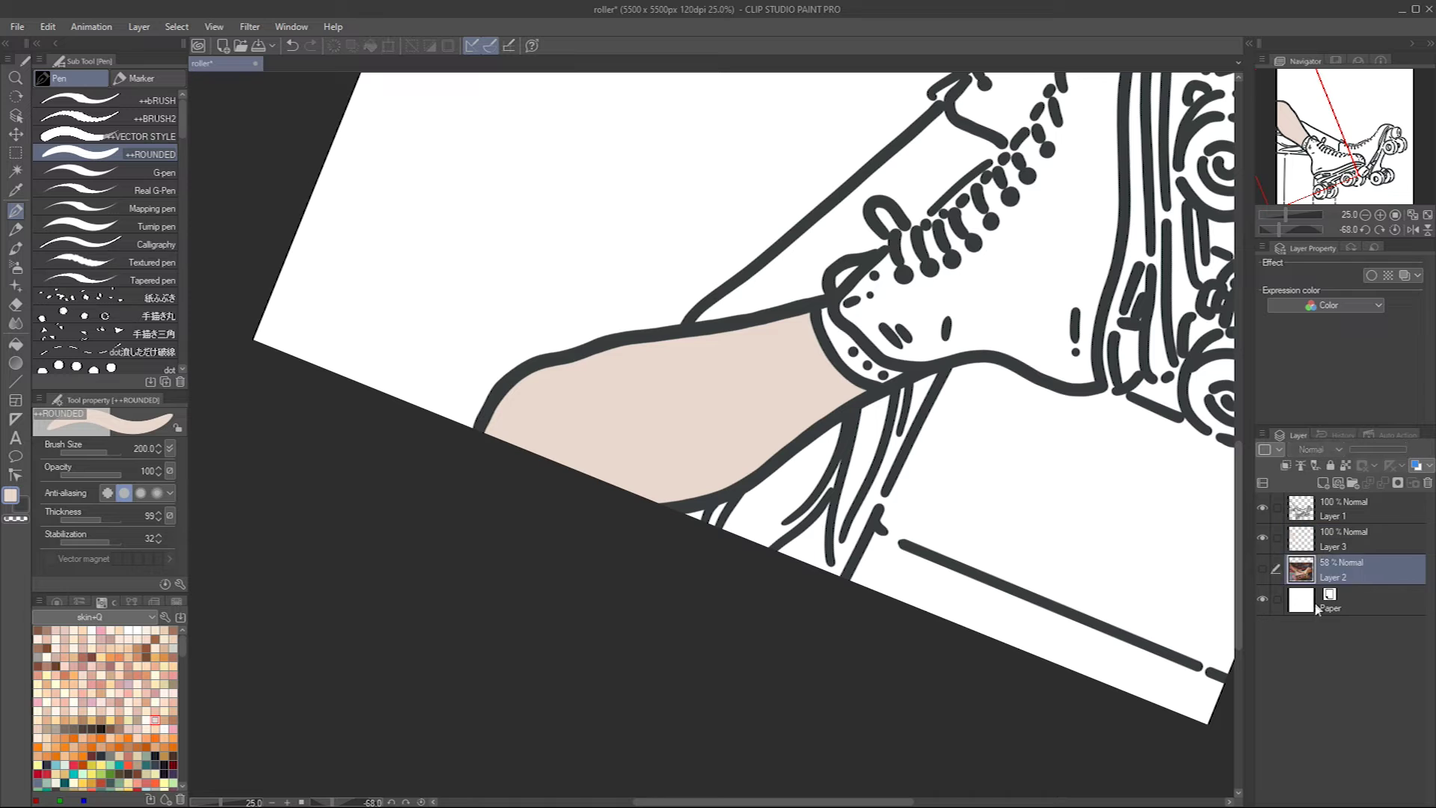
{"action": "left_click", "coordinate": [1316, 607]}
{"action": "left_click", "coordinate": [1324, 483]}
{"action": "key", "text": "g"}
{"action": "left_click", "coordinate": [38, 773]}
{"action": "left_click", "coordinate": [686, 421]}
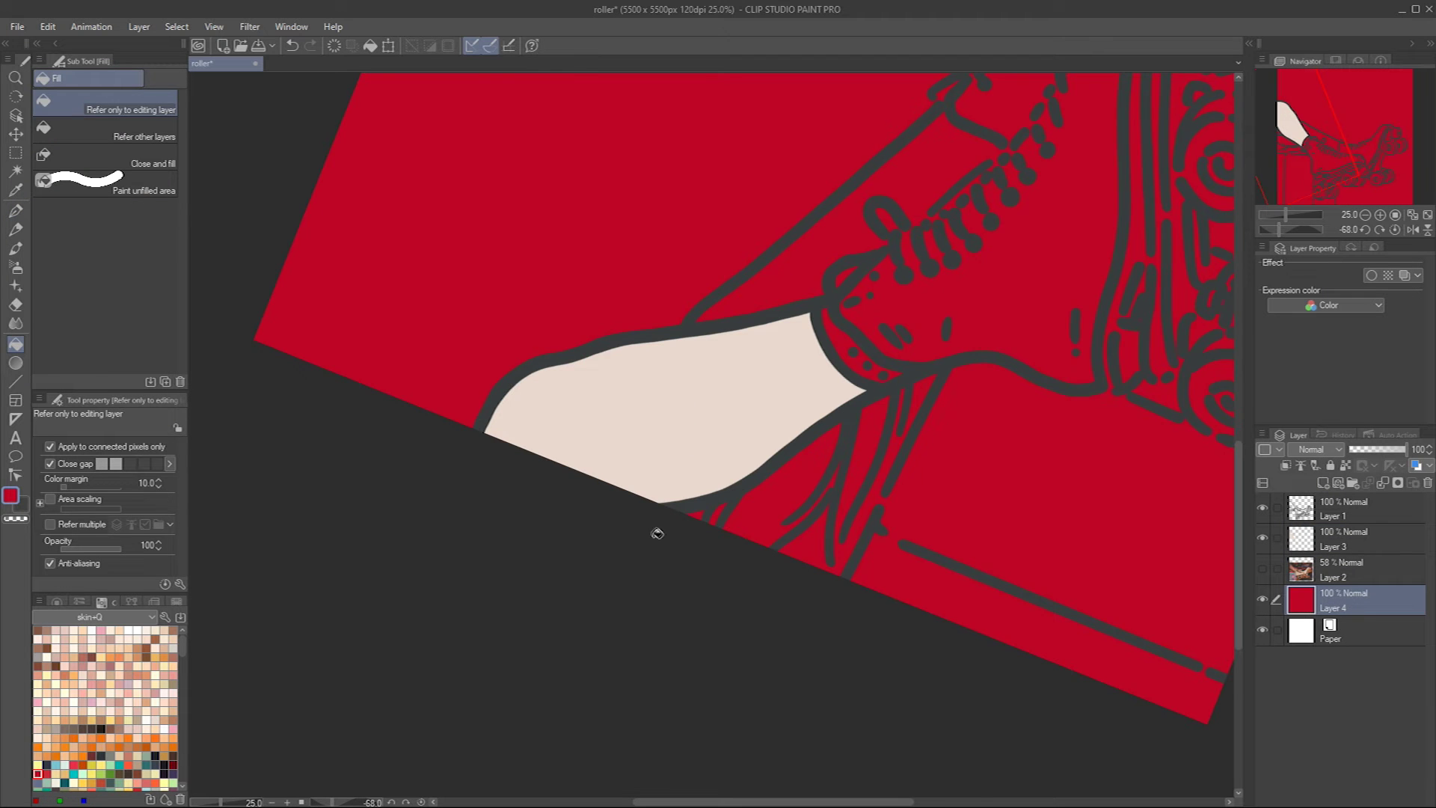
Paint the far leg in the same pale skin tone on the colour layer beneath the line art
{"action": "left_click", "coordinate": [1336, 534]}
{"action": "key", "text": "p"}
{"action": "mouse_move", "coordinate": [748, 299]}
{"action": "left_mouse_down"}
{"action": "mouse_move", "coordinate": [478, 478]}
{"action": "mouse_move", "coordinate": [665, 374]}
{"action": "mouse_move", "coordinate": [523, 433]}
{"action": "mouse_move", "coordinate": [658, 329]}
{"action": "mouse_move", "coordinate": [656, 364]}
{"action": "left_mouse_up"}
{"action": "key", "text": "bracketleft"}
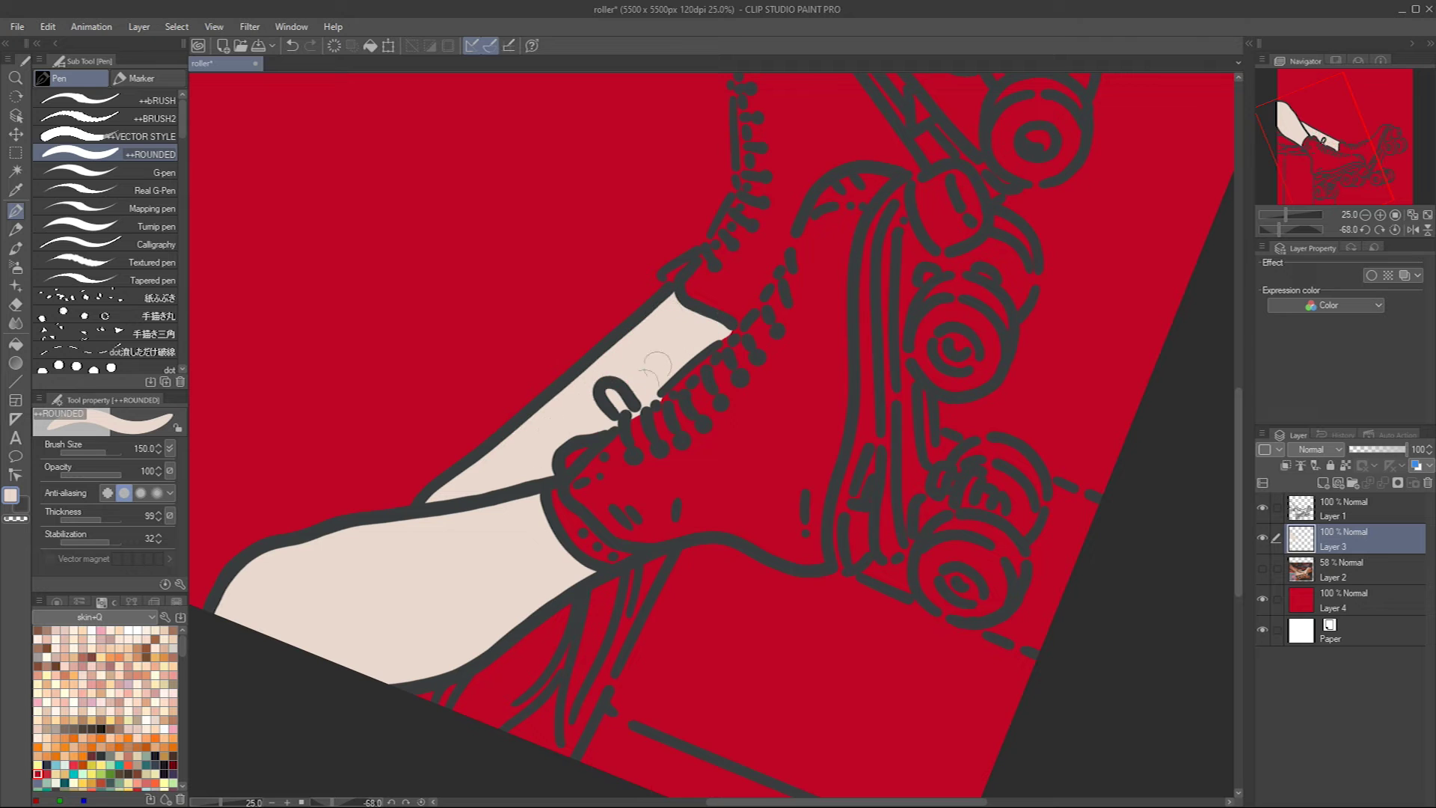
Paint the near boot's body in pale mint with the rounded pen
{"action": "scroll", "coordinate": [182, 646], "scroll_direction": "down", "scroll_amount": 10}
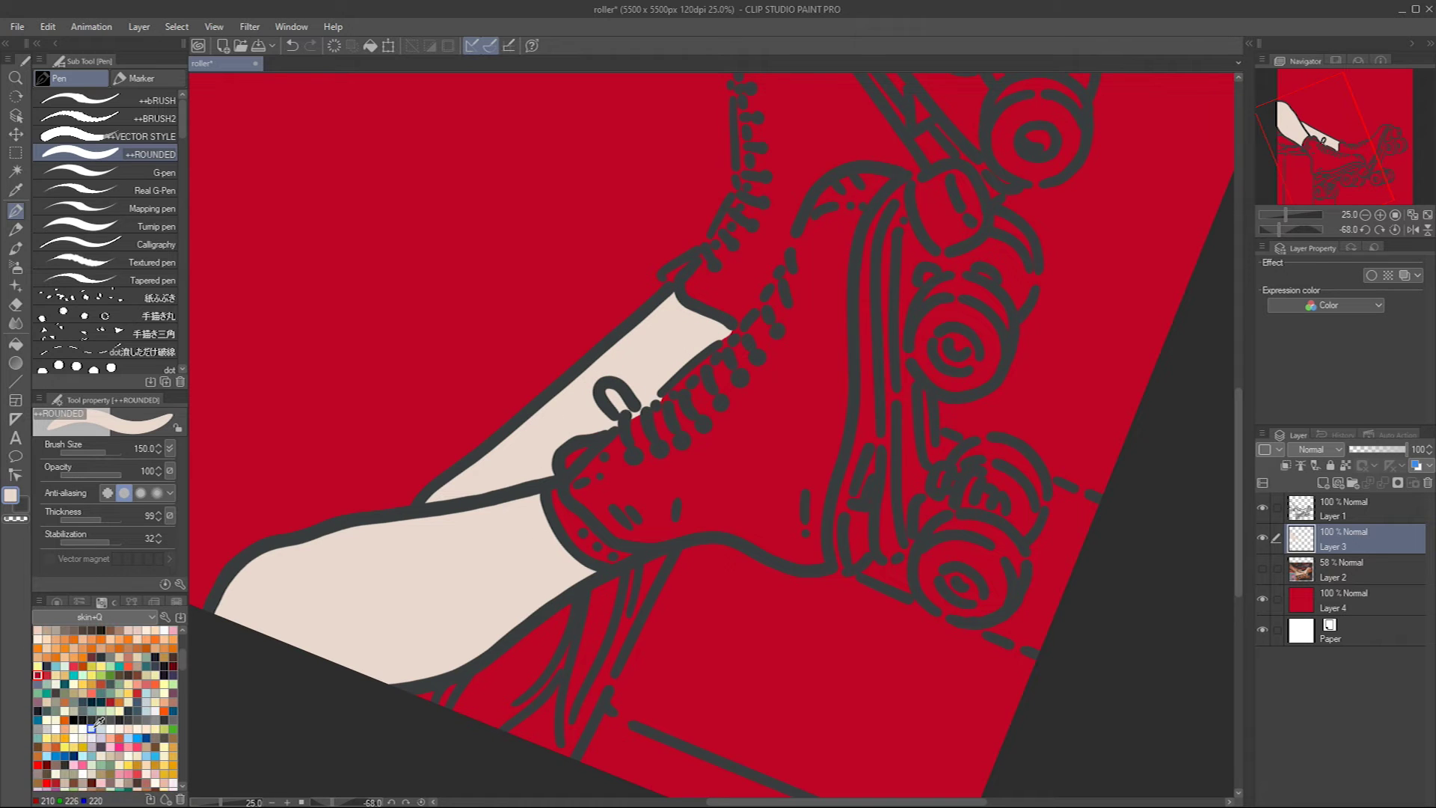
{"action": "left_click", "coordinate": [91, 729]}
{"action": "left_click_drag", "start_coordinate": [703, 267], "coordinate": [758, 305]}
{"action": "mouse_move", "coordinate": [576, 457]}
{"action": "left_mouse_down"}
{"action": "mouse_move", "coordinate": [703, 536]}
{"action": "mouse_move", "coordinate": [781, 552]}
{"action": "mouse_move", "coordinate": [829, 311]}
{"action": "mouse_move", "coordinate": [798, 259]}
{"action": "mouse_move", "coordinate": [609, 486]}
{"action": "mouse_move", "coordinate": [703, 418]}
{"action": "mouse_move", "coordinate": [748, 483]}
{"action": "mouse_move", "coordinate": [819, 374]}
{"action": "mouse_move", "coordinate": [793, 273]}
{"action": "mouse_move", "coordinate": [815, 217]}
{"action": "left_mouse_up"}
{"action": "left_click_drag", "start_coordinate": [815, 217], "coordinate": [744, 358]}
Paint pale mint along the far boot's lacing edge and toe curve with a smaller pen size
{"action": "key", "text": "bracketleft"}
{"action": "key", "text": "bracketleft"}
{"action": "key", "text": "bracketleft"}
{"action": "mouse_move", "coordinate": [680, 310]}
{"action": "left_mouse_down"}
{"action": "mouse_move", "coordinate": [593, 404]}
{"action": "mouse_move", "coordinate": [673, 329]}
{"action": "mouse_move", "coordinate": [677, 426]}
{"action": "left_mouse_up"}
{"action": "key", "text": "bracketright"}
{"action": "key", "text": "bracketright"}
{"action": "left_click_drag", "start_coordinate": [621, 157], "coordinate": [680, 378]}
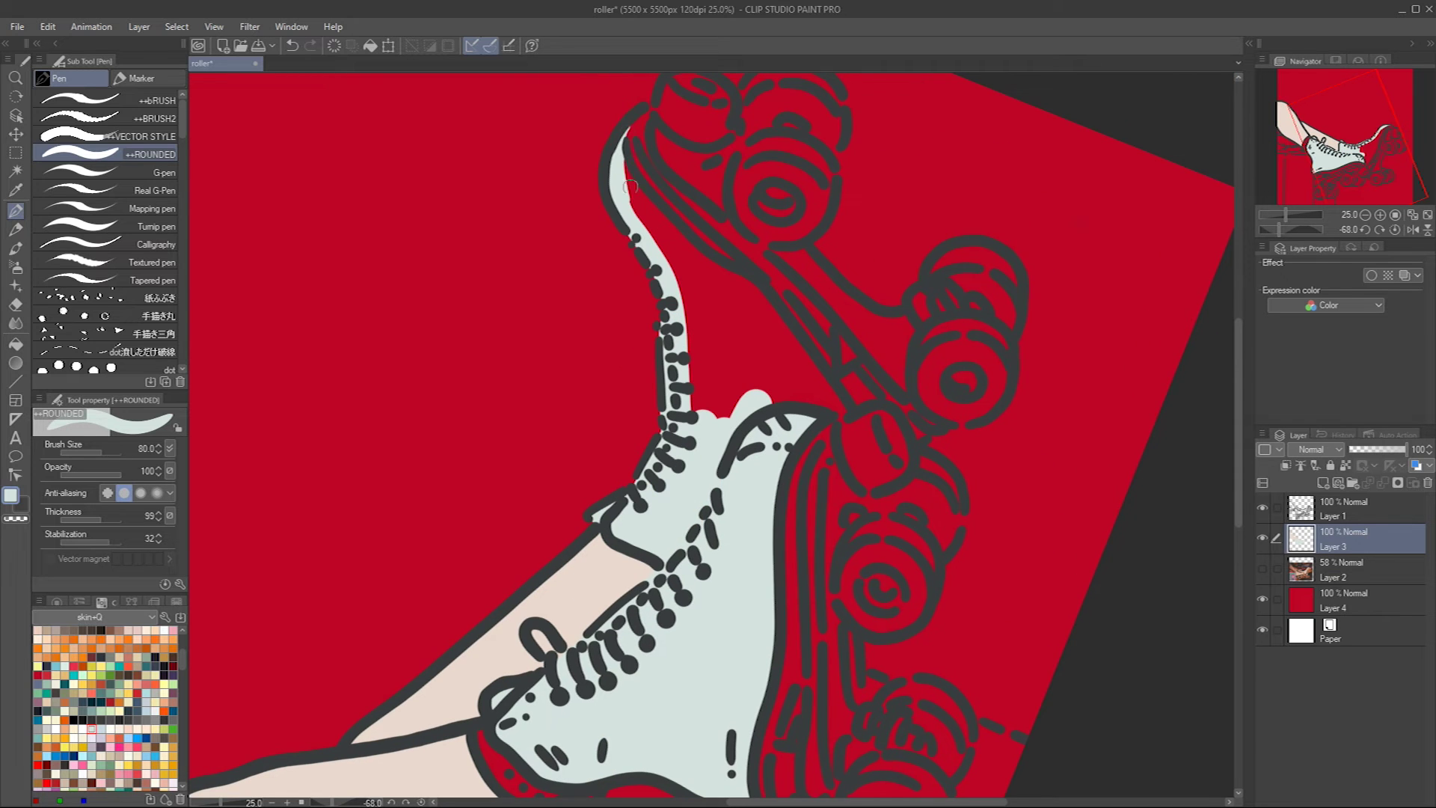
{"action": "left_click_drag", "start_coordinate": [621, 127], "coordinate": [677, 247]}
Enlarge the pen and fill the rest of the far boot's body with pale mint
{"action": "key", "text": "bracketright"}
{"action": "key", "text": "bracketright"}
{"action": "key", "text": "bracketright"}
{"action": "key", "text": "bracketright"}
{"action": "key", "text": "bracketright"}
{"action": "mouse_move", "coordinate": [632, 356]}
{"action": "left_mouse_down"}
{"action": "mouse_move", "coordinate": [576, 445]}
{"action": "mouse_move", "coordinate": [568, 302]}
{"action": "mouse_move", "coordinate": [577, 364]}
{"action": "mouse_move", "coordinate": [614, 336]}
{"action": "mouse_move", "coordinate": [666, 224]}
{"action": "mouse_move", "coordinate": [629, 284]}
{"action": "mouse_move", "coordinate": [606, 276]}
{"action": "mouse_move", "coordinate": [845, 273]}
{"action": "left_mouse_up"}
Paint tan scuff patches on the near boot's toe cap, heel, ankle and middle
{"action": "key", "text": "bracketright"}
{"action": "key", "text": "bracketright"}
{"action": "key", "text": "bracketleft"}
{"action": "key", "text": "bracketleft"}
{"action": "left_click", "coordinate": [46, 631]}
{"action": "left_click_drag", "start_coordinate": [729, 363], "coordinate": [777, 419]}
{"action": "mouse_move", "coordinate": [408, 419]}
{"action": "left_mouse_down"}
{"action": "mouse_move", "coordinate": [419, 479]}
{"action": "mouse_move", "coordinate": [404, 382]}
{"action": "left_mouse_up"}
{"action": "left_click_drag", "start_coordinate": [419, 262], "coordinate": [404, 325]}
{"action": "left_click_drag", "start_coordinate": [553, 434], "coordinate": [614, 400]}
Paint tan scuff strokes on the far boot's cuff, side and toe, and dot small round spots on the boots
{"action": "mouse_move", "coordinate": [673, 291]}
{"action": "left_mouse_down"}
{"action": "mouse_move", "coordinate": [654, 336]}
{"action": "mouse_move", "coordinate": [629, 337]}
{"action": "left_mouse_up"}
{"action": "left_click_drag", "start_coordinate": [841, 303], "coordinate": [836, 352]}
{"action": "left_click_drag", "start_coordinate": [866, 273], "coordinate": [859, 318]}
{"action": "left_click_drag", "start_coordinate": [938, 169], "coordinate": [905, 235]}
{"action": "left_click", "coordinate": [808, 399]}
{"action": "left_click", "coordinate": [698, 384]}
{"action": "left_click", "coordinate": [467, 400]}
Paint the nearer wheels of the near skate and of the far skate's rear pair in red-orange
{"action": "left_click_drag", "start_coordinate": [525, 634], "coordinate": [473, 537]}
{"action": "key", "text": "x"}
{"action": "mouse_move", "coordinate": [381, 516]}
{"action": "left_mouse_down"}
{"action": "mouse_move", "coordinate": [367, 553]}
{"action": "mouse_move", "coordinate": [398, 506]}
{"action": "left_mouse_up"}
{"action": "mouse_move", "coordinate": [619, 470]}
{"action": "left_mouse_down"}
{"action": "mouse_move", "coordinate": [584, 449]}
{"action": "mouse_move", "coordinate": [635, 479]}
{"action": "left_mouse_up"}
{"action": "key", "text": "bracketright"}
{"action": "mouse_move", "coordinate": [838, 426]}
{"action": "left_mouse_down"}
{"action": "mouse_move", "coordinate": [841, 479]}
{"action": "mouse_move", "coordinate": [838, 417]}
{"action": "left_mouse_up"}
Paint the partly hidden wheels of the far skate's rear pair and both near-skate pairs in red-orange
{"action": "key", "text": "bracketleft"}
{"action": "key", "text": "bracketleft"}
{"action": "left_click_drag", "start_coordinate": [909, 460], "coordinate": [949, 445]}
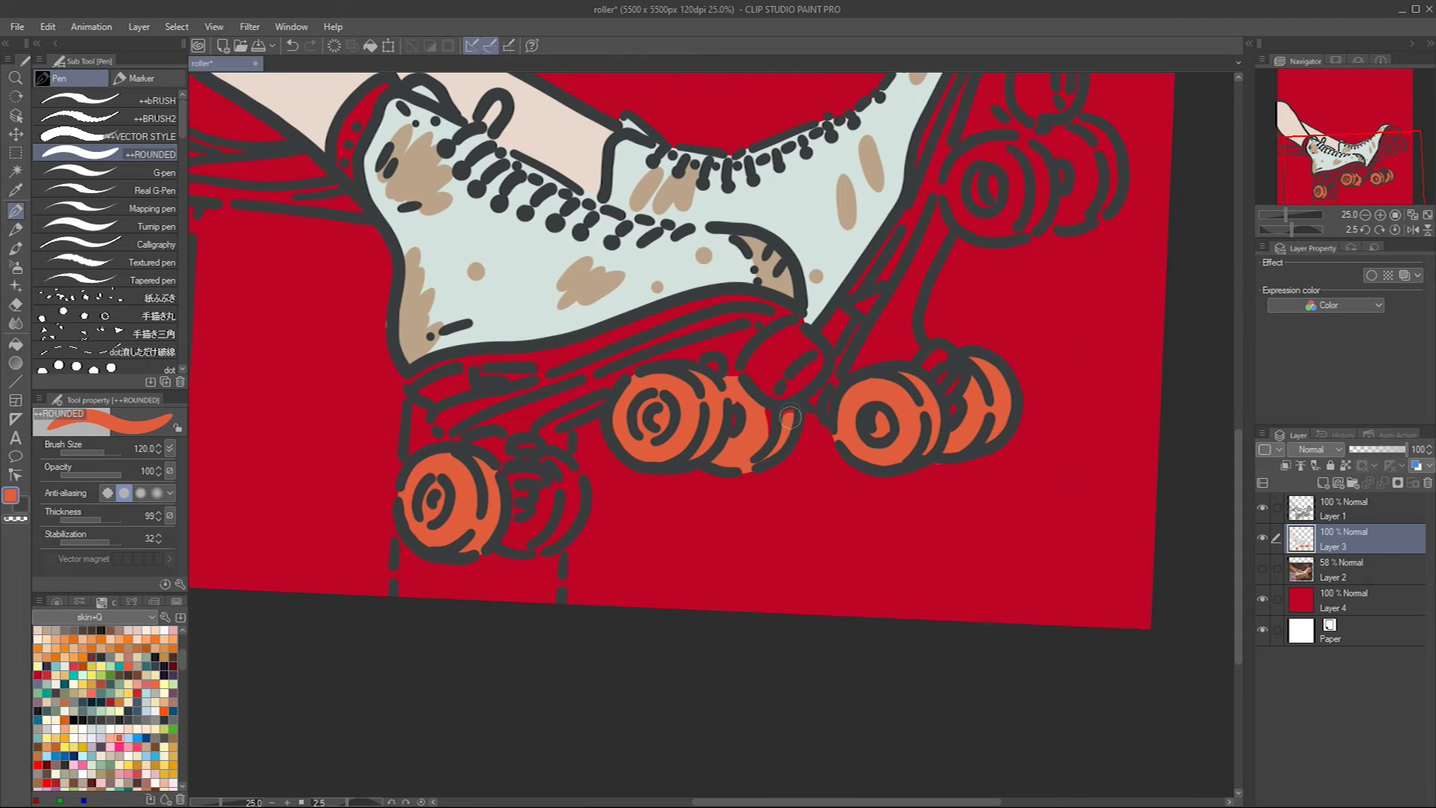
{"action": "left_click_drag", "start_coordinate": [684, 494], "coordinate": [752, 458]}
{"action": "mouse_move", "coordinate": [598, 495]}
{"action": "left_mouse_down"}
{"action": "mouse_move", "coordinate": [655, 432]}
{"action": "mouse_move", "coordinate": [687, 474]}
{"action": "mouse_move", "coordinate": [525, 571]}
{"action": "left_mouse_up"}
Enlarge the pen to 170 and paint both wheels below the far skate's toe stop in red-orange
{"action": "scroll", "coordinate": [834, 307], "scroll_direction": "up", "scroll_amount": 1}
{"action": "key", "text": "bracketright"}
{"action": "key", "text": "bracketright"}
{"action": "key", "text": "bracketright"}
{"action": "mouse_move", "coordinate": [867, 337]}
{"action": "left_mouse_down"}
{"action": "mouse_move", "coordinate": [929, 349]}
{"action": "mouse_move", "coordinate": [918, 329]}
{"action": "mouse_move", "coordinate": [888, 339]}
{"action": "mouse_move", "coordinate": [928, 261]}
{"action": "left_mouse_up"}
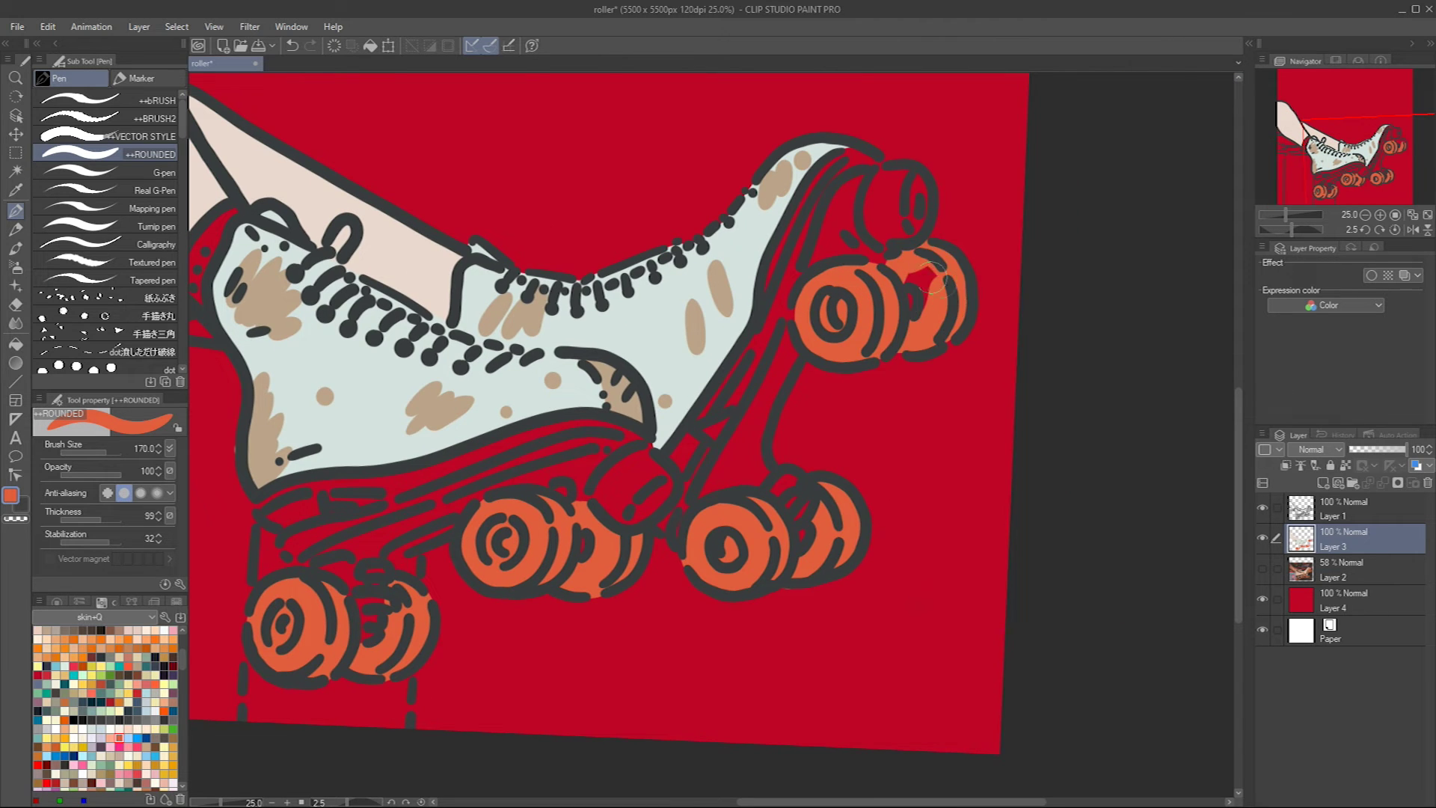
{"action": "left_click_drag", "start_coordinate": [927, 262], "coordinate": [927, 292]}
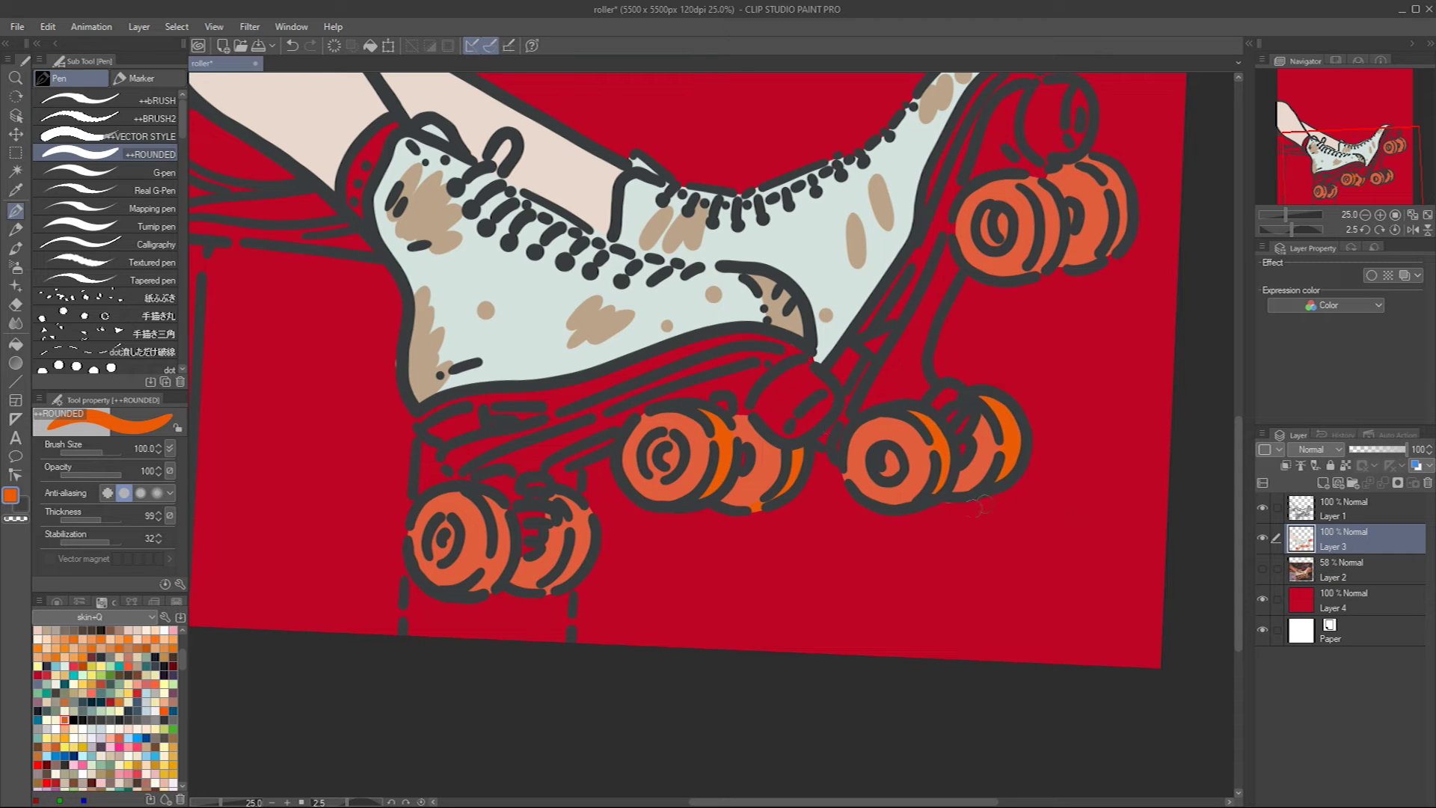
Paint the side bands of the wheels in brighter orange with the pen size at 80
{"action": "scroll", "coordinate": [976, 507], "scroll_direction": "down", "scroll_amount": 1}
{"action": "key", "text": "bracketleft"}
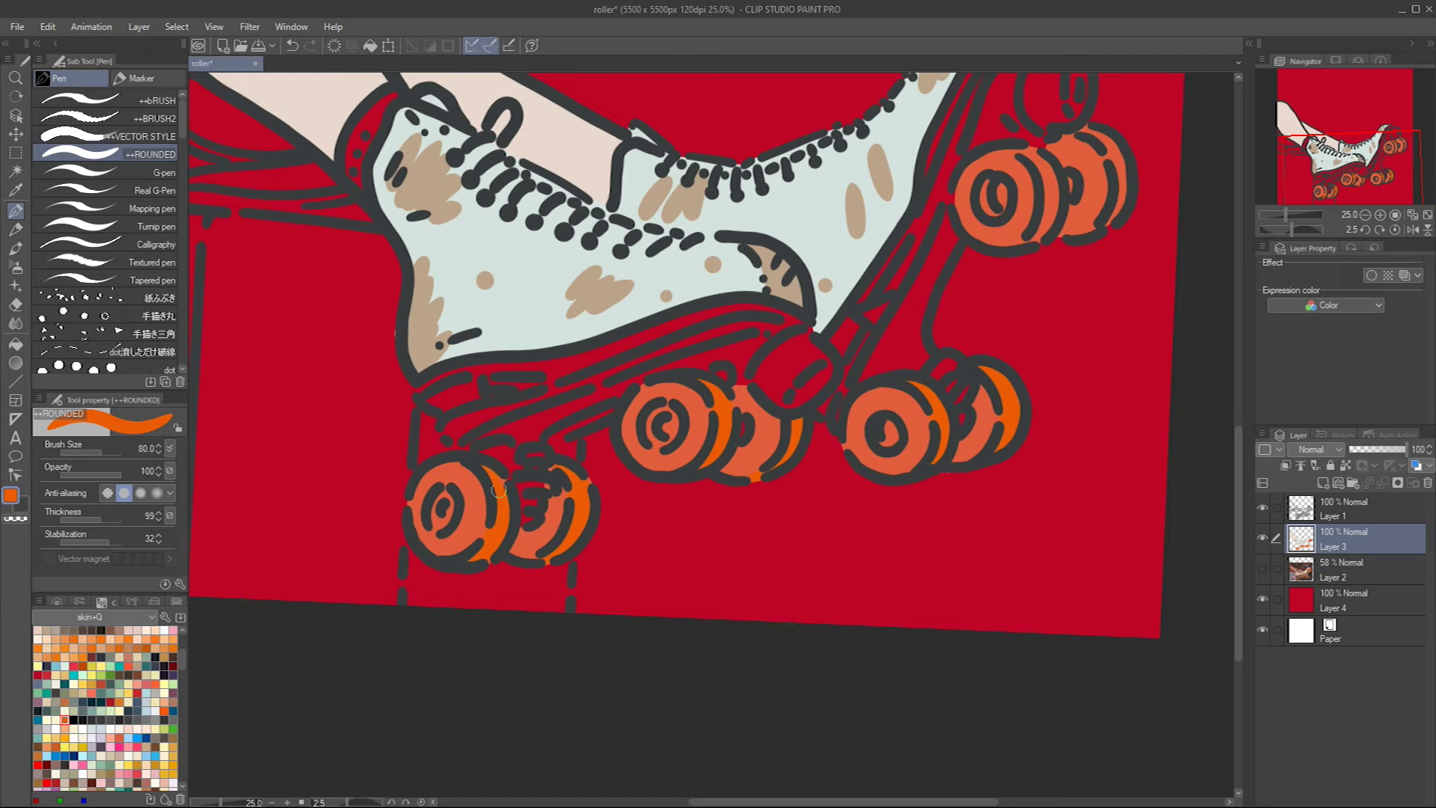
{"action": "left_click_drag", "start_coordinate": [1038, 159], "coordinate": [919, 249]}
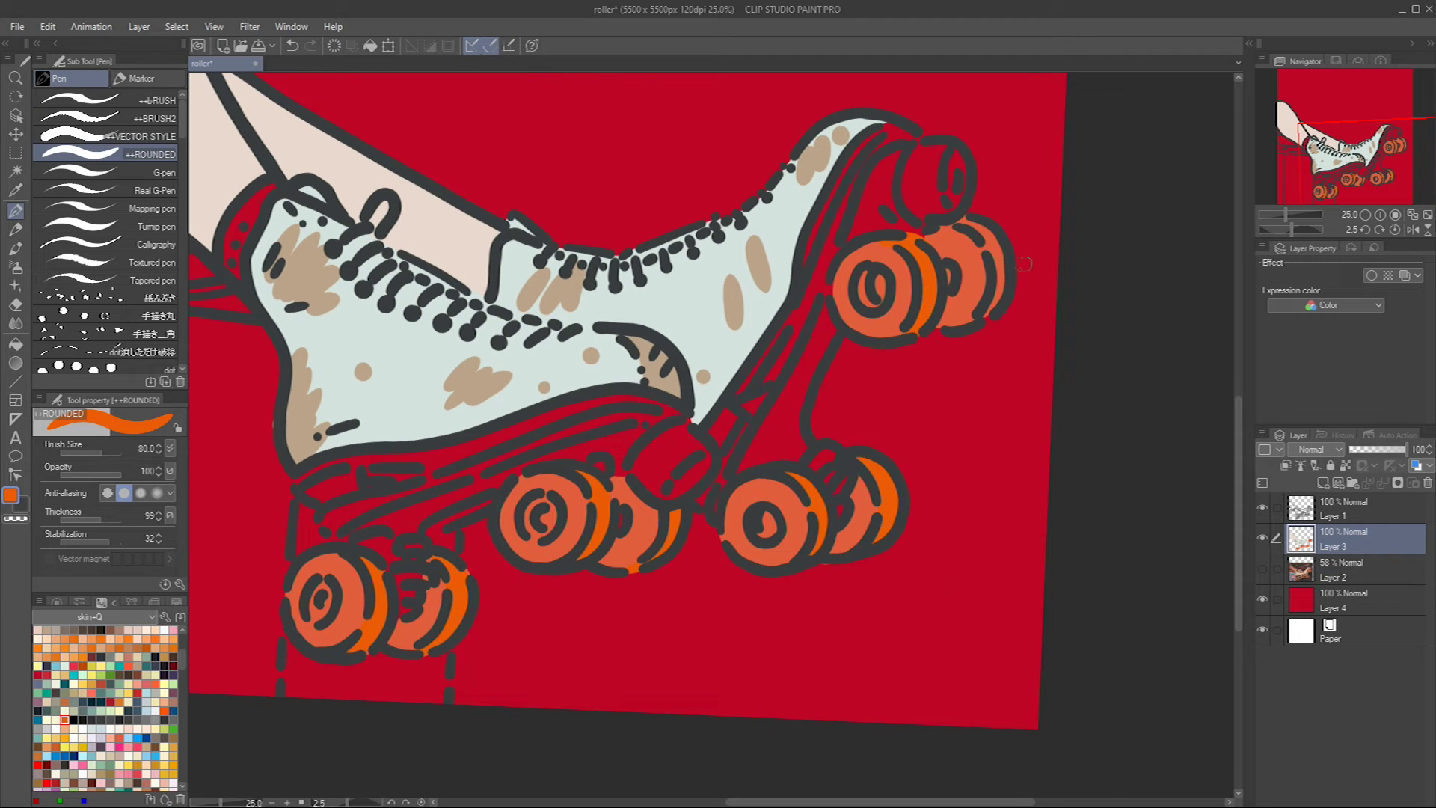
{"action": "left_click_drag", "start_coordinate": [1005, 276], "coordinate": [1089, 177]}
Paint the wheel hubs in dark orange and grey-green, and the metal plates of both skates in the same grey-green
{"action": "left_click", "coordinate": [396, 499], "text": "alt"}
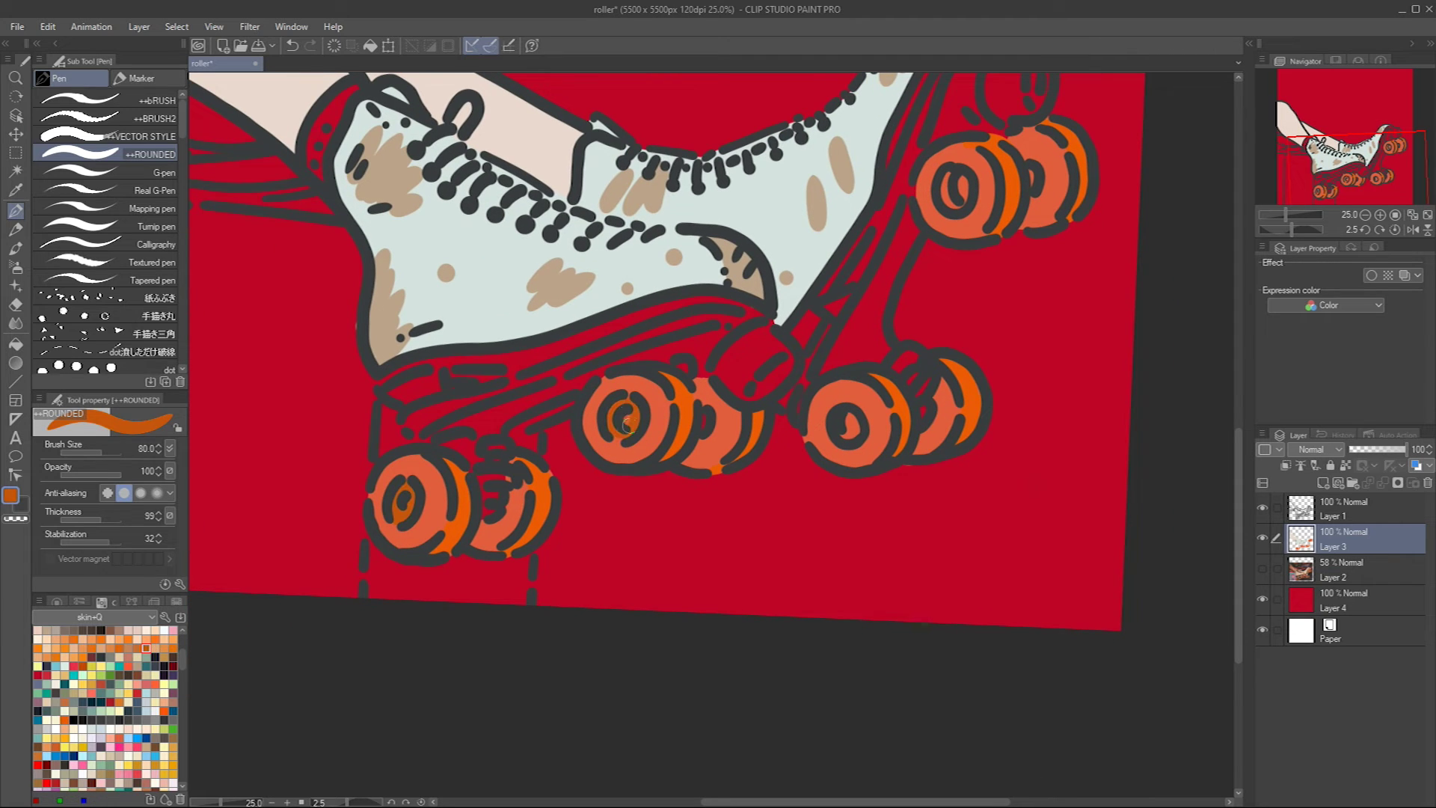
{"action": "left_click", "coordinate": [73, 701]}
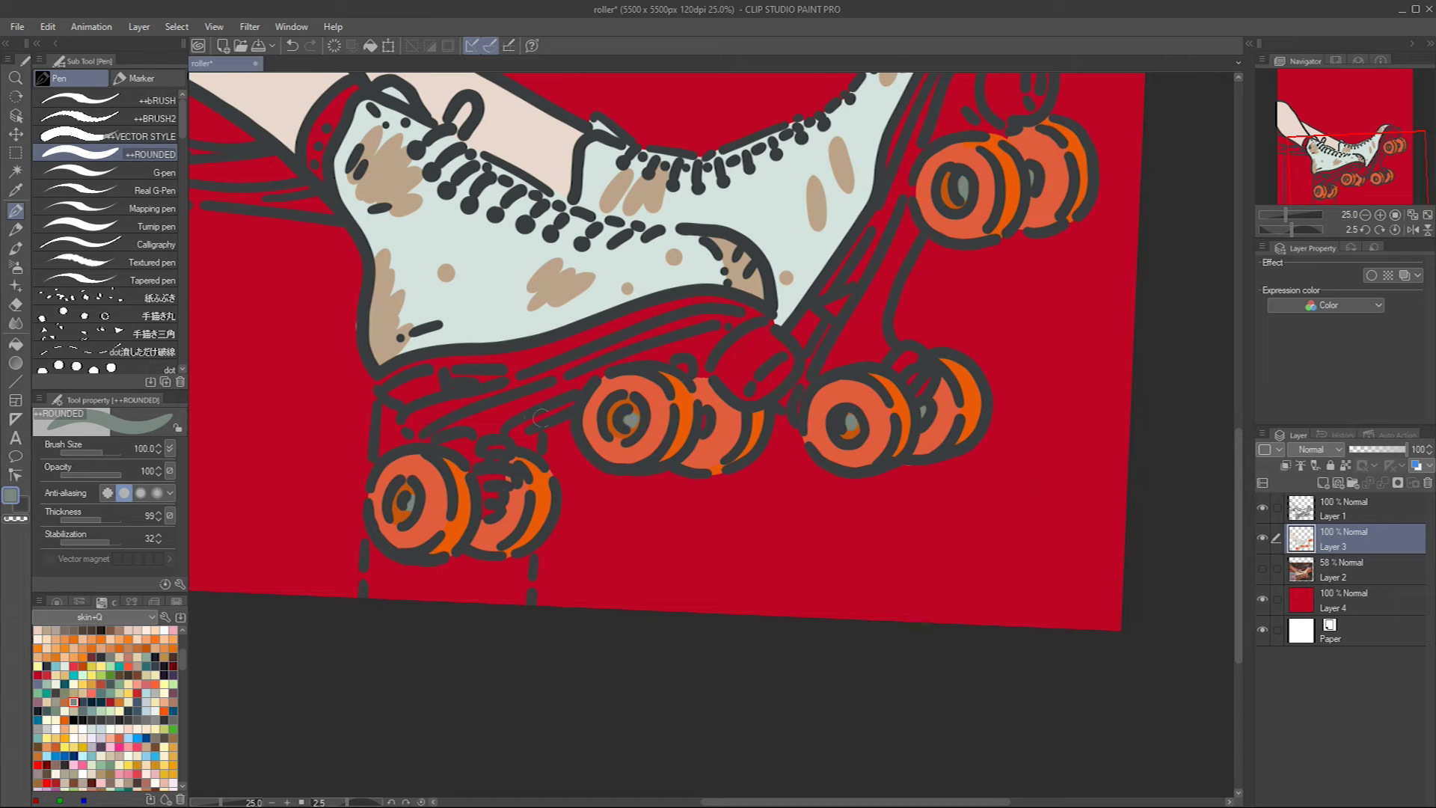
{"action": "left_click_drag", "start_coordinate": [437, 406], "coordinate": [472, 397]}
{"action": "left_click_drag", "start_coordinate": [472, 397], "coordinate": [482, 524]}
{"action": "left_click_drag", "start_coordinate": [482, 523], "coordinate": [492, 537]}
{"action": "mouse_move", "coordinate": [504, 468]}
{"action": "left_mouse_down"}
{"action": "mouse_move", "coordinate": [471, 508]}
{"action": "mouse_move", "coordinate": [632, 332]}
{"action": "mouse_move", "coordinate": [651, 381]}
{"action": "mouse_move", "coordinate": [635, 336]}
{"action": "mouse_move", "coordinate": [441, 448]}
{"action": "left_mouse_up"}
{"action": "mouse_move", "coordinate": [617, 381]}
{"action": "left_mouse_down"}
{"action": "mouse_move", "coordinate": [598, 478]}
{"action": "mouse_move", "coordinate": [643, 430]}
{"action": "left_mouse_up"}
{"action": "mouse_move", "coordinate": [631, 271]}
{"action": "left_mouse_down"}
{"action": "mouse_move", "coordinate": [628, 226]}
{"action": "mouse_move", "coordinate": [681, 257]}
{"action": "mouse_move", "coordinate": [652, 232]}
{"action": "mouse_move", "coordinate": [629, 162]}
{"action": "left_mouse_up"}
{"action": "key", "text": "bracketleft"}
{"action": "key", "text": "bracketleft"}
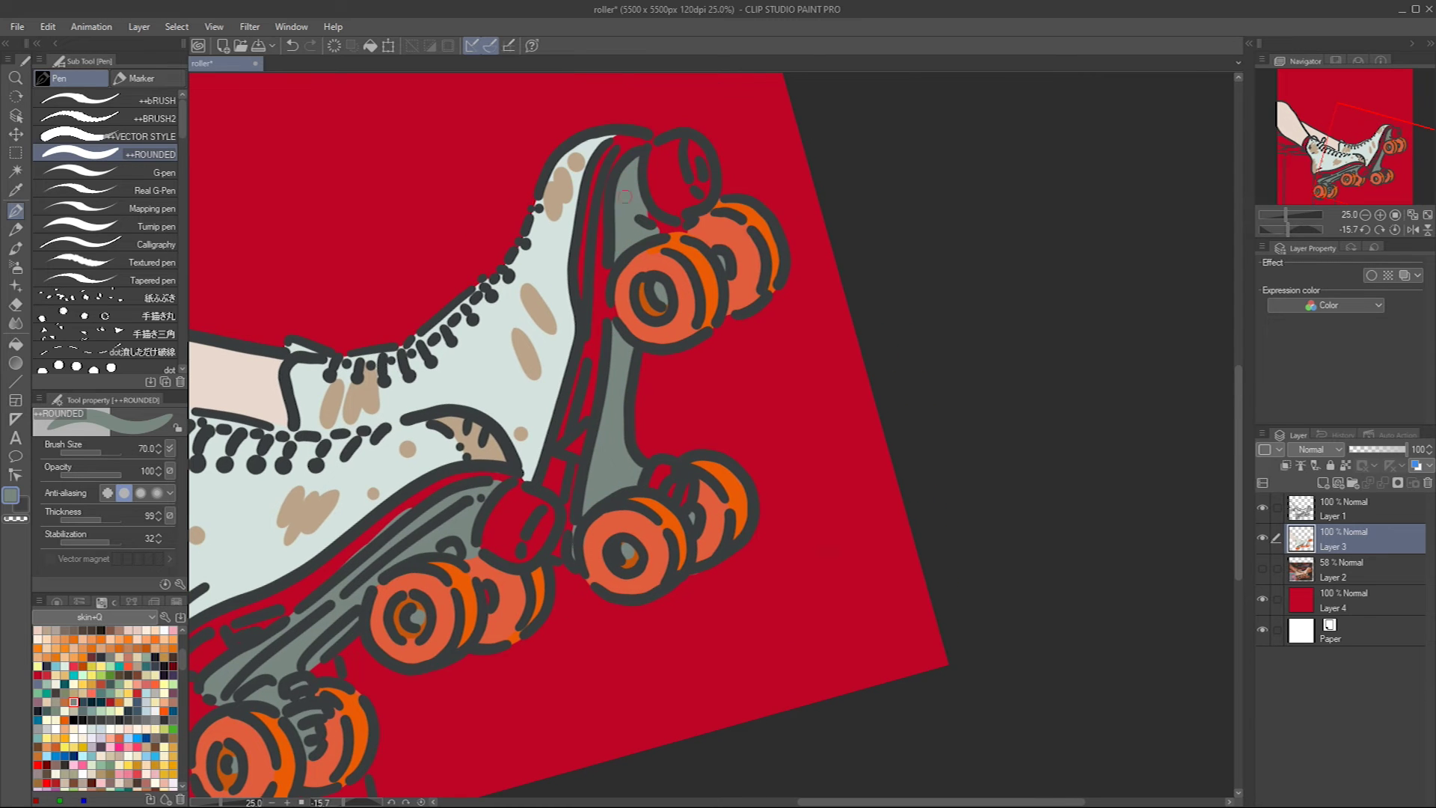
Paint both toe stops in bright orange and their end faces in red-orange
{"action": "mouse_move", "coordinate": [671, 147]}
{"action": "left_mouse_down"}
{"action": "mouse_move", "coordinate": [667, 204]}
{"action": "mouse_move", "coordinate": [696, 172]}
{"action": "left_mouse_up"}
{"action": "left_click_drag", "start_coordinate": [690, 254], "coordinate": [700, 254]}
{"action": "left_click", "coordinate": [714, 219], "text": "alt"}
{"action": "mouse_move", "coordinate": [546, 509]}
{"action": "left_mouse_down"}
{"action": "mouse_move", "coordinate": [666, 464]}
{"action": "mouse_move", "coordinate": [743, 310]}
{"action": "left_mouse_up"}
{"action": "left_click_drag", "start_coordinate": [858, 336], "coordinate": [739, 501]}
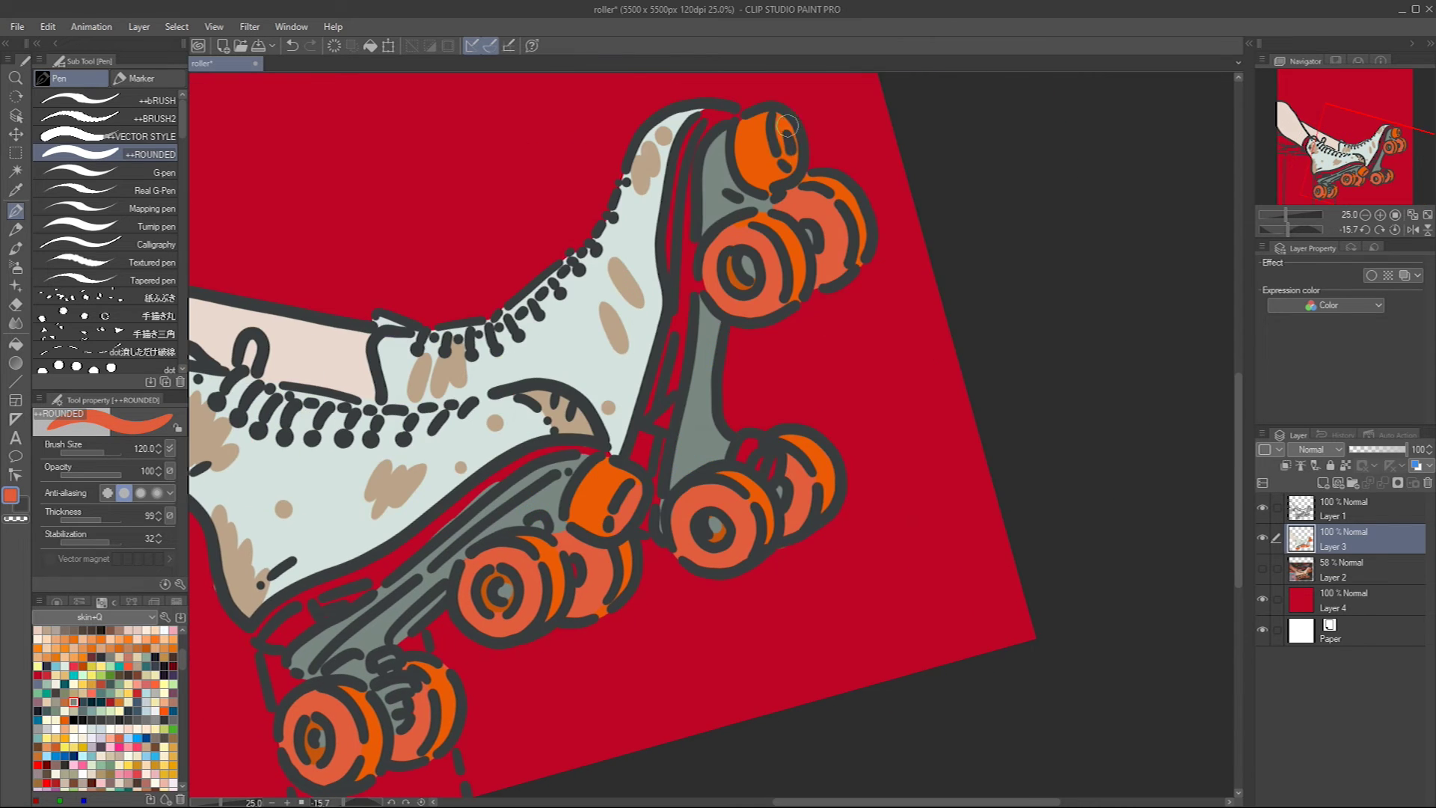
{"action": "left_click_drag", "start_coordinate": [817, 365], "coordinate": [950, 226]}
Paint the soles of both skates in reddish brown, varying the pen size between 80 and 120
{"action": "left_click", "coordinate": [136, 675]}
{"action": "mouse_move", "coordinate": [403, 509]}
{"action": "left_mouse_down"}
{"action": "mouse_move", "coordinate": [493, 458]}
{"action": "mouse_move", "coordinate": [561, 393]}
{"action": "mouse_move", "coordinate": [710, 316]}
{"action": "mouse_move", "coordinate": [493, 400]}
{"action": "left_mouse_up"}
{"action": "key", "text": "bracketleft"}
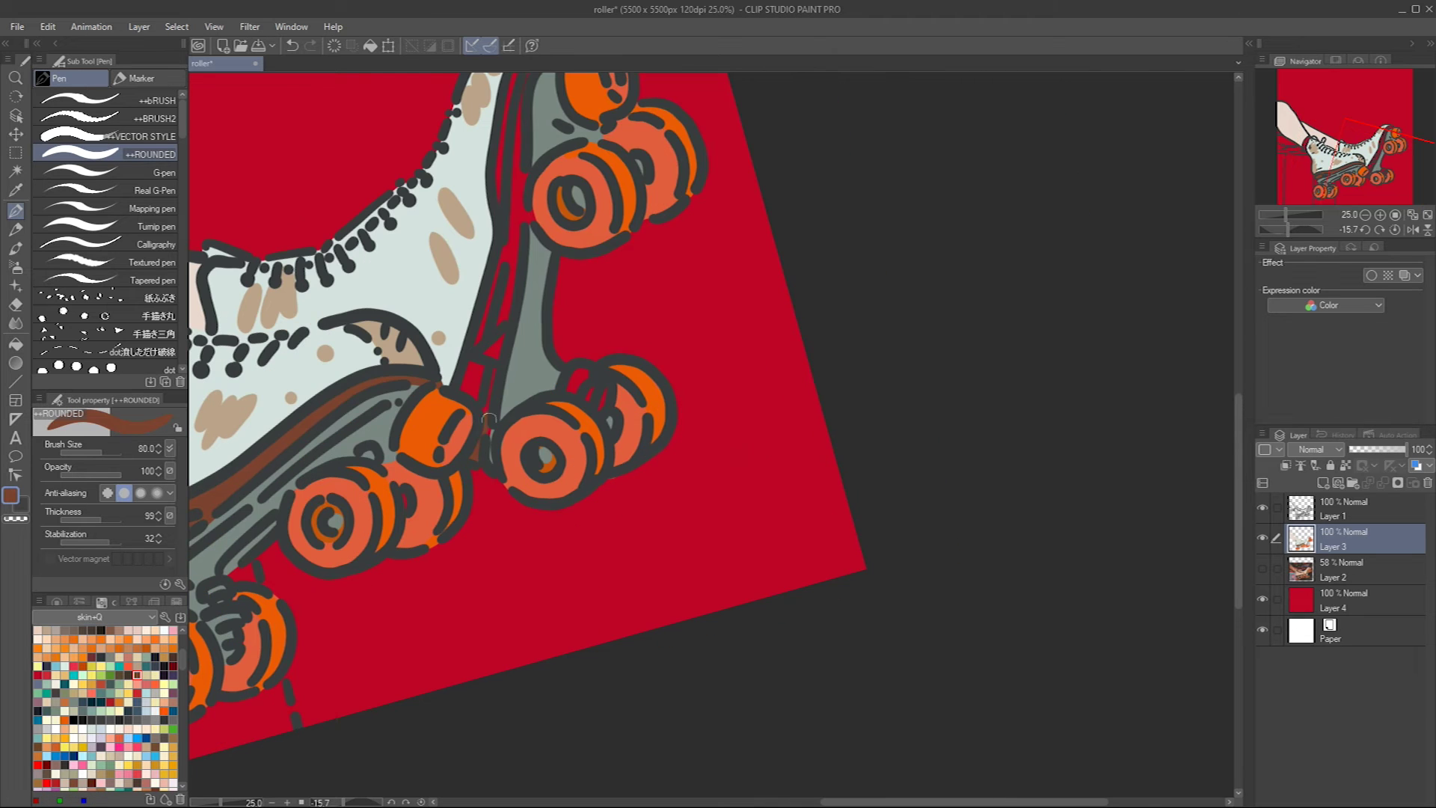
{"action": "left_click_drag", "start_coordinate": [490, 326], "coordinate": [548, 128]}
{"action": "key", "text": "bracketright"}
{"action": "key", "text": "bracketright"}
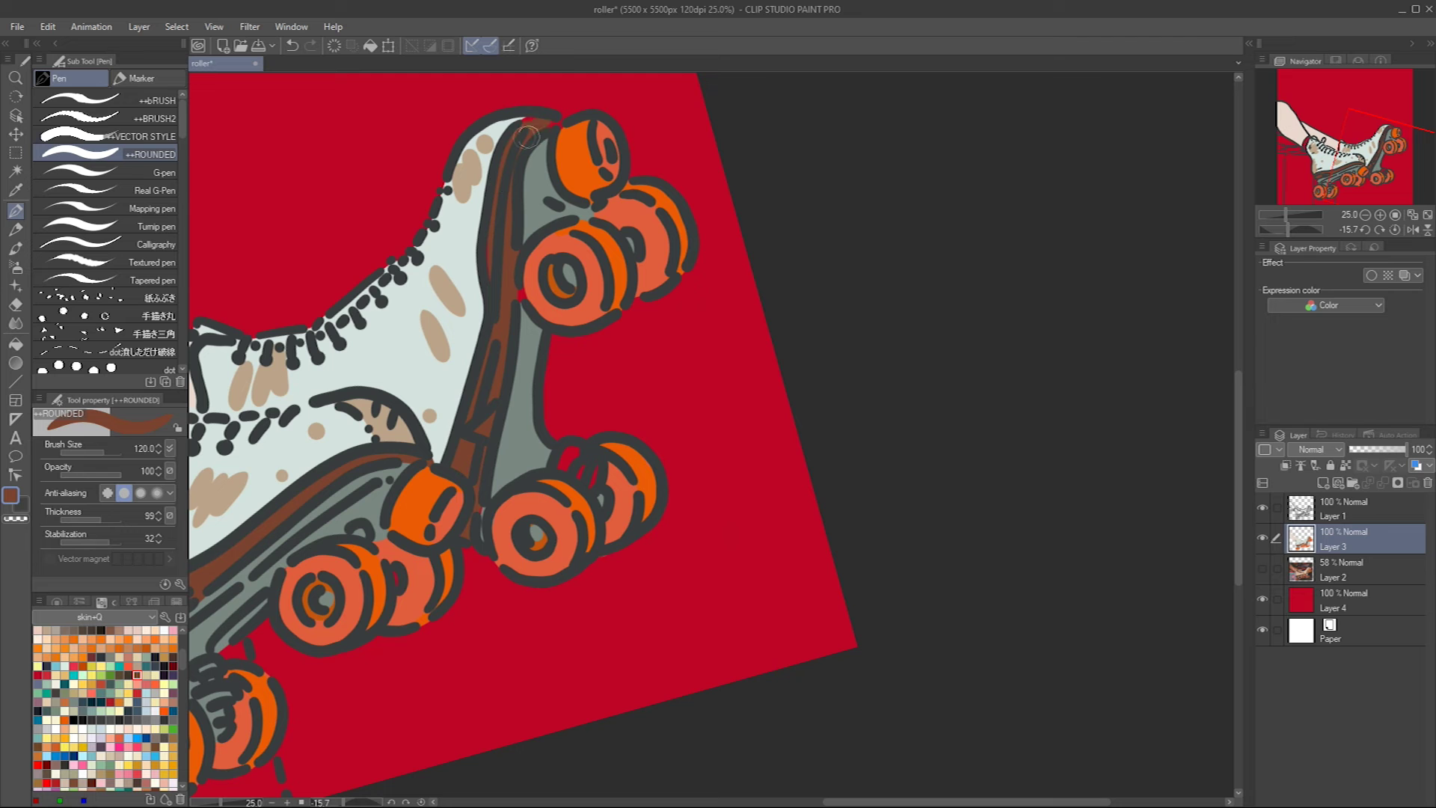
Fill the truck between the far skate's rear wheels with the plate's grey-green at pen size 120
{"action": "left_click", "coordinate": [591, 124], "text": "alt"}
{"action": "left_click", "coordinate": [545, 300], "text": "alt"}
{"action": "left_click_drag", "start_coordinate": [510, 460], "coordinate": [682, 329]}
{"action": "left_click", "coordinate": [682, 329], "text": "alt"}
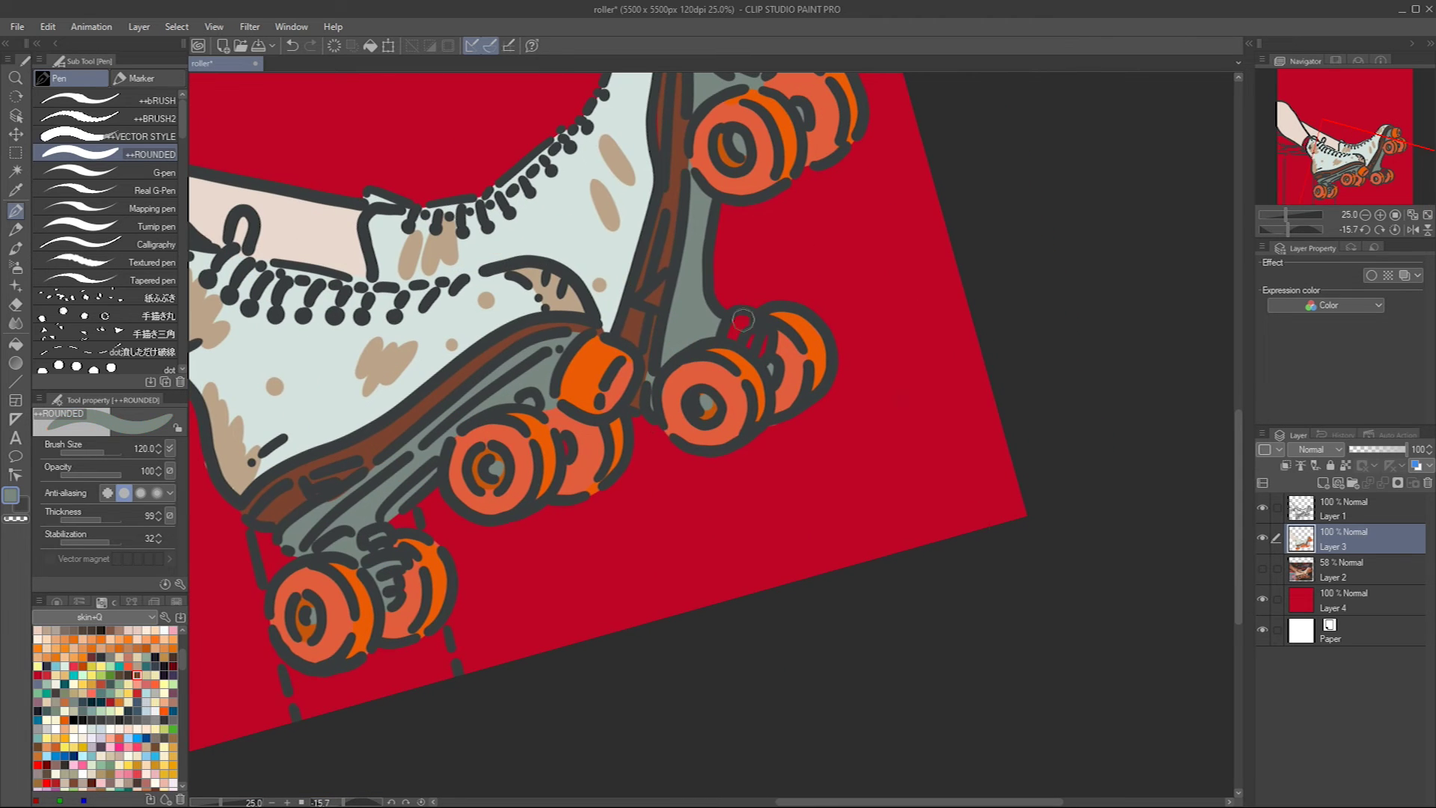
{"action": "left_click_drag", "start_coordinate": [763, 352], "coordinate": [987, 408]}
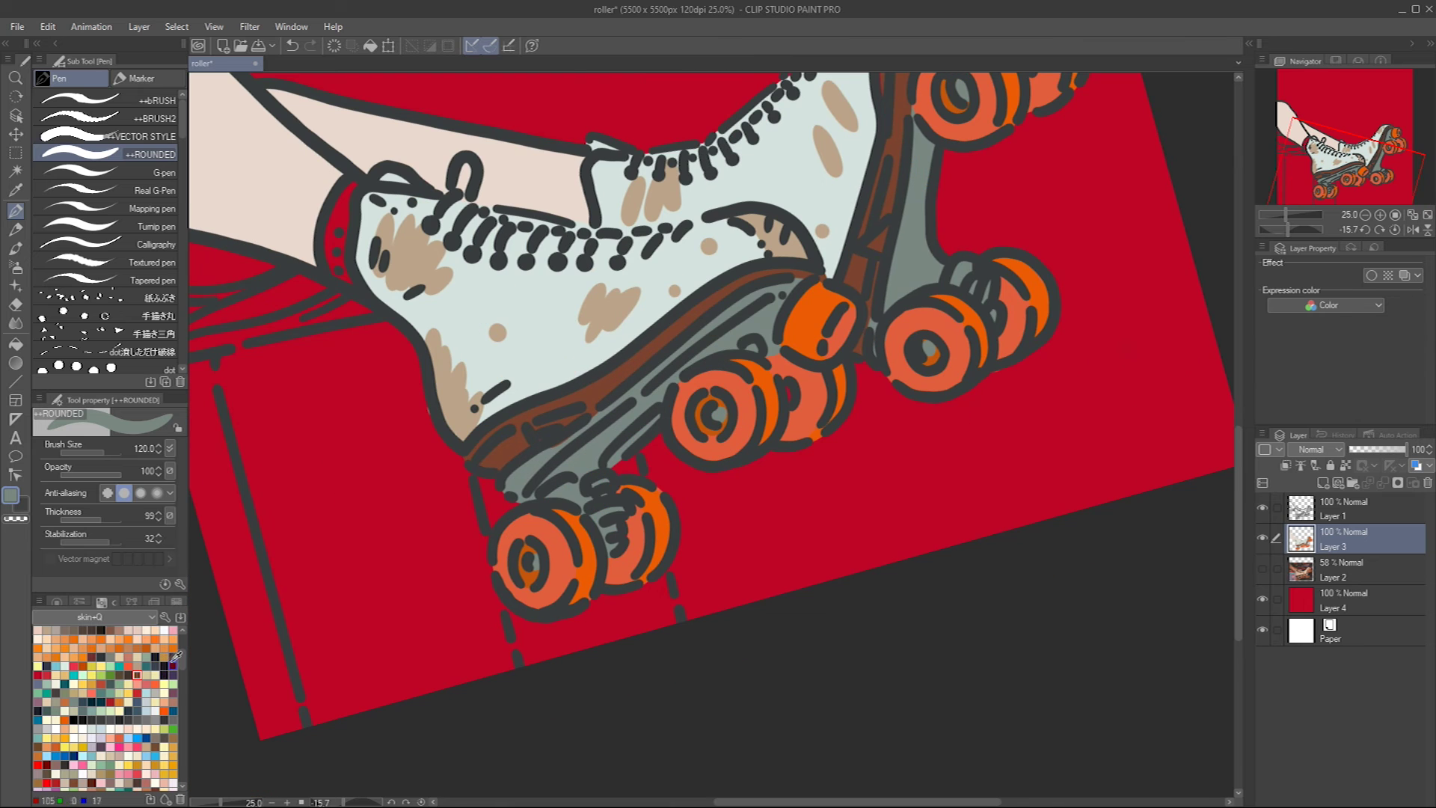
Add muted grey-brown patches to the reddish-brown soles of both skates
{"action": "left_click", "coordinate": [73, 630]}
{"action": "left_click_drag", "start_coordinate": [471, 459], "coordinate": [777, 286]}
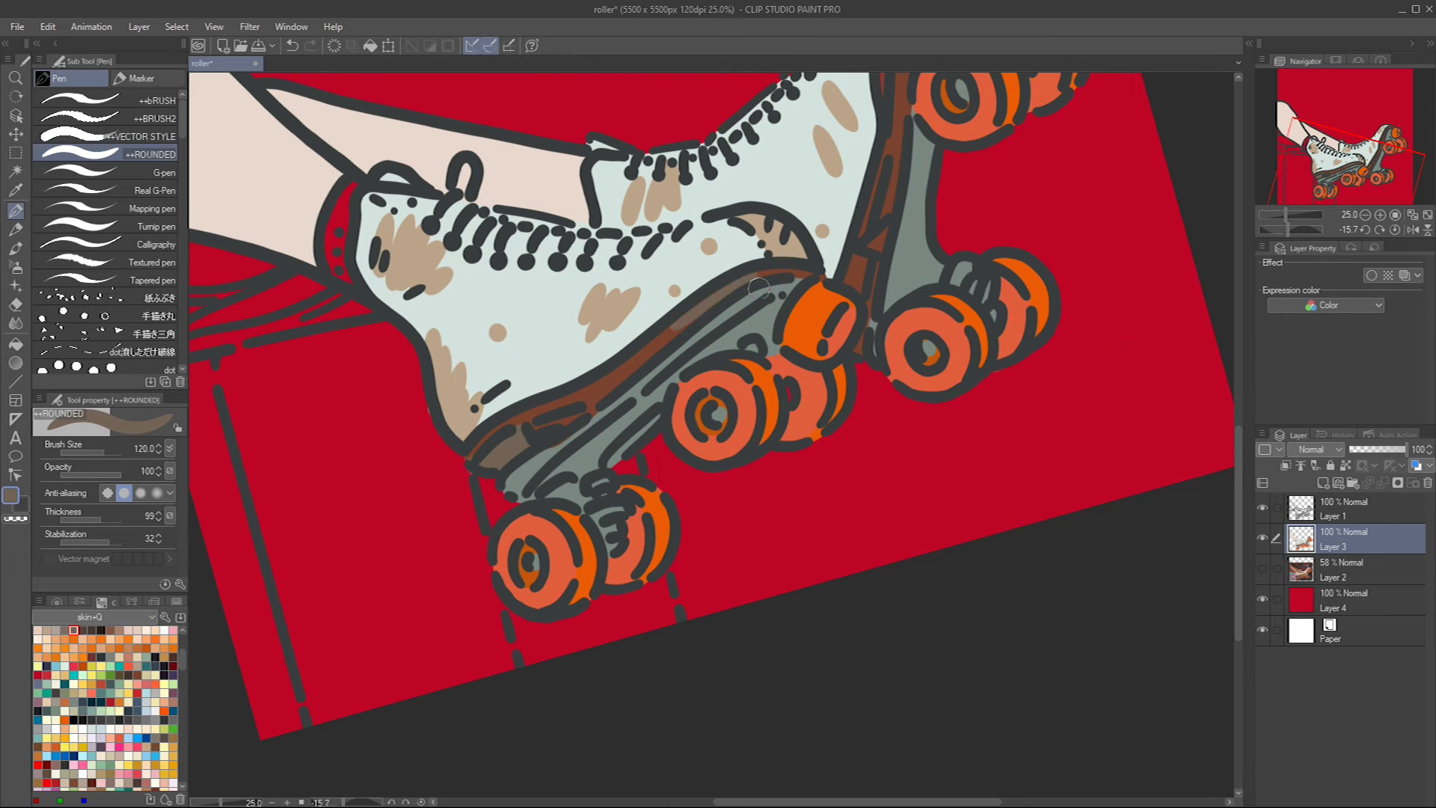
{"action": "left_click_drag", "start_coordinate": [555, 543], "coordinate": [382, 752]}
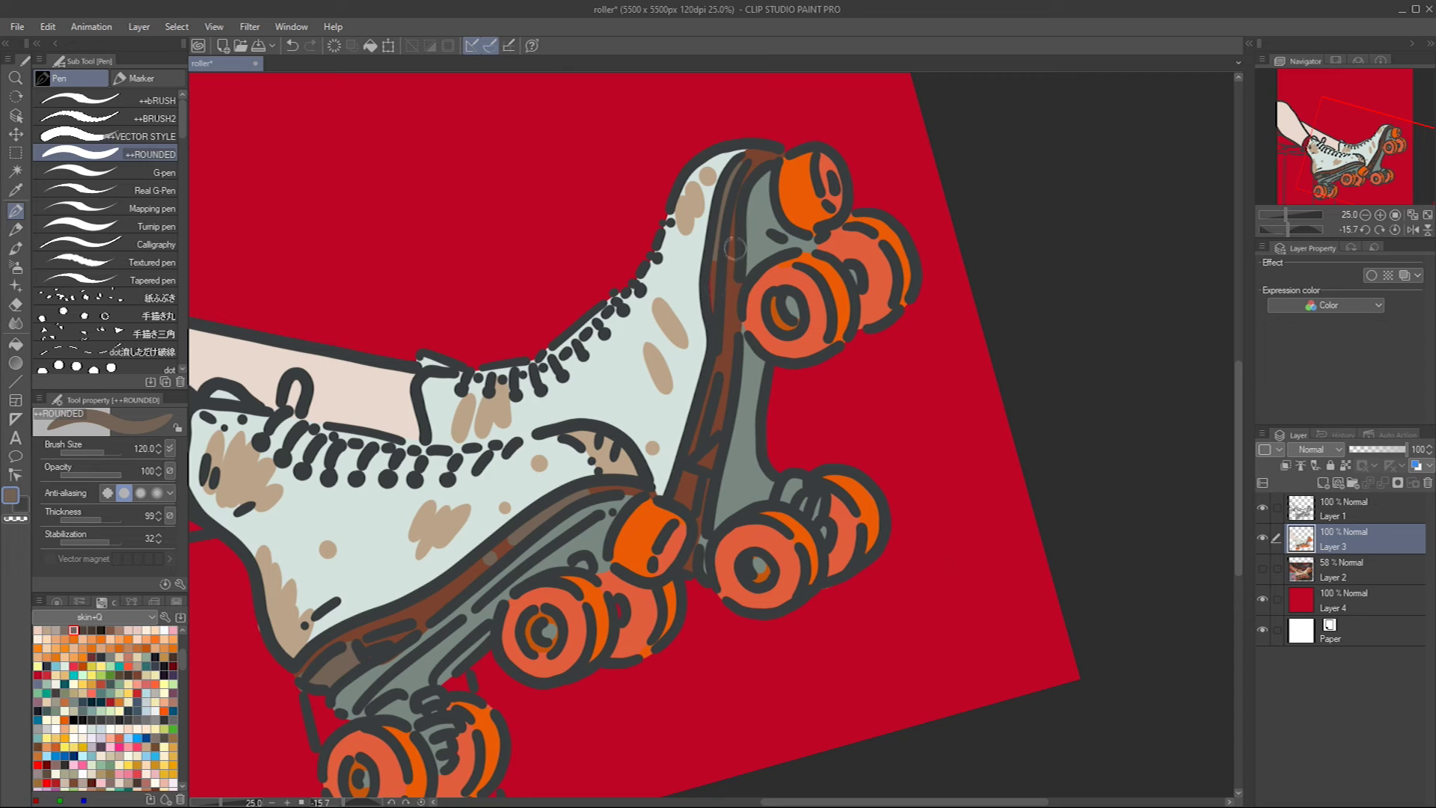
{"action": "scroll", "coordinate": [809, 350], "scroll_direction": "down", "scroll_amount": 6}
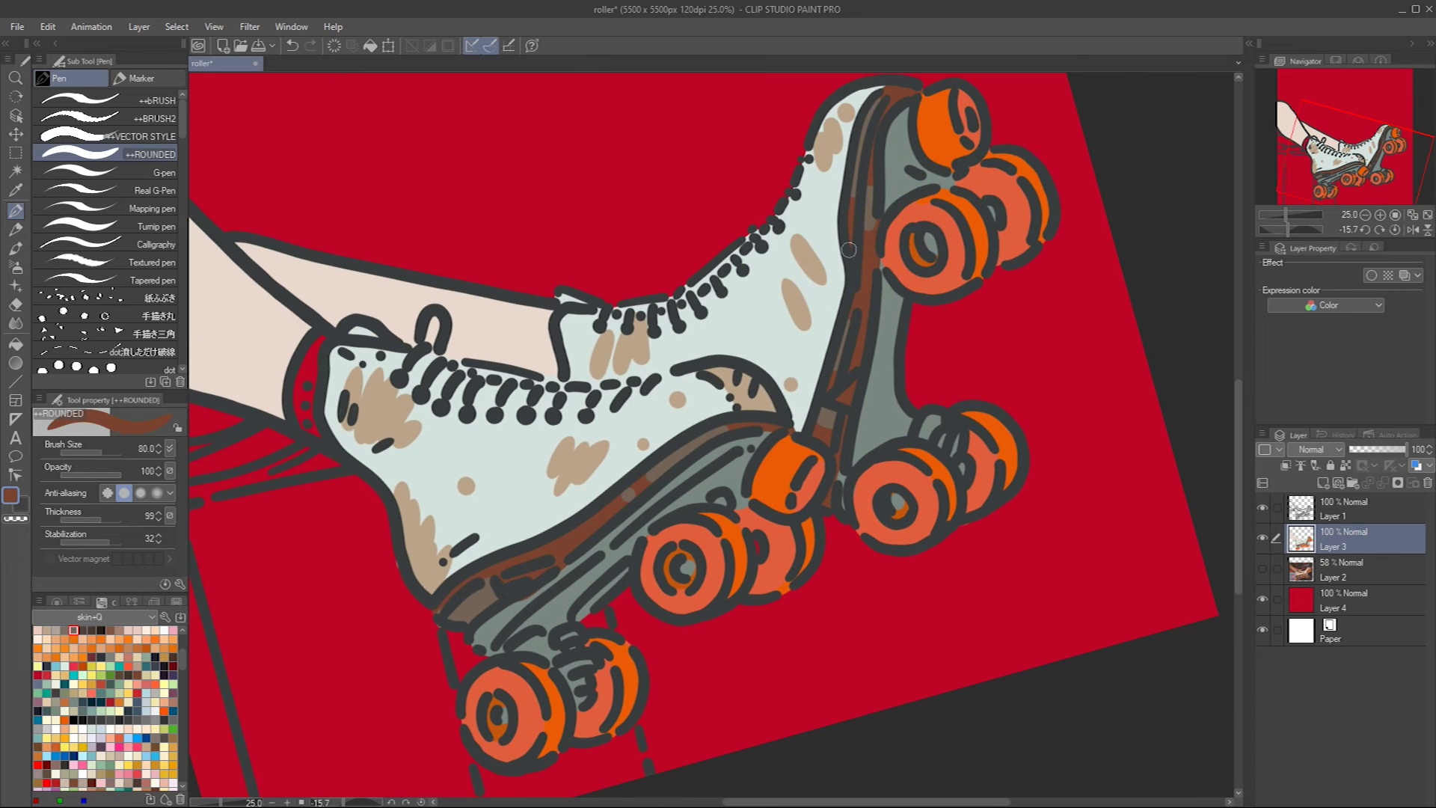
{"action": "scroll", "coordinate": [734, 367], "scroll_direction": "up", "scroll_amount": 2}
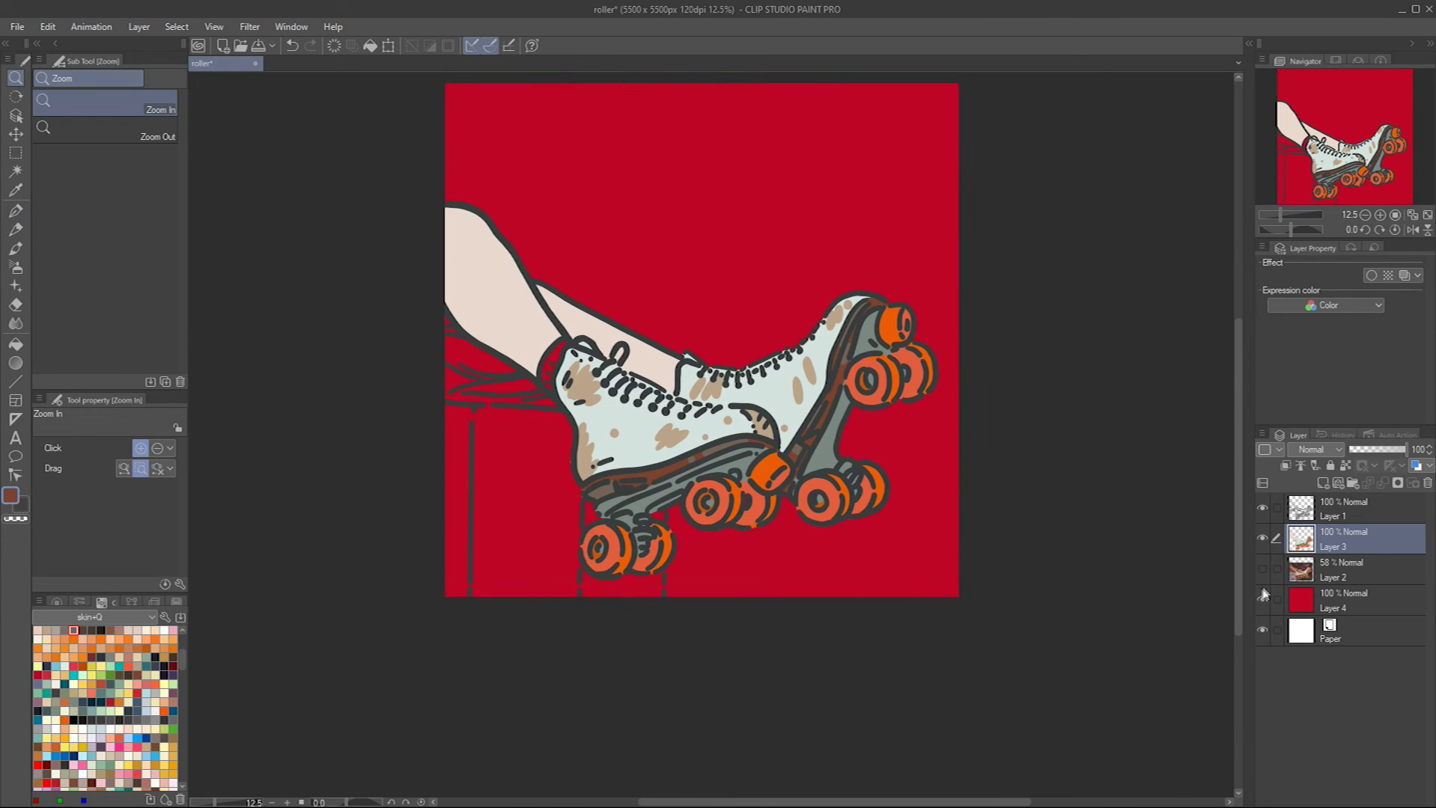
Hide the red background on Layer 4 and paint the dotted cuff above the near boot in green
{"action": "left_click", "coordinate": [1262, 598]}
{"action": "left_click", "coordinate": [119, 666]}
{"action": "scroll", "coordinate": [563, 378], "scroll_direction": "up", "scroll_amount": 3}
{"action": "key", "text": "p"}
{"action": "left_click_drag", "start_coordinate": [523, 386], "coordinate": [581, 273]}
{"action": "mouse_move", "coordinate": [582, 273]}
{"action": "left_mouse_down"}
{"action": "mouse_move", "coordinate": [759, 258]}
{"action": "mouse_move", "coordinate": [684, 94]}
{"action": "left_mouse_up"}
Add a new layer below Layer 3 and fill the block under the legs with light blue at pen size 300
{"action": "left_click", "coordinate": [55, 666]}
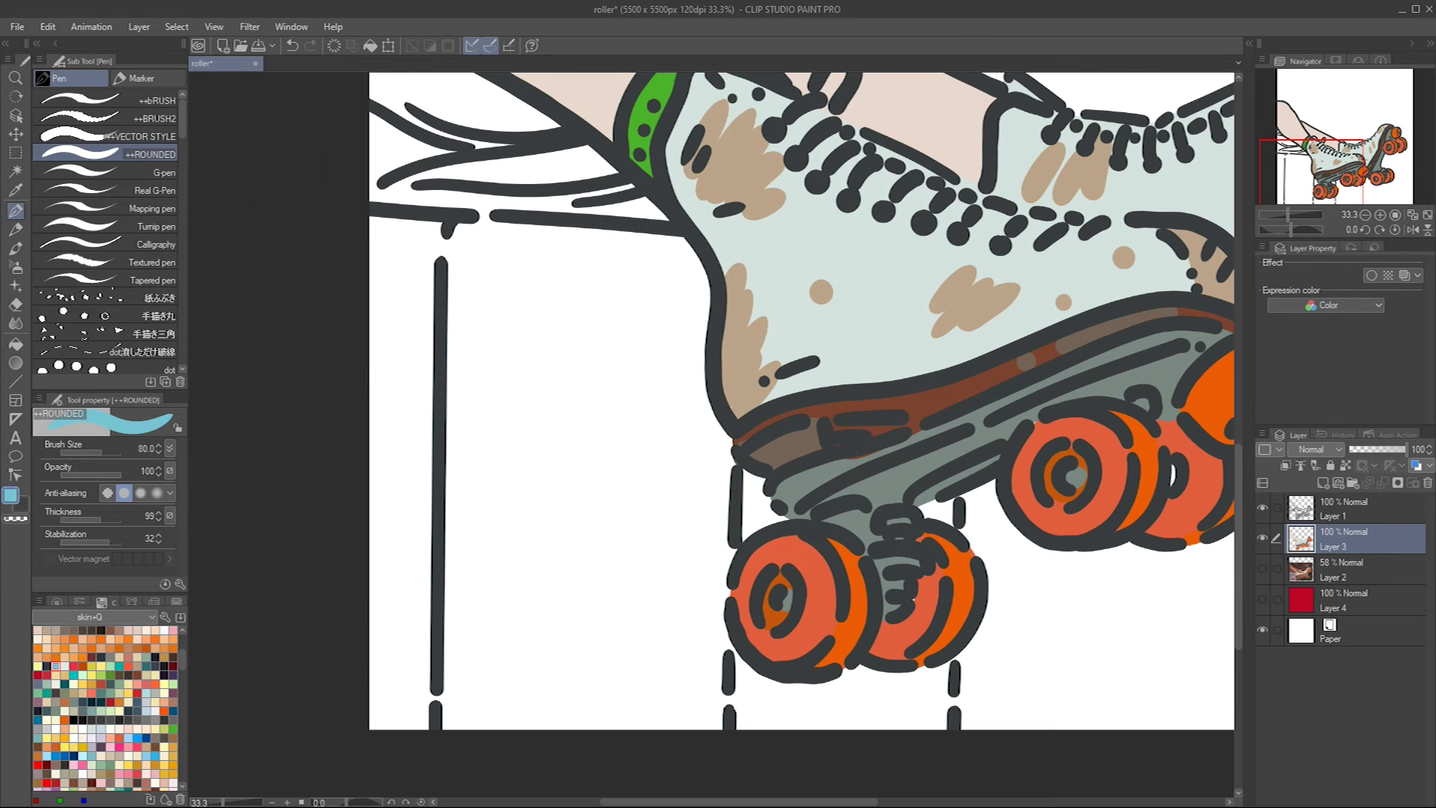
{"action": "left_click", "coordinate": [1339, 570]}
{"action": "left_click", "coordinate": [1322, 483]}
{"action": "left_click_drag", "start_coordinate": [823, 224], "coordinate": [972, 389]}
{"action": "mouse_move", "coordinate": [422, 549]}
{"action": "left_mouse_down"}
{"action": "mouse_move", "coordinate": [580, 408]}
{"action": "mouse_move", "coordinate": [673, 673]}
{"action": "mouse_move", "coordinate": [823, 598]}
{"action": "mouse_move", "coordinate": [695, 269]}
{"action": "left_mouse_up"}
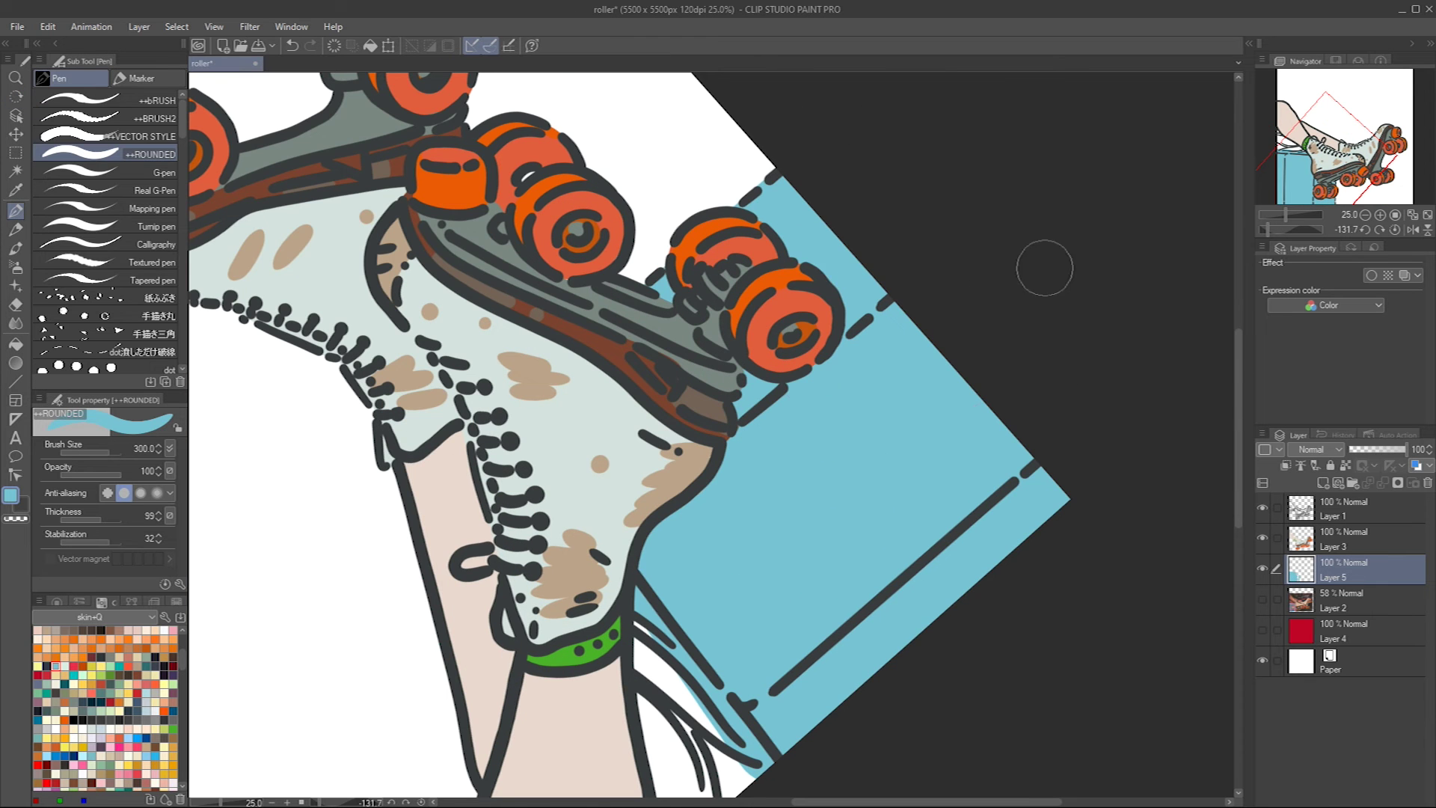
Paint the fabric directly beneath the near leg in plum
{"action": "key", "text": "r"}
{"action": "double_click", "coordinate": [464, 611]}
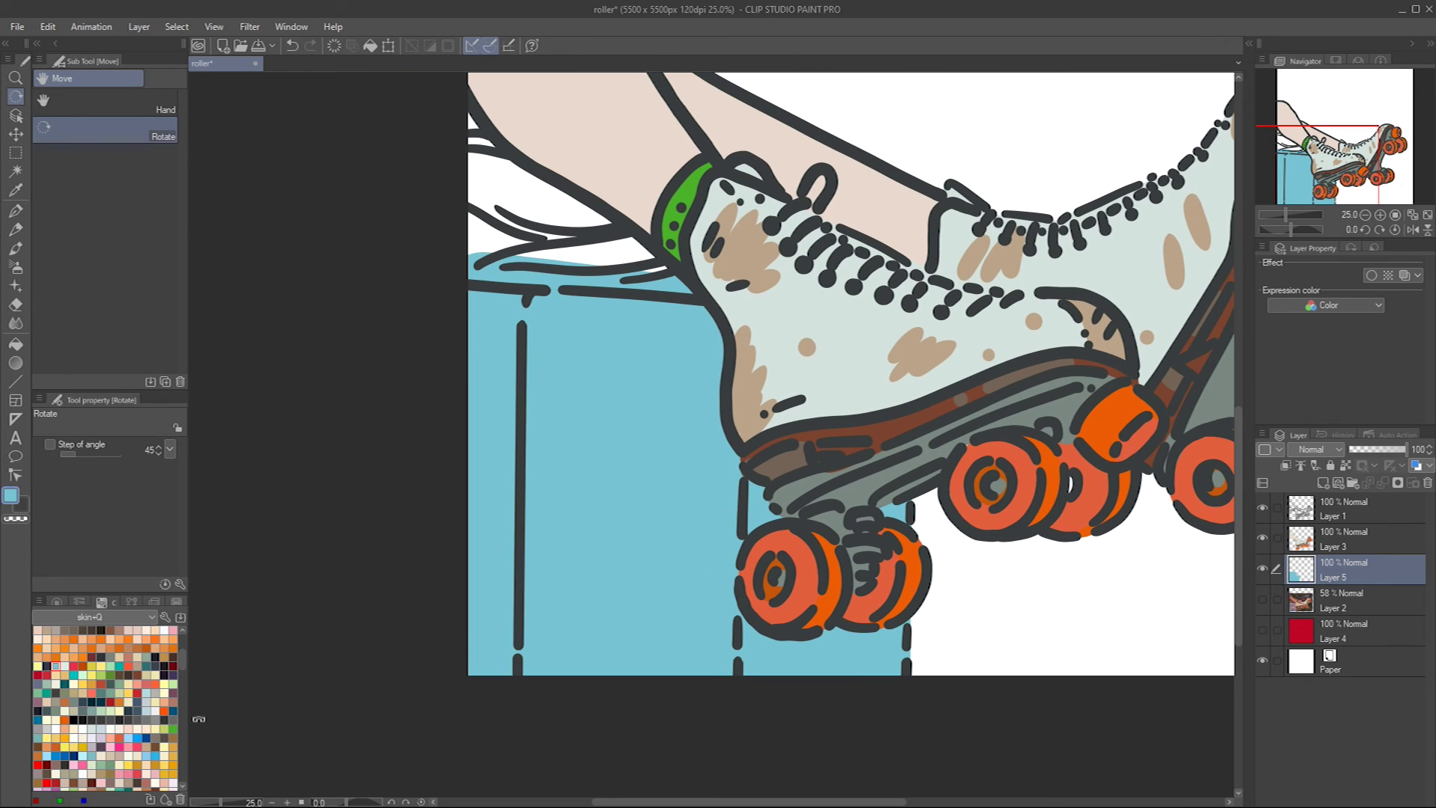
{"action": "left_click", "coordinate": [172, 691]}
{"action": "key", "text": "p"}
{"action": "left_click_drag", "start_coordinate": [822, 374], "coordinate": [673, 225]}
{"action": "mouse_move", "coordinate": [479, 501]}
{"action": "left_mouse_down"}
{"action": "mouse_move", "coordinate": [419, 591]}
{"action": "mouse_move", "coordinate": [479, 501]}
{"action": "left_mouse_up"}
Paint the folded fabric between the plum area and the light blue block in deep blue
{"action": "left_click", "coordinate": [172, 729]}
{"action": "scroll", "coordinate": [178, 674], "scroll_direction": "down", "scroll_amount": 5}
{"action": "scroll", "coordinate": [182, 750], "scroll_direction": "down", "scroll_amount": 4}
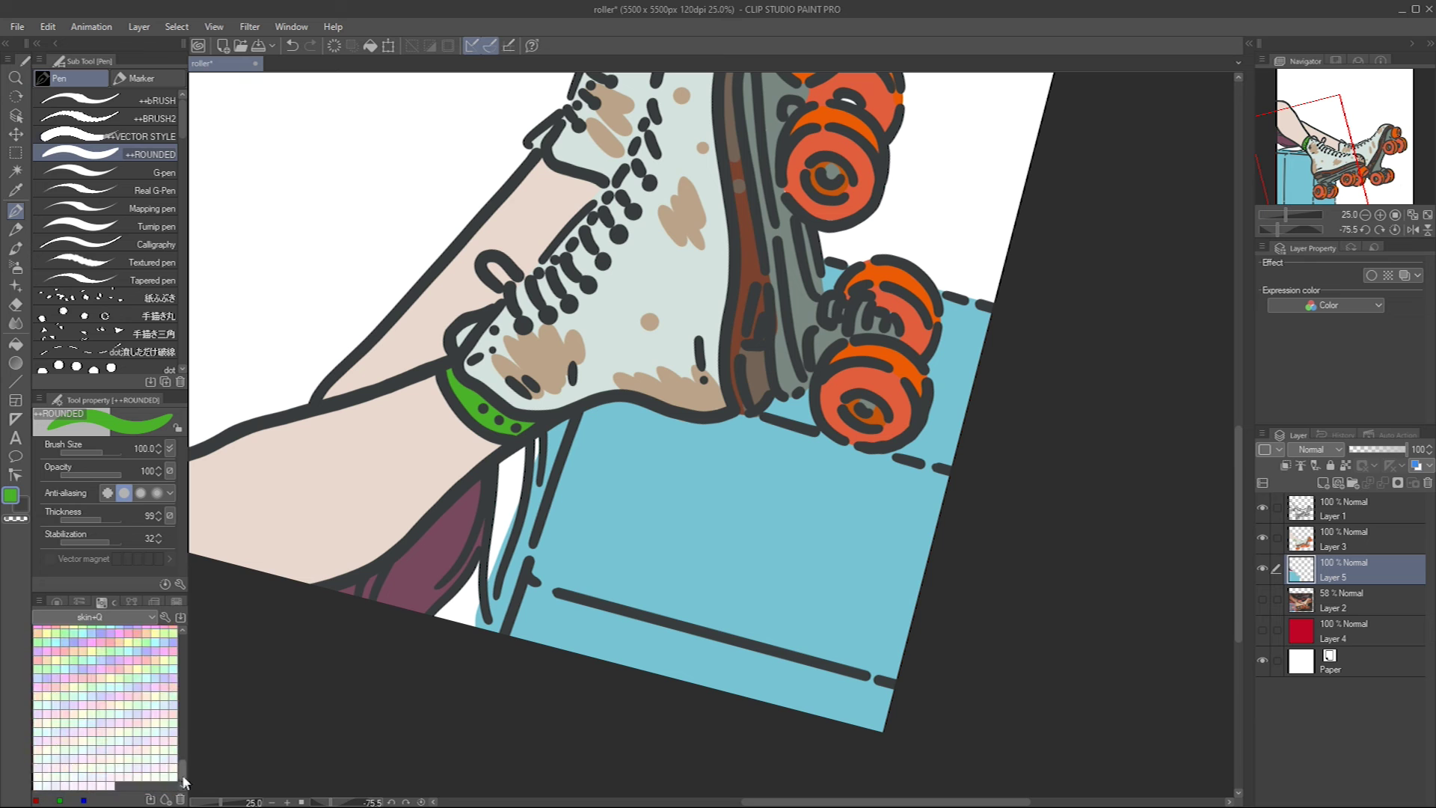
{"action": "left_click", "coordinate": [110, 699]}
{"action": "mouse_move", "coordinate": [479, 568]}
{"action": "left_mouse_down"}
{"action": "mouse_move", "coordinate": [462, 598]}
{"action": "mouse_move", "coordinate": [484, 615]}
{"action": "mouse_move", "coordinate": [559, 430]}
{"action": "mouse_move", "coordinate": [507, 472]}
{"action": "left_mouse_up"}
{"action": "key", "text": "bracketright"}
{"action": "key", "text": "ctrl+@"}
{"action": "scroll", "coordinate": [496, 705], "scroll_direction": "down", "scroll_amount": 5}
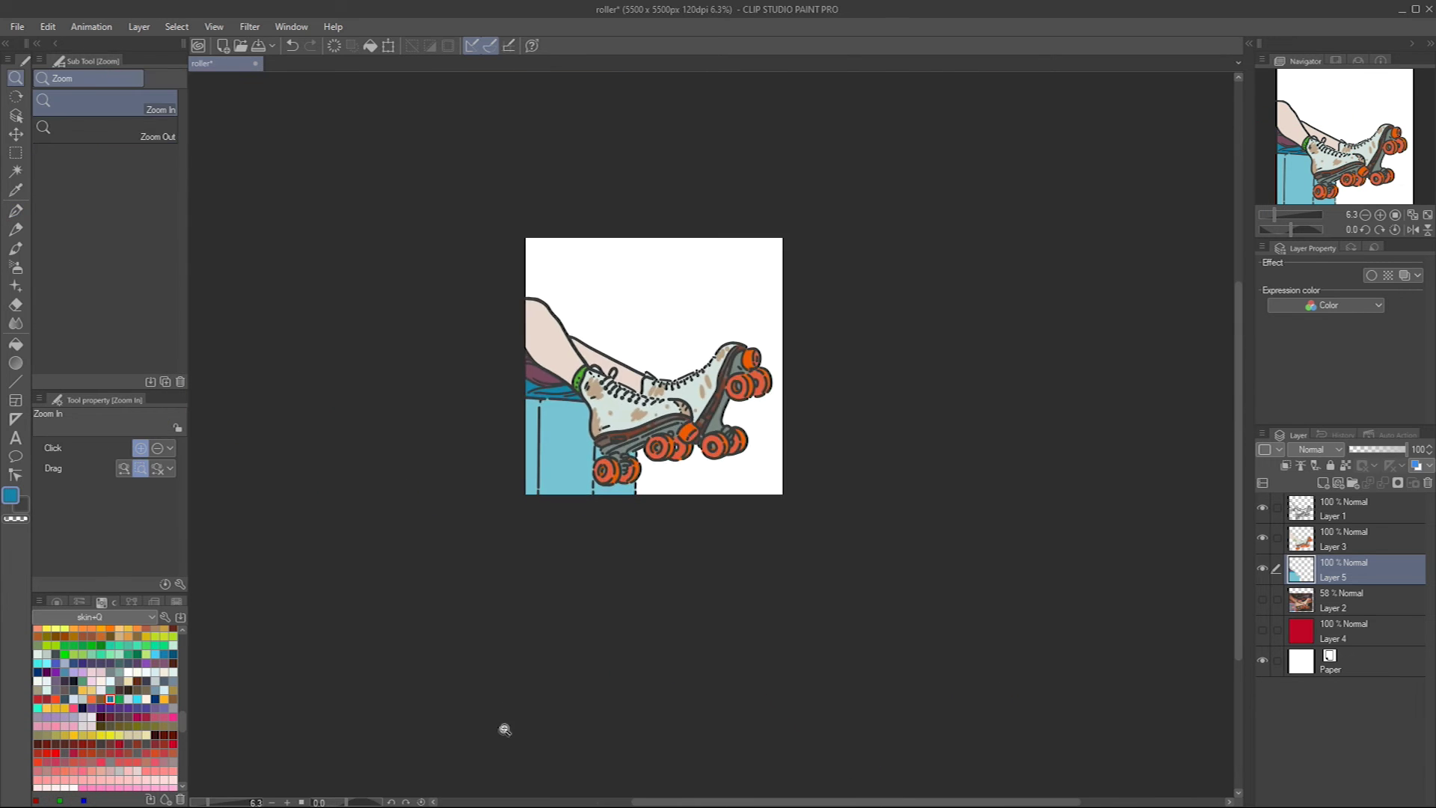
Paint darker blue shadows along the block's upper edge and its long vertical seam
{"action": "scroll", "coordinate": [811, 513], "scroll_direction": "up", "scroll_amount": 5}
{"action": "left_click", "coordinate": [57, 601]}
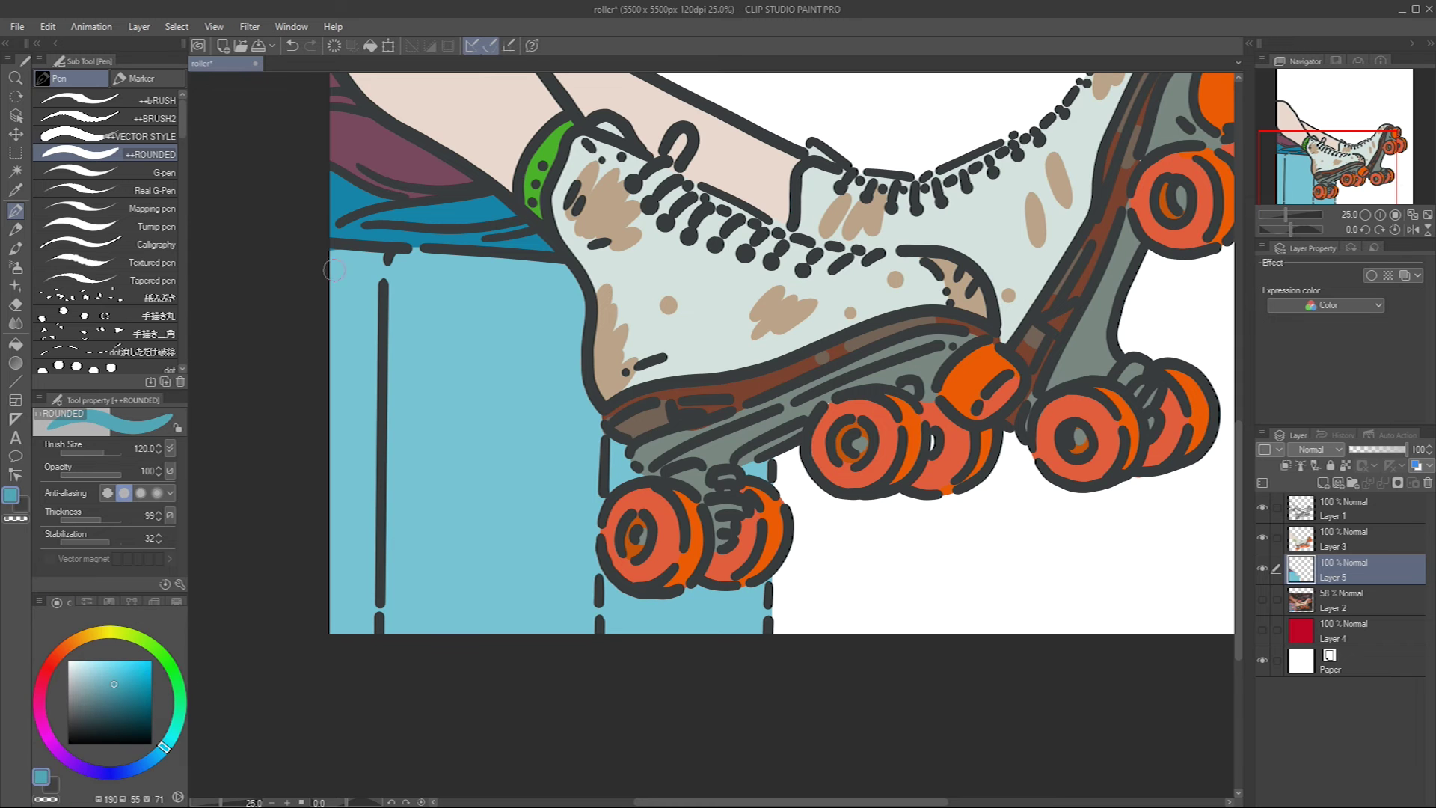
{"action": "key", "text": "bracketright"}
{"action": "mouse_move", "coordinate": [383, 636]}
{"action": "left_mouse_down"}
{"action": "mouse_move", "coordinate": [392, 269]}
{"action": "mouse_move", "coordinate": [276, 557]}
{"action": "left_mouse_up"}
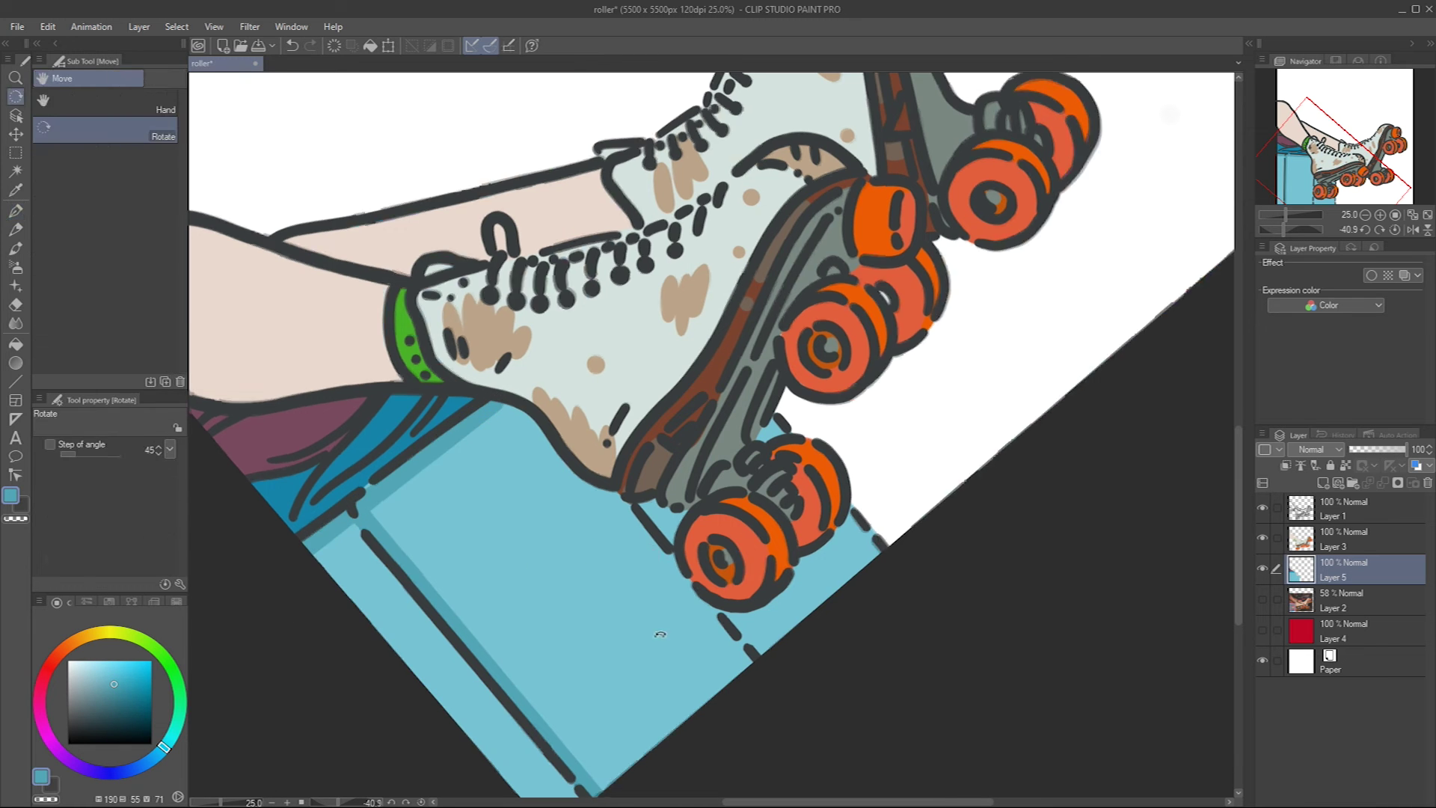
Paint darker blue shadows on the block around the near boot's heel and beneath its rear wheels
{"action": "left_click_drag", "start_coordinate": [299, 523], "coordinate": [546, 217]}
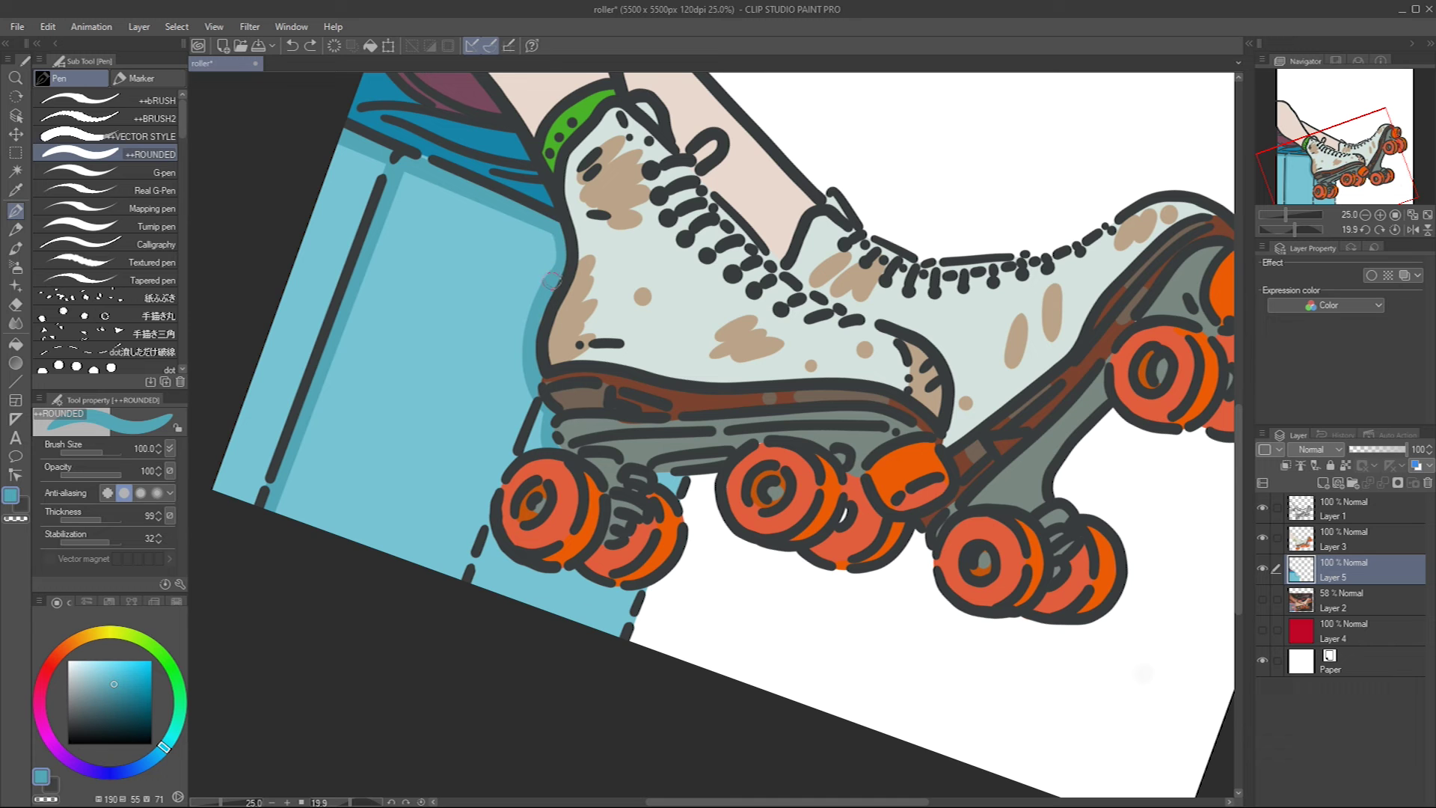
{"action": "left_click_drag", "start_coordinate": [671, 465], "coordinate": [629, 253]}
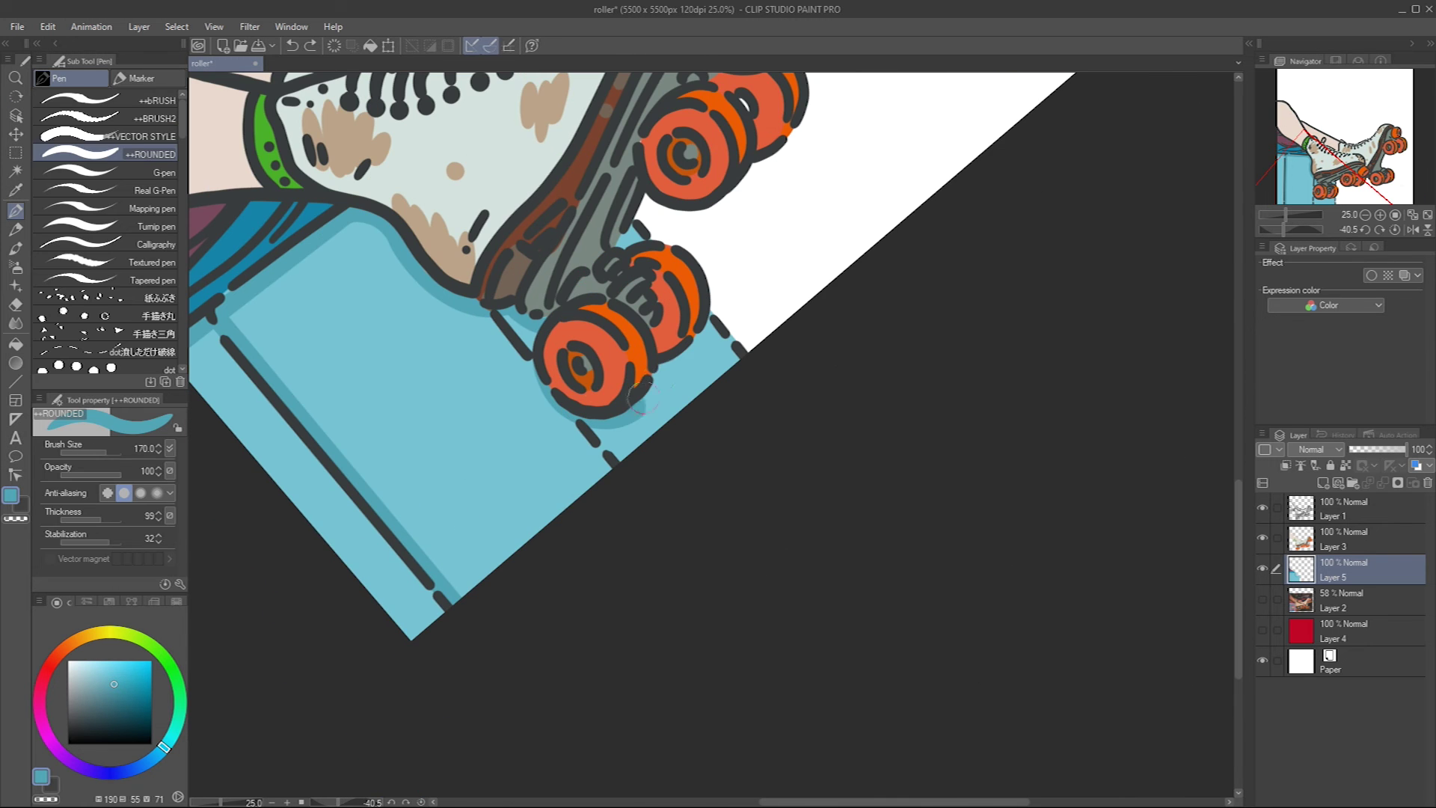
{"action": "left_click_drag", "start_coordinate": [761, 427], "coordinate": [727, 513]}
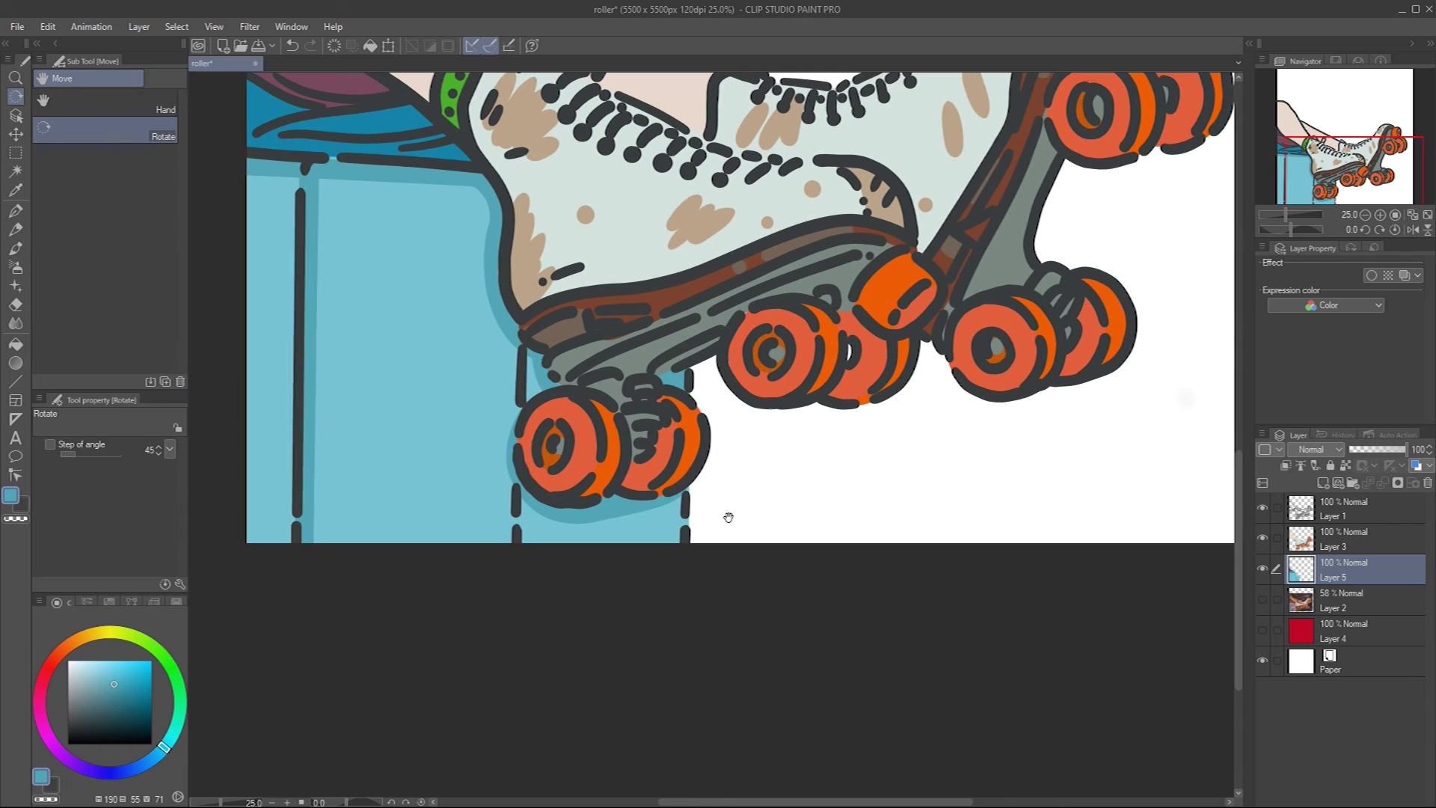
{"action": "mouse_move", "coordinate": [530, 400]}
{"action": "left_mouse_down"}
{"action": "mouse_move", "coordinate": [463, 509]}
{"action": "mouse_move", "coordinate": [403, 557]}
{"action": "left_mouse_up"}
{"action": "left_click", "coordinate": [404, 557], "text": "alt"}
{"action": "key", "text": "/"}
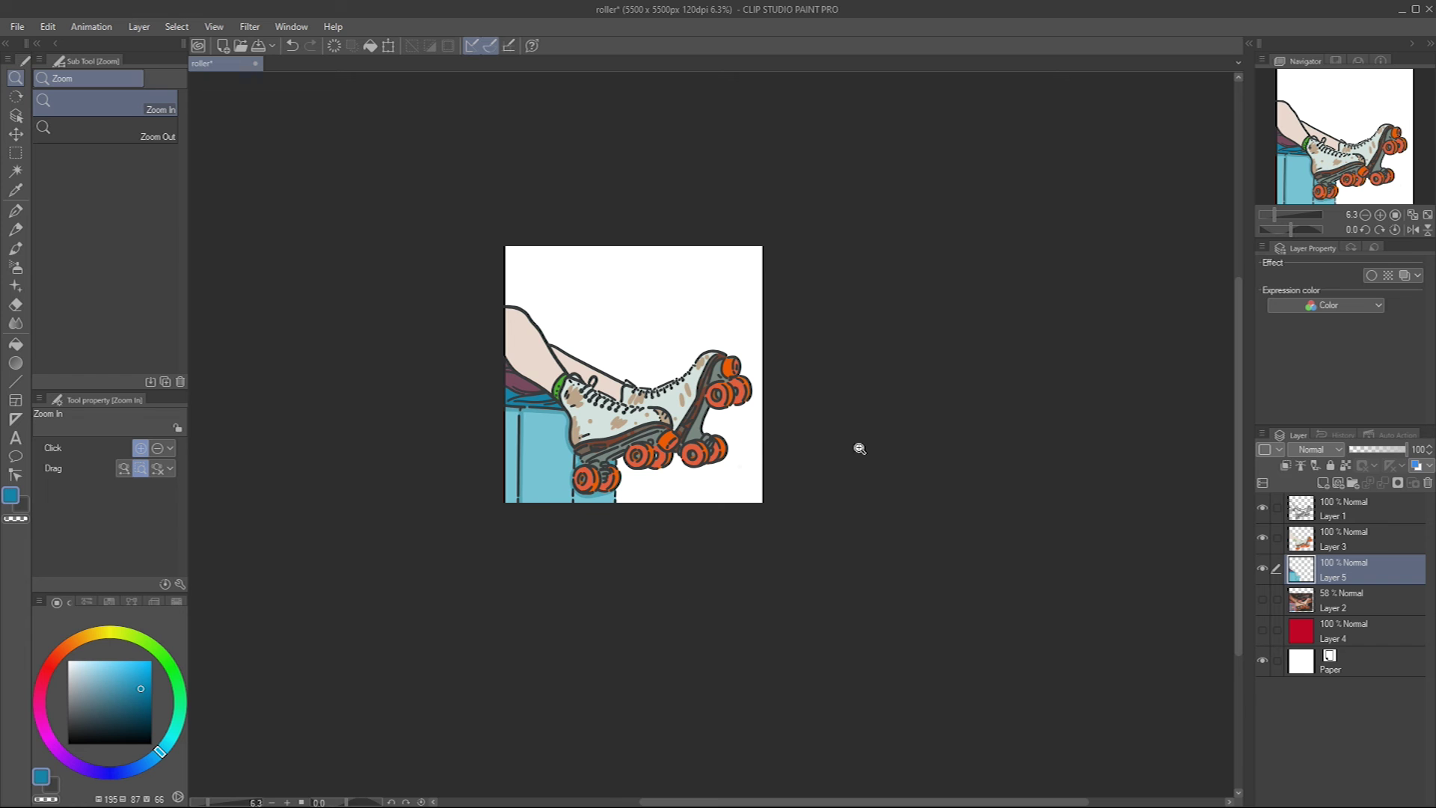
{"action": "left_click", "coordinate": [860, 448]}
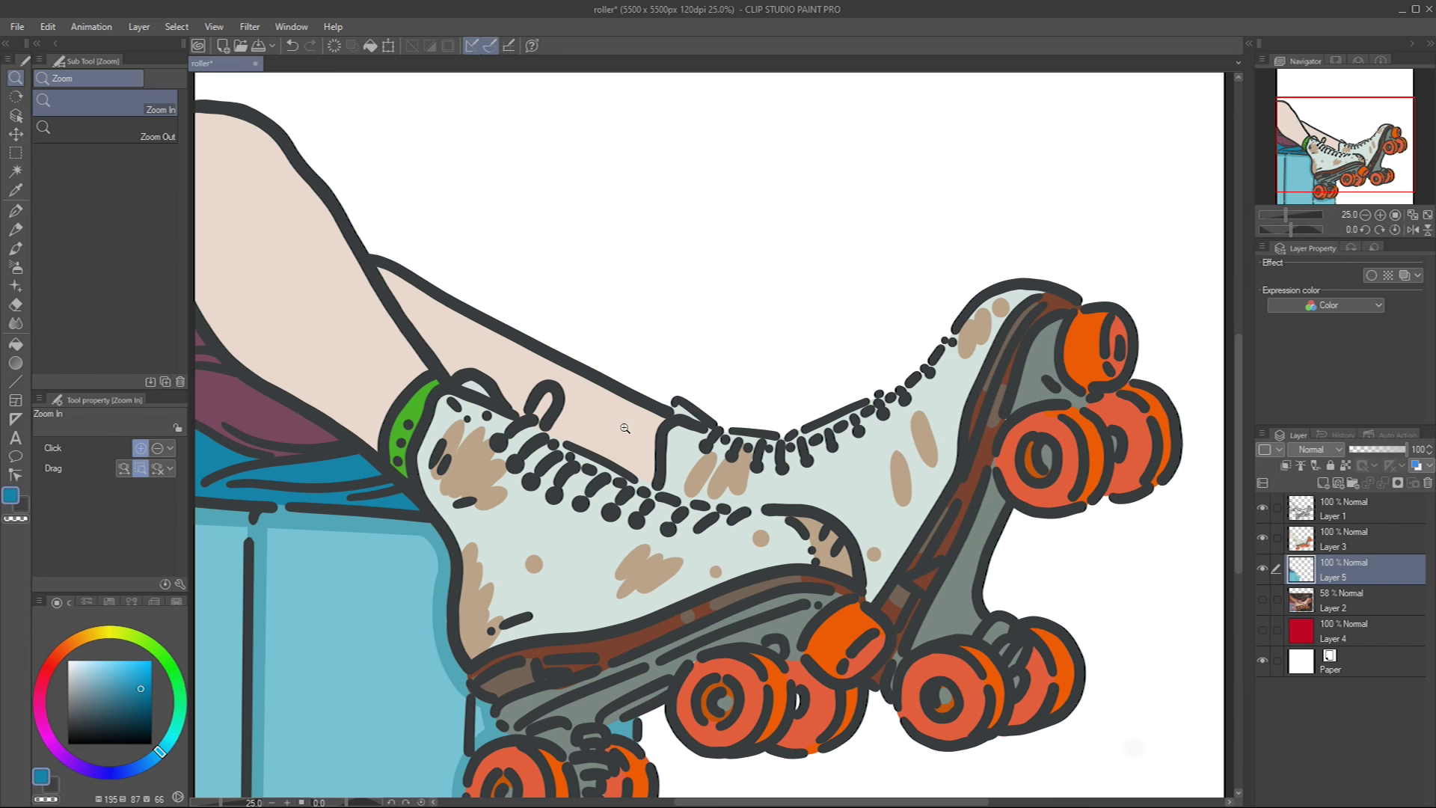
Paint darker skin-tone shadows on the near leg, above the green cuff and along its lower edge, on Layer 3
{"action": "key", "text": "p"}
{"action": "left_click", "coordinate": [436, 364], "text": "alt"}
{"action": "left_click_drag", "start_coordinate": [380, 449], "coordinate": [412, 370]}
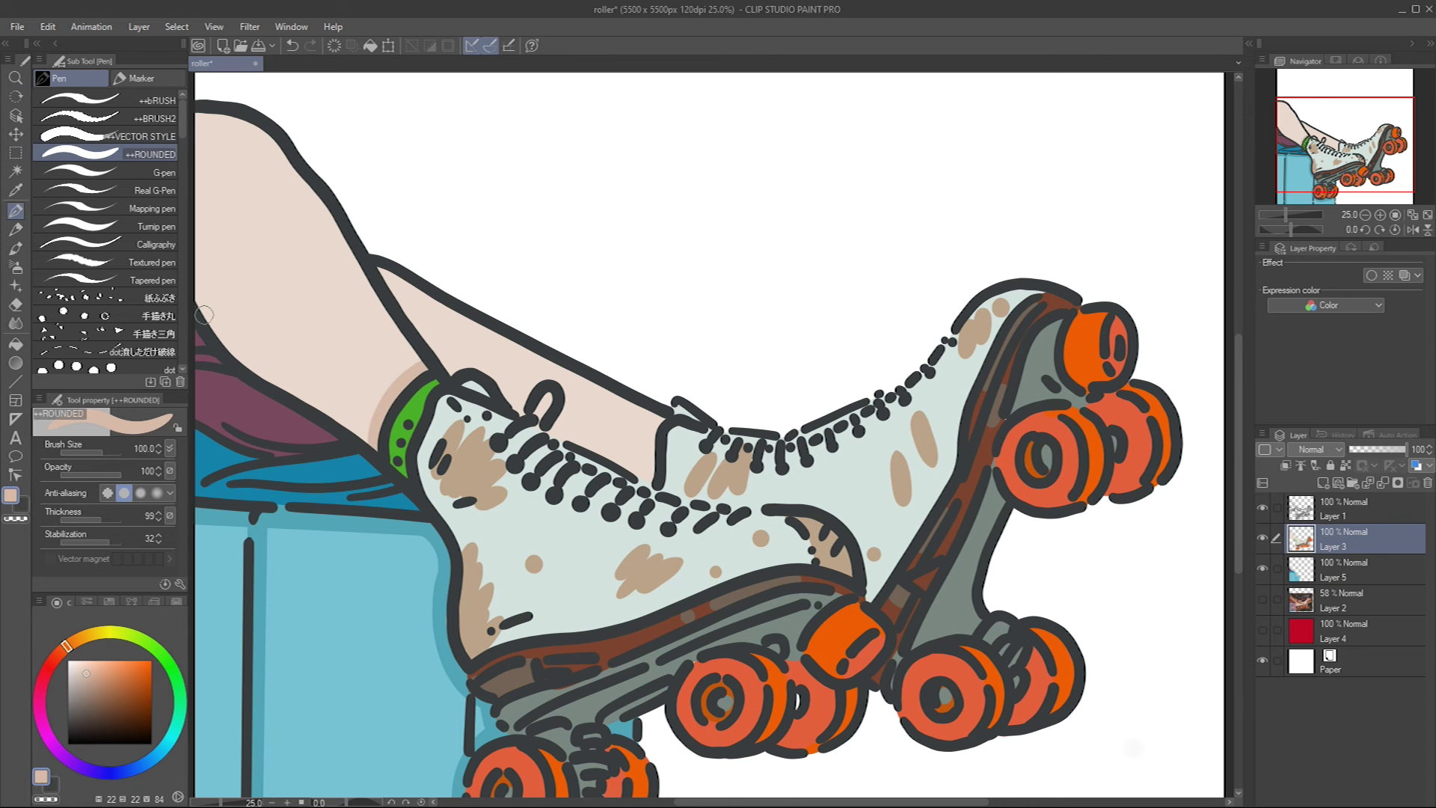
{"action": "left_click_drag", "start_coordinate": [360, 421], "coordinate": [462, 414]}
{"action": "left_click_drag", "start_coordinate": [199, 302], "coordinate": [361, 421]}
Shade the far leg in darker skin tone beside the near leg and laces, undoing the last stroke
{"action": "mouse_move", "coordinate": [637, 395]}
{"action": "left_mouse_down"}
{"action": "mouse_move", "coordinate": [623, 590]}
{"action": "mouse_move", "coordinate": [645, 529]}
{"action": "left_mouse_up"}
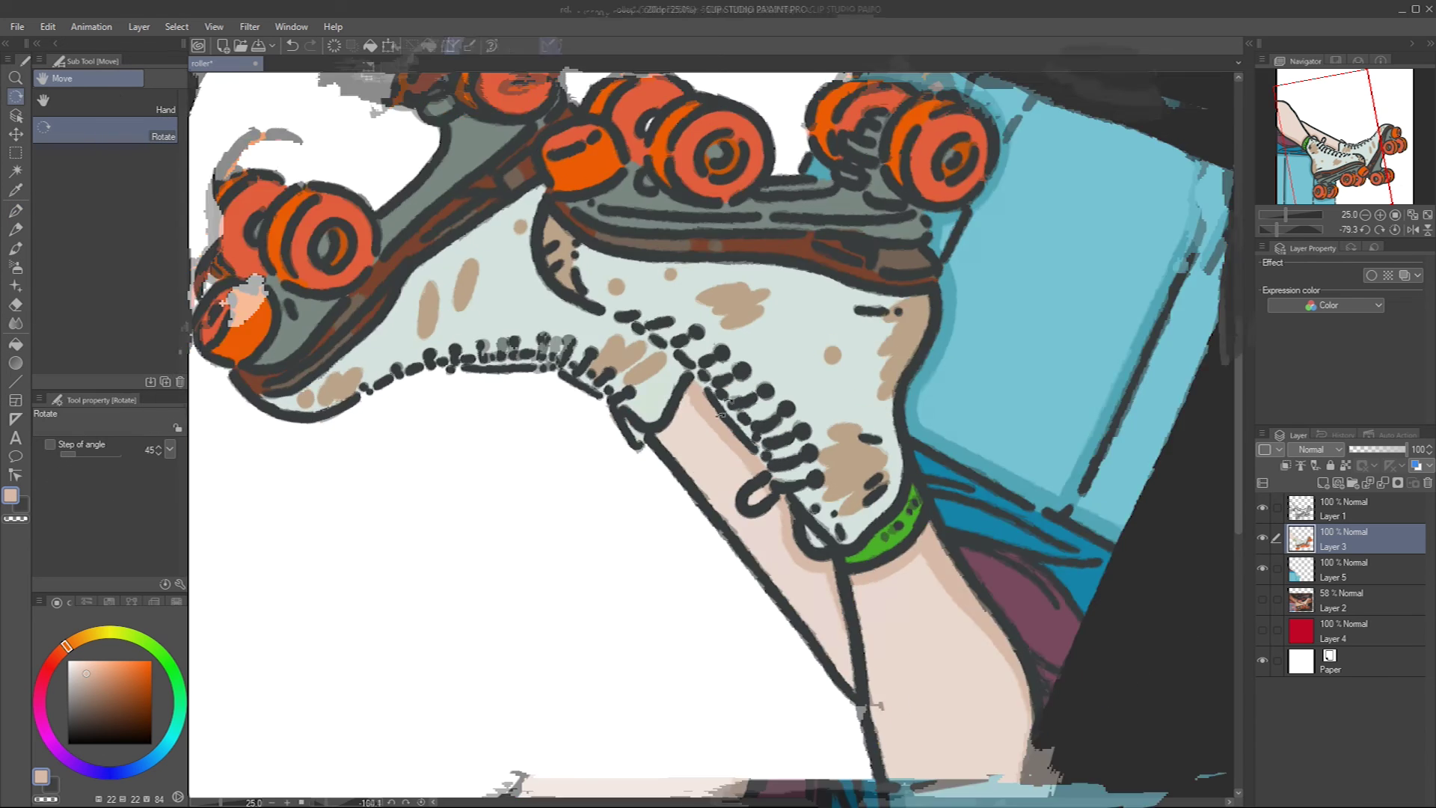
{"action": "mouse_move", "coordinate": [775, 431]}
{"action": "left_mouse_down"}
{"action": "mouse_move", "coordinate": [744, 475]}
{"action": "mouse_move", "coordinate": [759, 413]}
{"action": "left_mouse_up"}
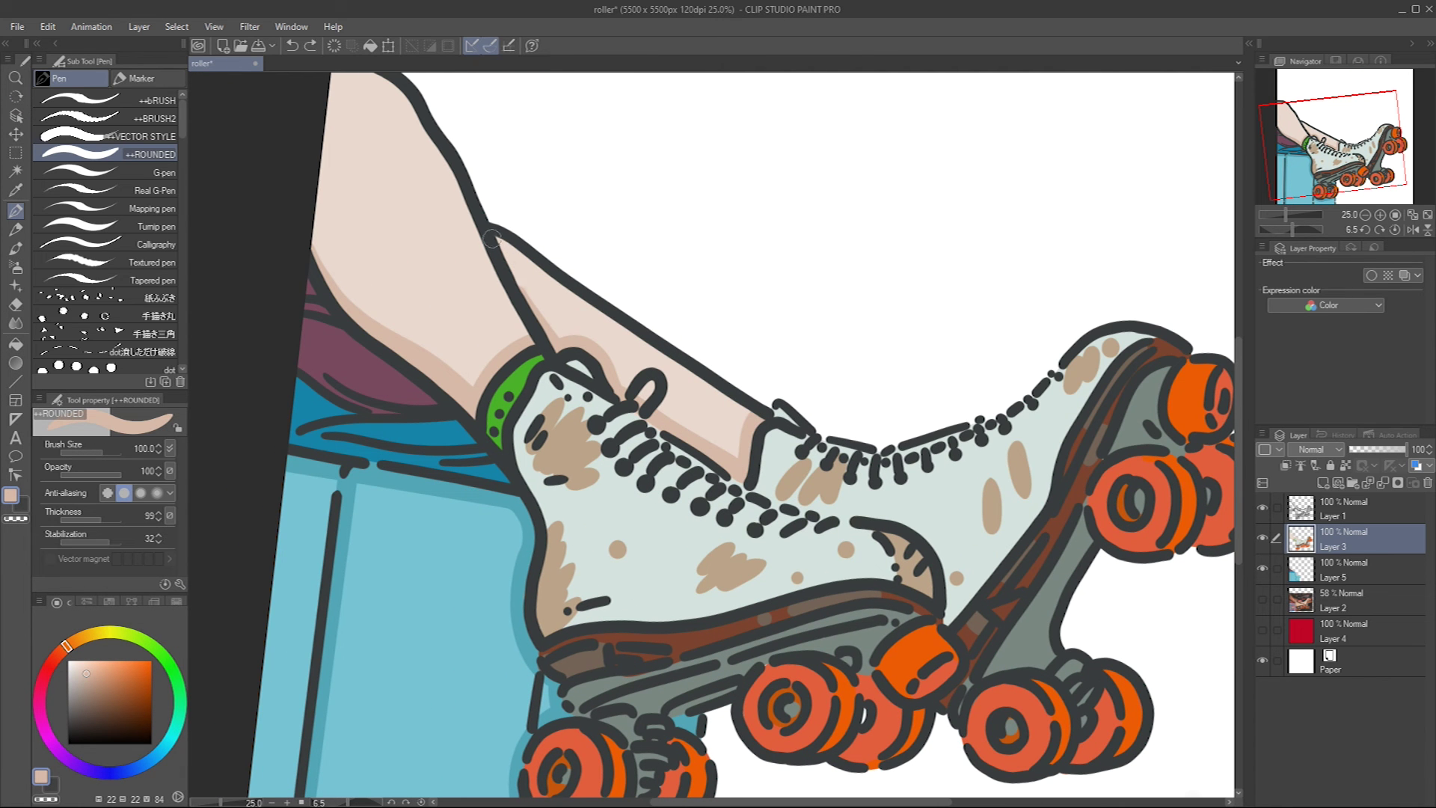
{"action": "left_click_drag", "start_coordinate": [491, 238], "coordinate": [553, 340]}
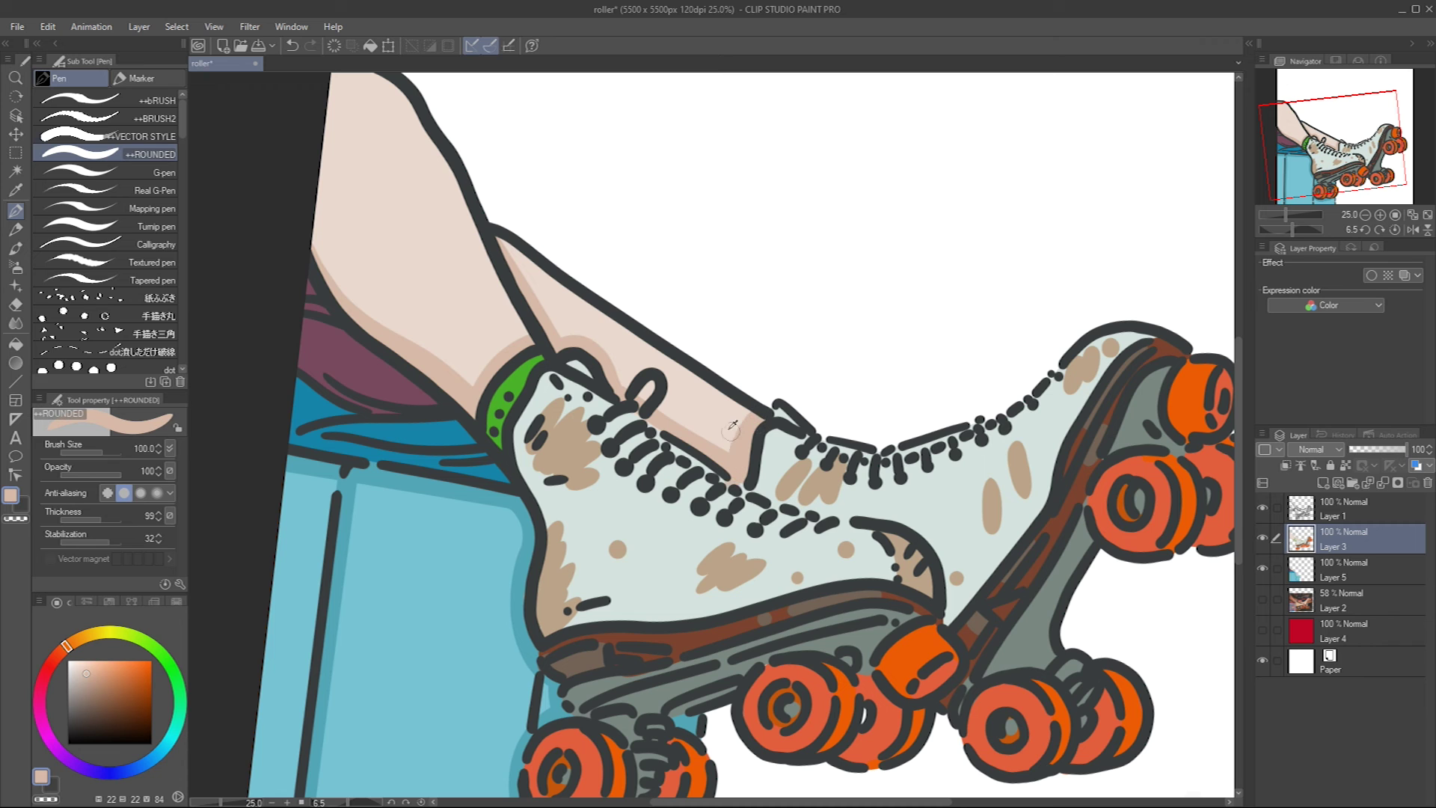
{"action": "left_click", "coordinate": [735, 438], "text": "alt"}
{"action": "key", "text": "ctrl+z"}
{"action": "mouse_move", "coordinate": [821, 408]}
{"action": "left_mouse_down"}
{"action": "mouse_move", "coordinate": [908, 374]}
{"action": "mouse_move", "coordinate": [599, 338]}
{"action": "left_mouse_up"}
{"action": "left_click", "coordinate": [616, 372], "text": "alt"}
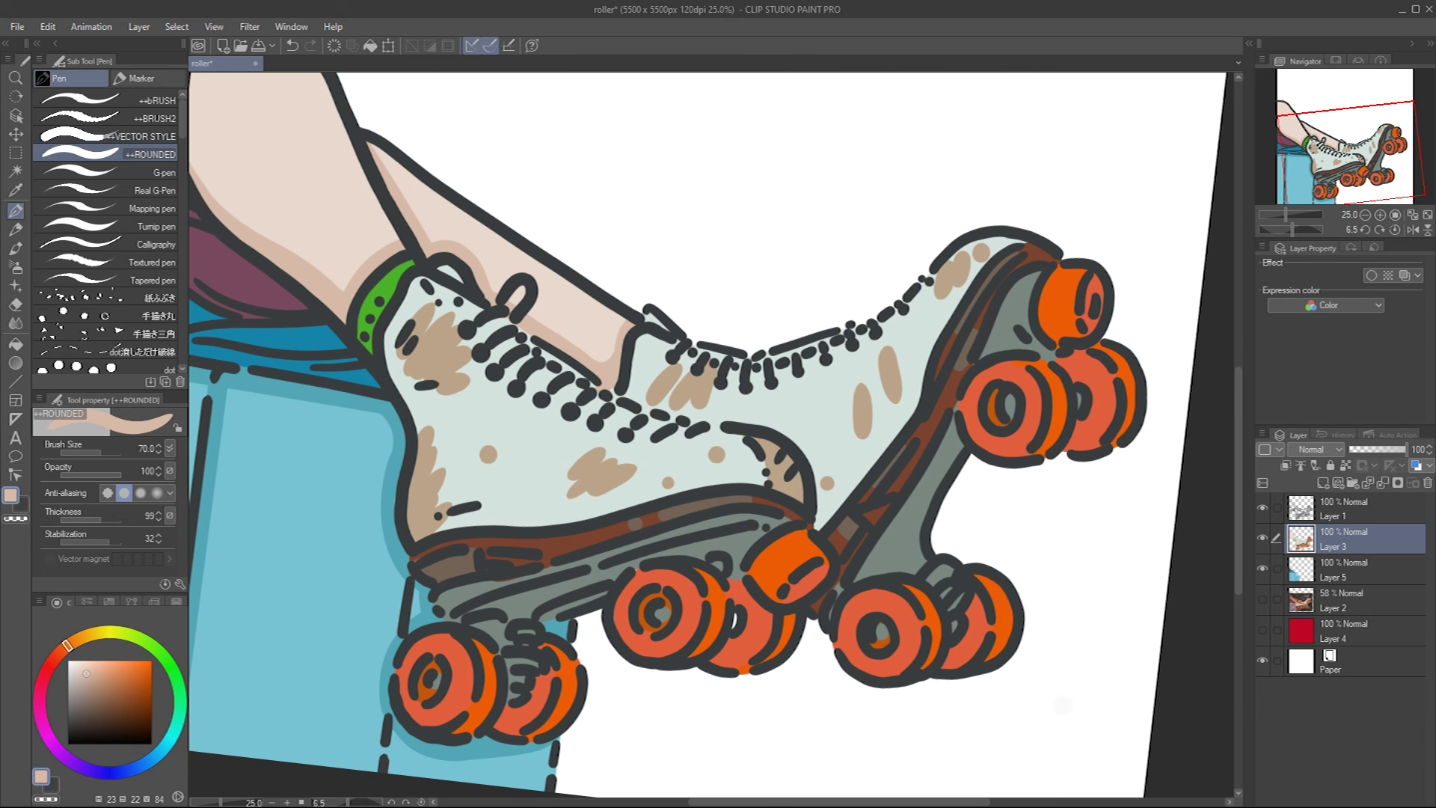
Add pale grey-green highlights to the near skate's plate and the far skate's rear truck at pen size 70
{"action": "scroll", "coordinate": [564, 658], "scroll_direction": "up", "scroll_amount": 2}
{"action": "left_click", "coordinate": [404, 532], "text": "alt"}
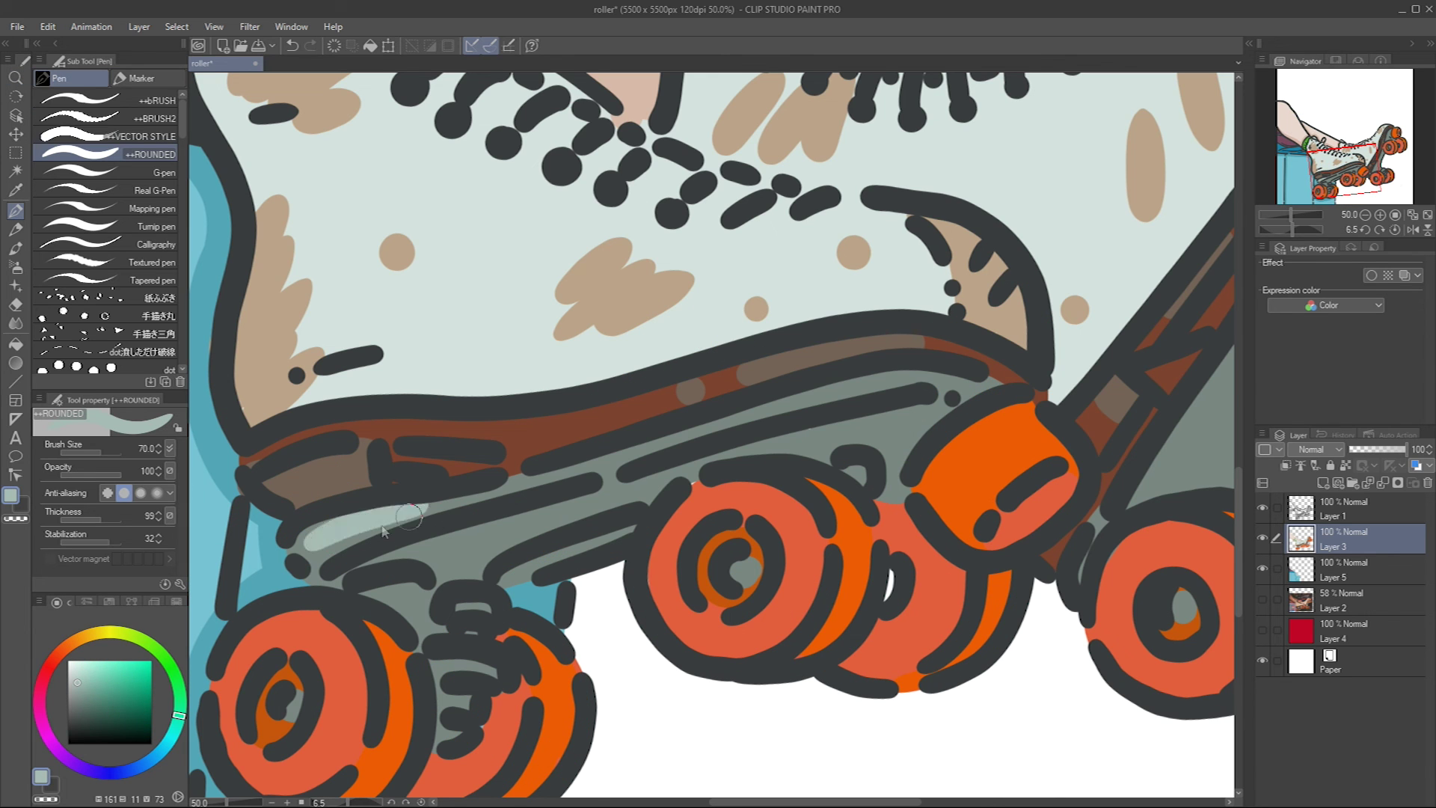
{"action": "left_click_drag", "start_coordinate": [322, 553], "coordinate": [385, 523]}
{"action": "left_click_drag", "start_coordinate": [647, 457], "coordinate": [751, 424]}
{"action": "left_click_drag", "start_coordinate": [751, 425], "coordinate": [527, 466]}
{"action": "left_click_drag", "start_coordinate": [624, 441], "coordinate": [890, 372]}
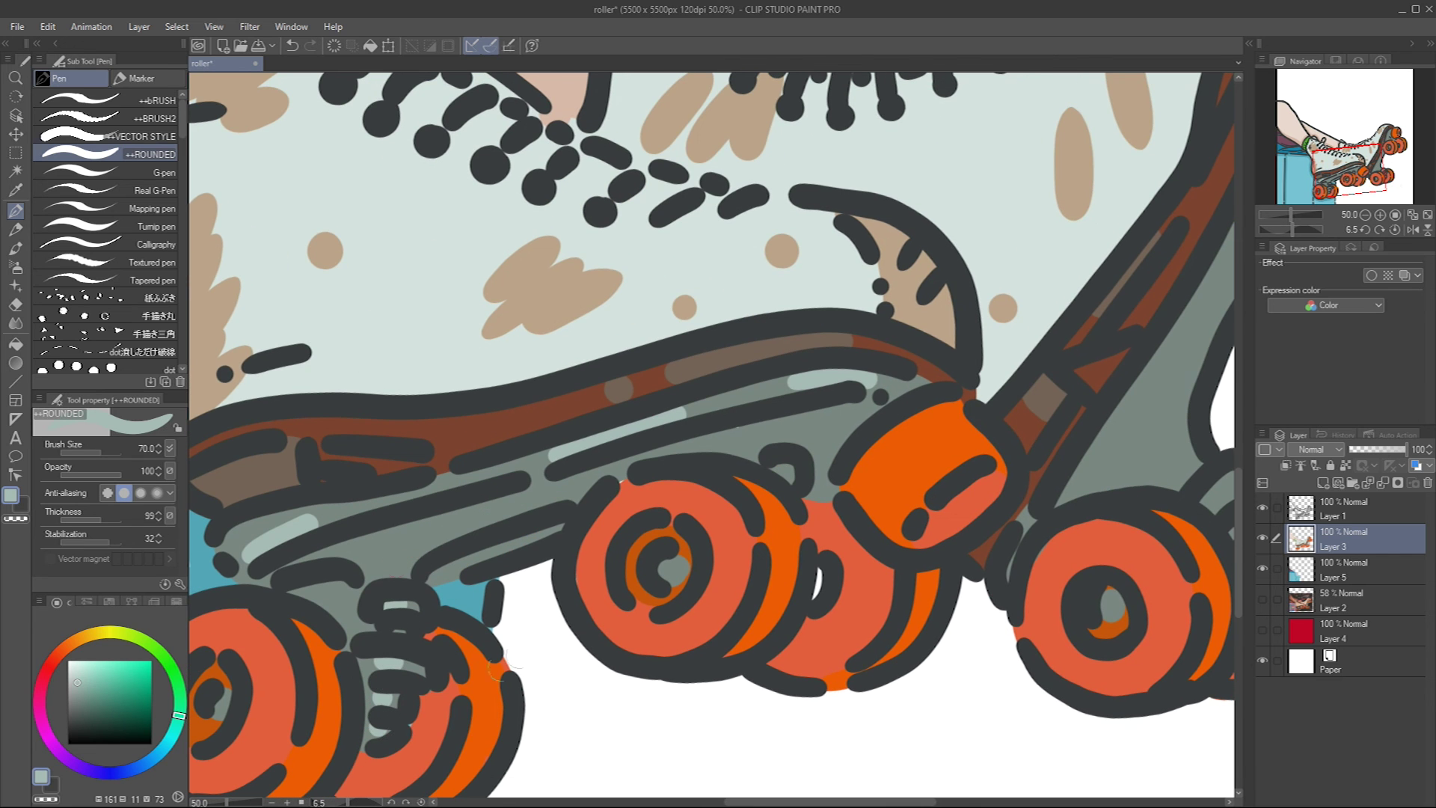
{"action": "left_click_drag", "start_coordinate": [796, 478], "coordinate": [441, 463]}
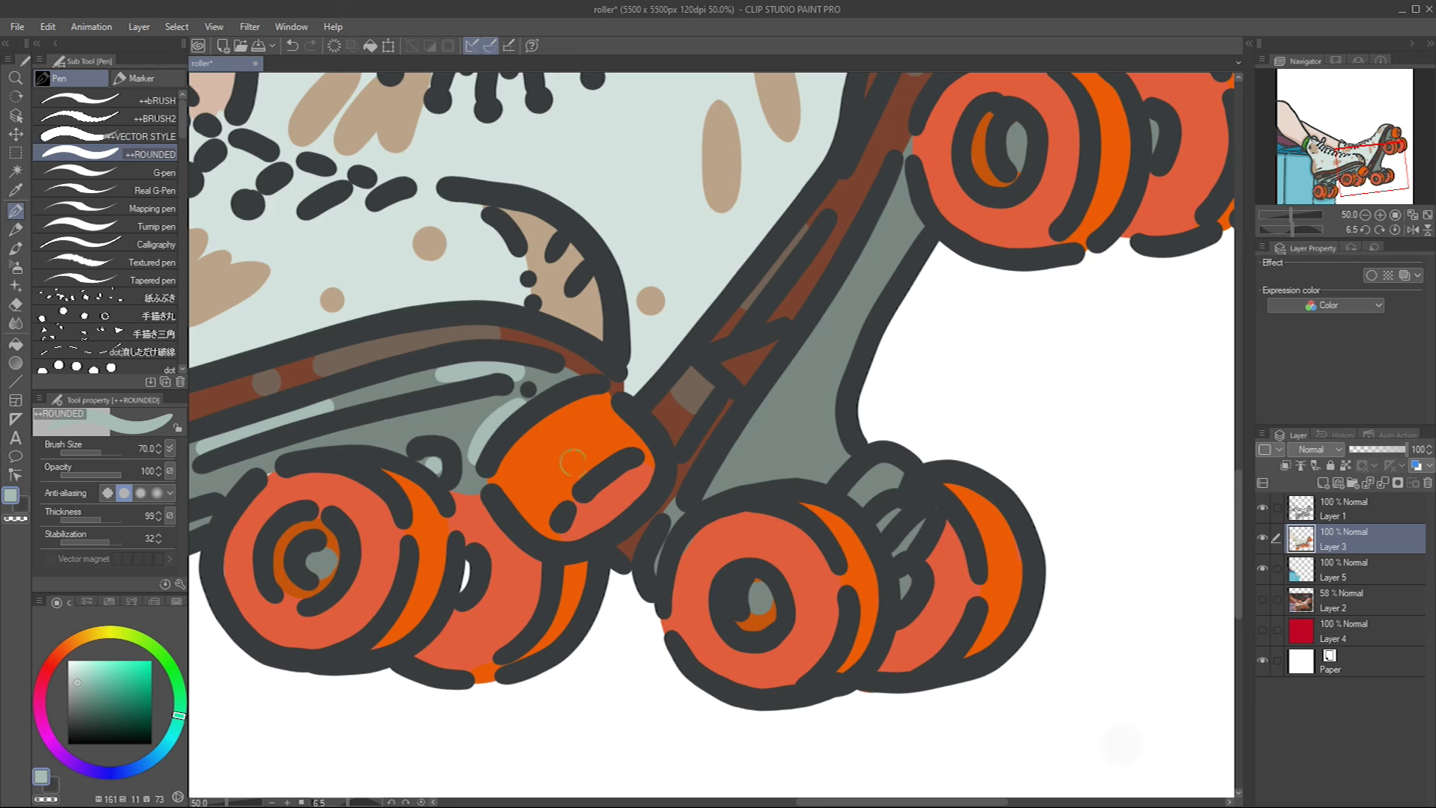
{"action": "left_click_drag", "start_coordinate": [578, 429], "coordinate": [320, 436]}
{"action": "mouse_move", "coordinate": [596, 308]}
{"action": "left_mouse_down"}
{"action": "mouse_move", "coordinate": [575, 340]}
{"action": "mouse_move", "coordinate": [553, 460]}
{"action": "left_mouse_up"}
{"action": "key", "text": "ctrl+z"}
{"action": "key", "text": "ctrl+z"}
Add pale grey-green highlight strokes and dots along the far skate's plate up to its toe stop
{"action": "left_click_drag", "start_coordinate": [585, 338], "coordinate": [559, 438]}
{"action": "left_click_drag", "start_coordinate": [610, 278], "coordinate": [598, 311]}
{"action": "left_click", "coordinate": [637, 247]}
{"action": "left_click_drag", "start_coordinate": [453, 494], "coordinate": [505, 404]}
{"action": "left_click", "coordinate": [528, 366]}
{"action": "left_click_drag", "start_coordinate": [595, 517], "coordinate": [609, 500]}
{"action": "key", "text": "ctrl+z"}
{"action": "left_click_drag", "start_coordinate": [600, 495], "coordinate": [621, 473]}
{"action": "left_click_drag", "start_coordinate": [740, 187], "coordinate": [612, 493]}
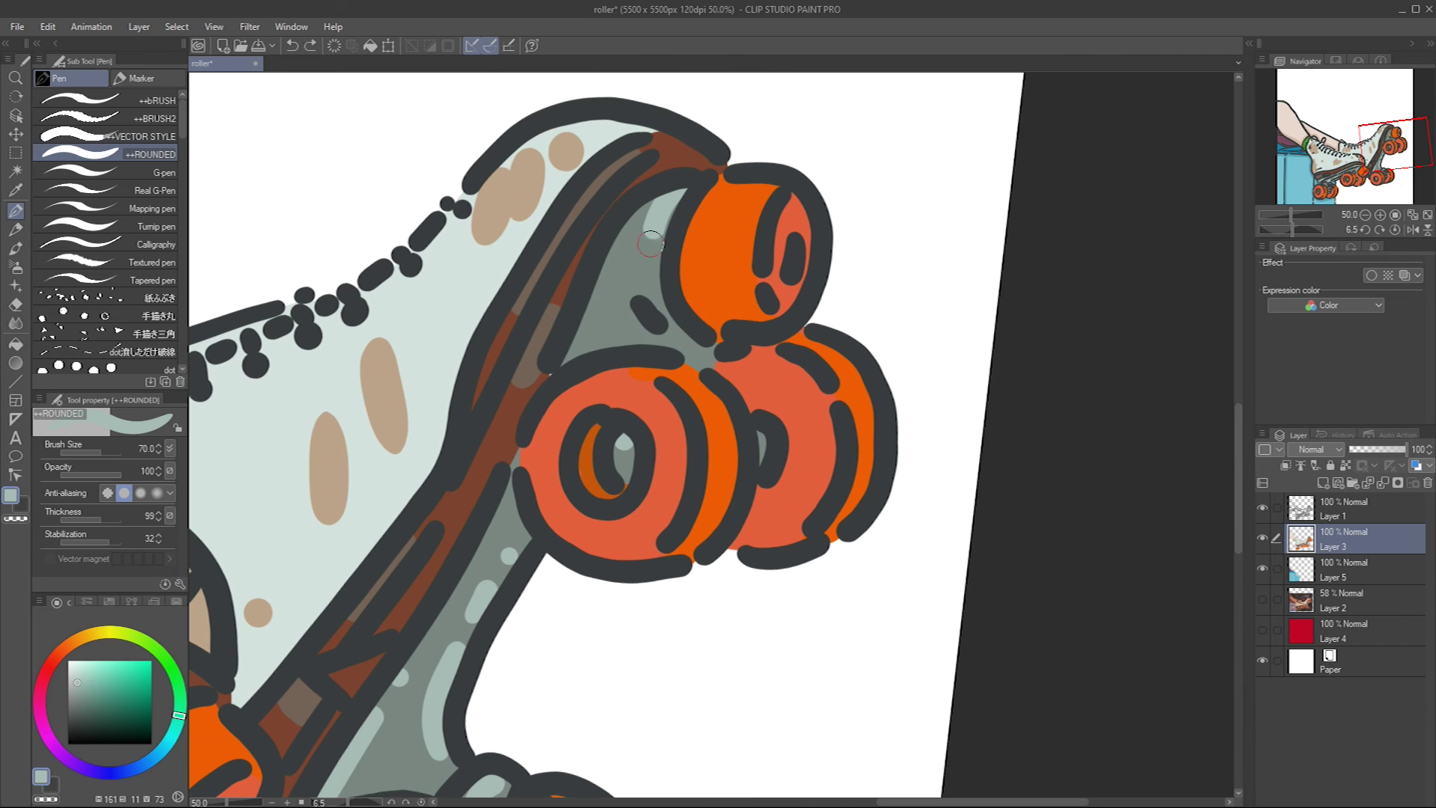
{"action": "left_click_drag", "start_coordinate": [679, 334], "coordinate": [864, 466]}
{"action": "scroll", "coordinate": [740, 502], "scroll_direction": "down", "scroll_amount": 4}
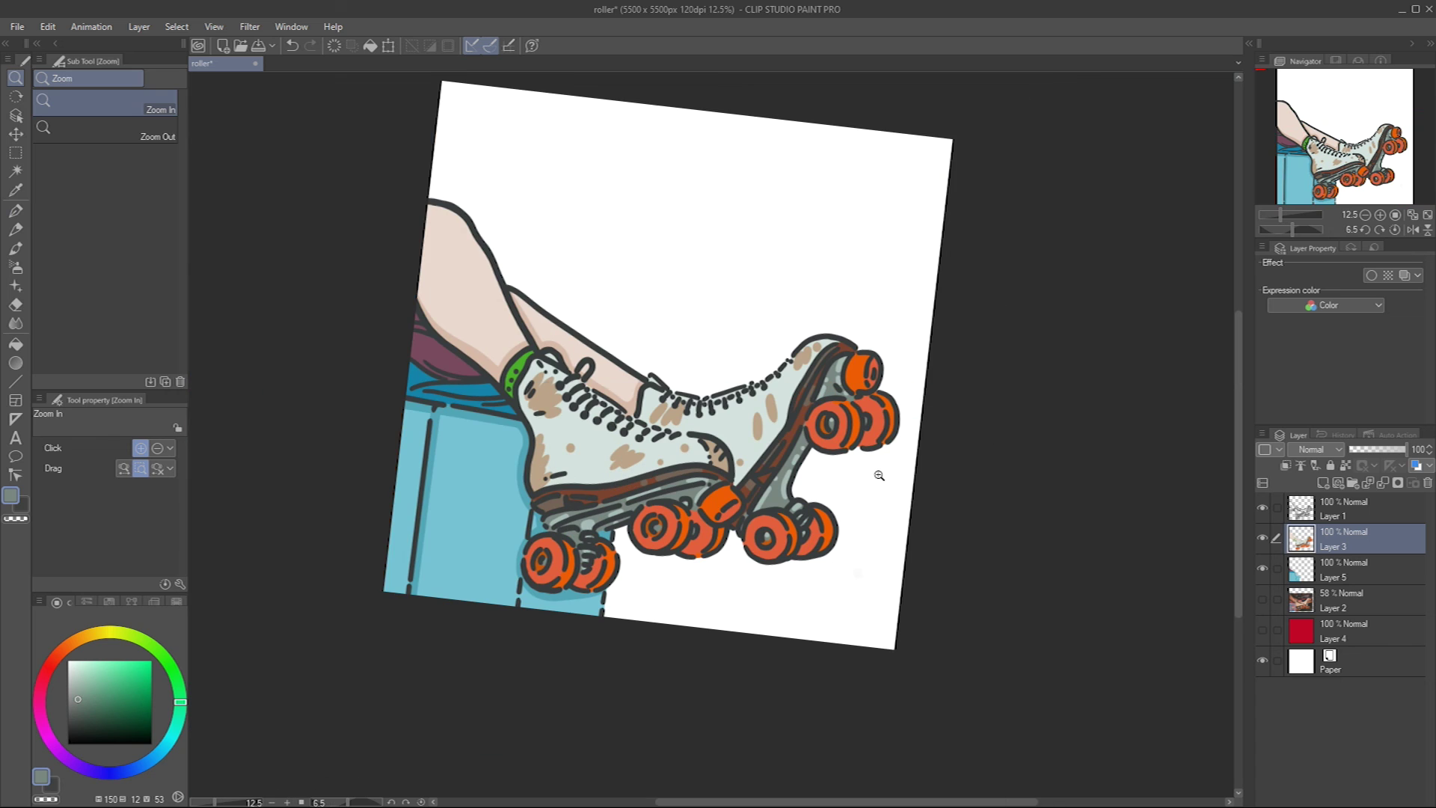
Add lighter orange highlights to both toe stops with pen size 100 and save the drawing
{"action": "left_click", "coordinate": [860, 366], "text": "alt"}
{"action": "key", "text": "bracketright"}
{"action": "key", "text": "bracketright"}
{"action": "left_click_drag", "start_coordinate": [709, 506], "coordinate": [718, 497]}
{"action": "left_click_drag", "start_coordinate": [852, 374], "coordinate": [857, 359]}
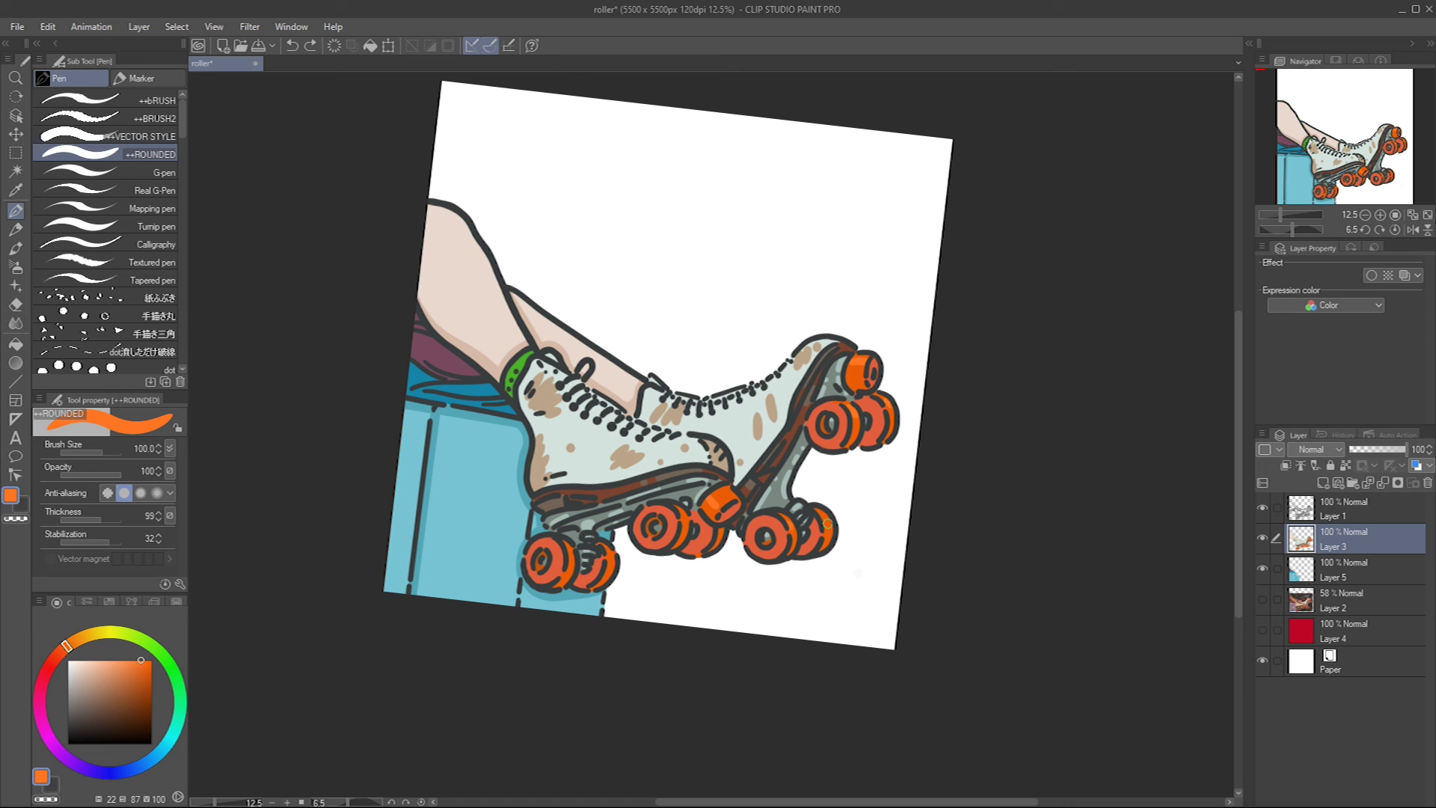
{"action": "left_click_drag", "start_coordinate": [724, 555], "coordinate": [812, 629]}
{"action": "key", "text": "ctrl+s"}
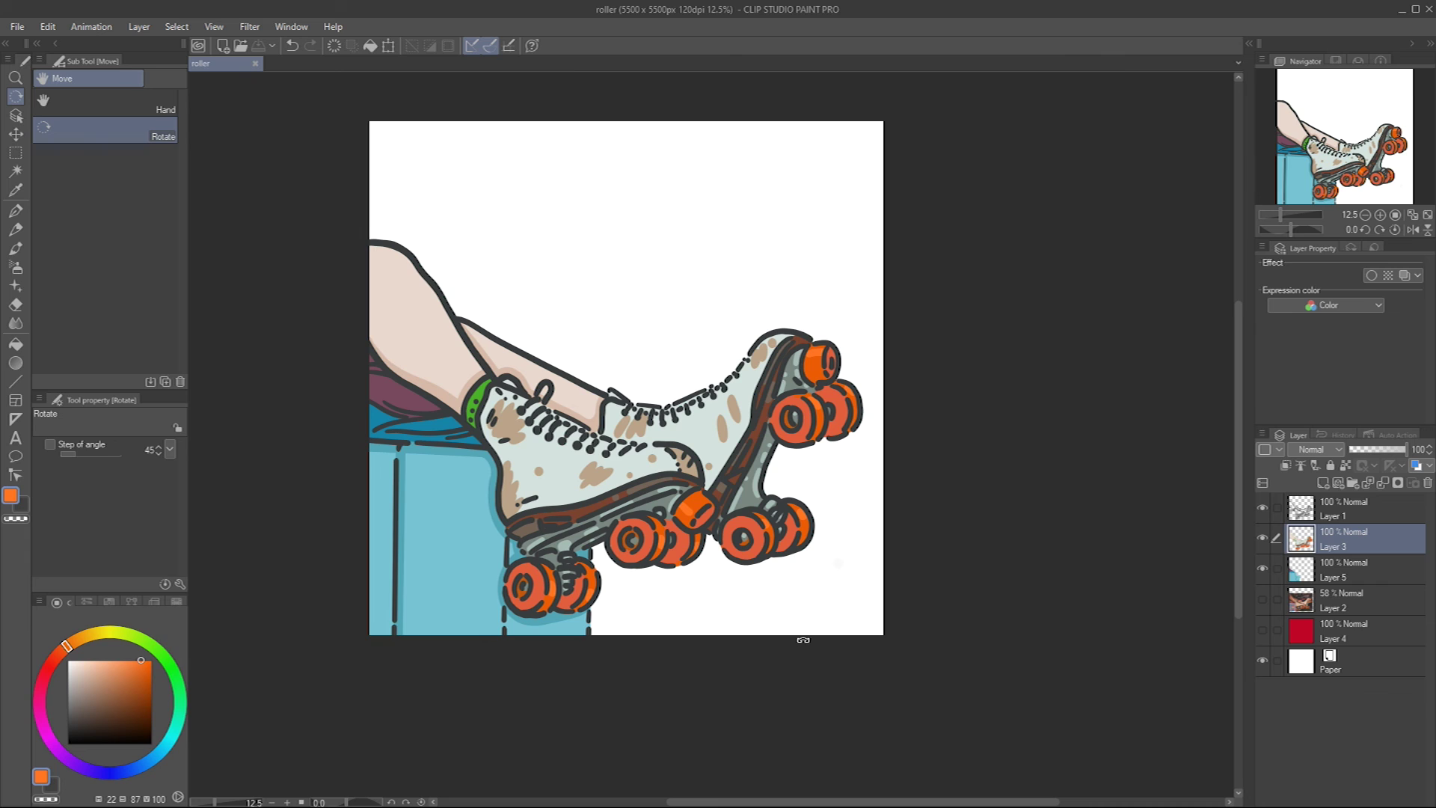